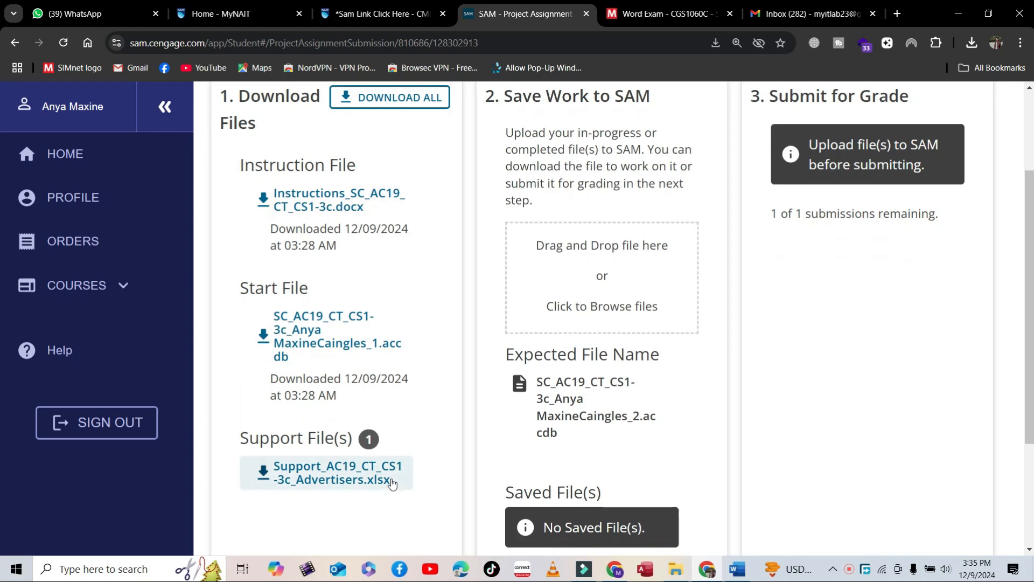
Switch to the Instructions_SC_AC19_CT_CS1-3c document in Word and read the project title and first Getting Started instruction.
left_click(676, 569)
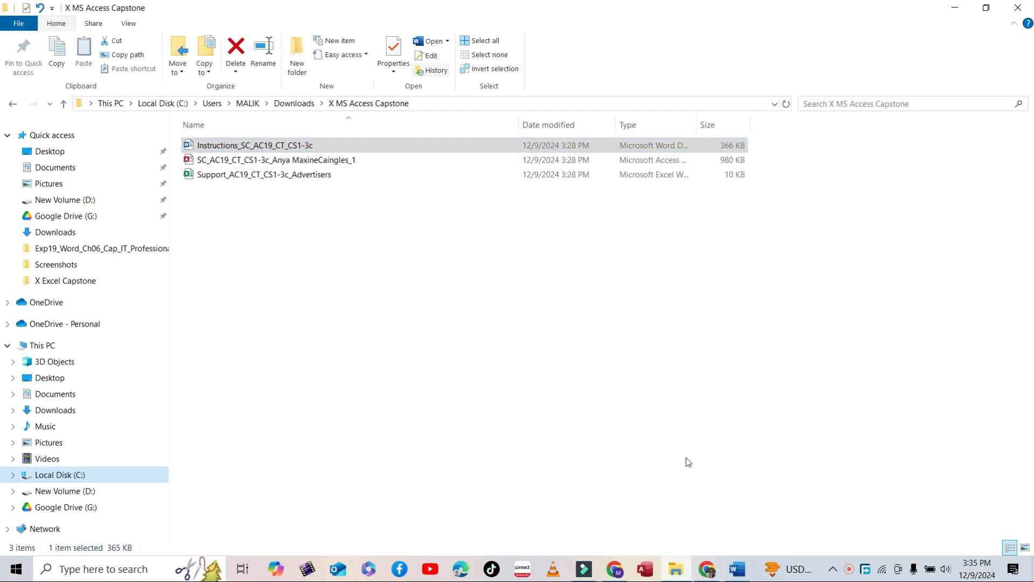
left_click(736, 572)
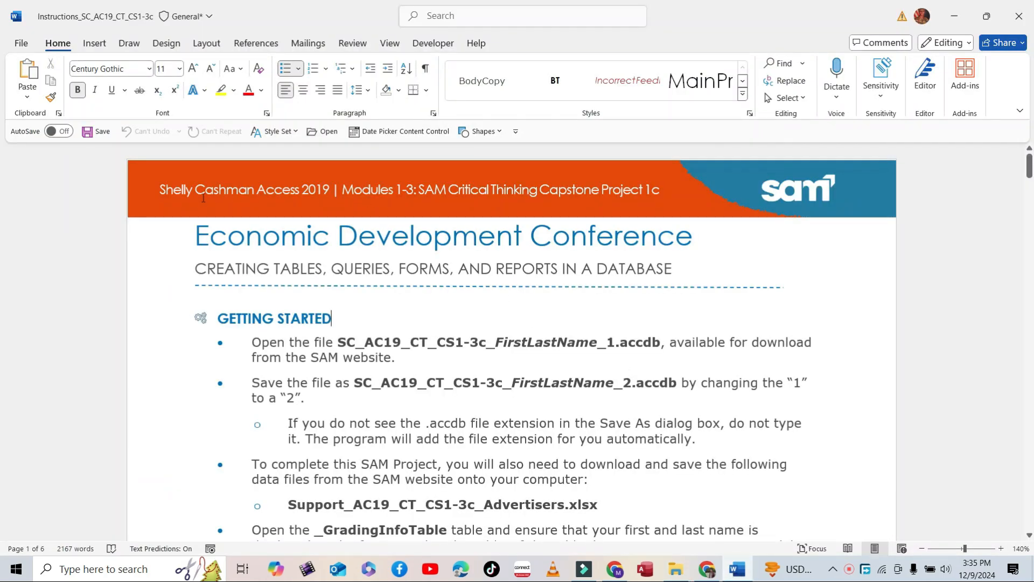
left_click_drag(159, 190, 660, 191)
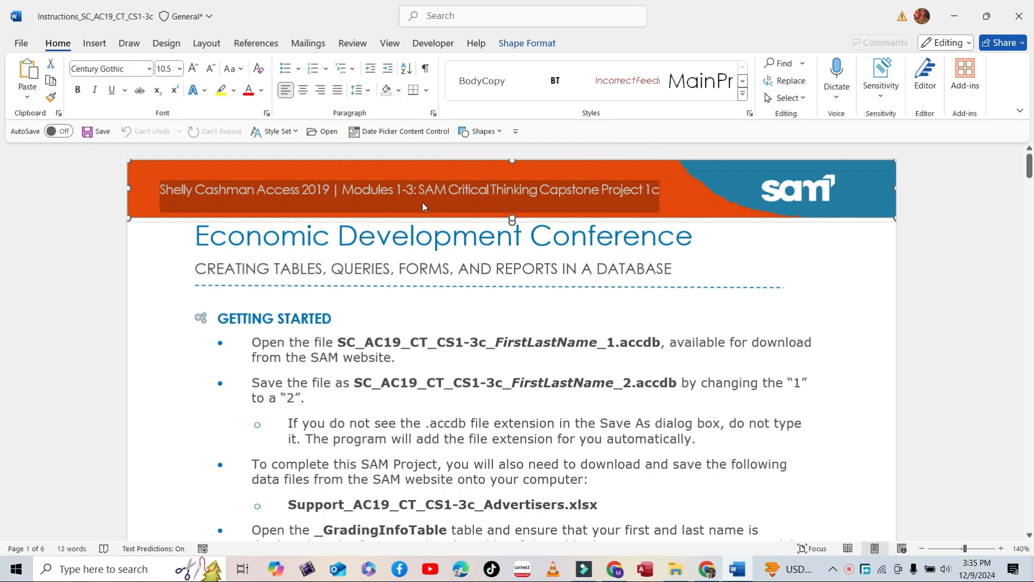
left_click(443, 200)
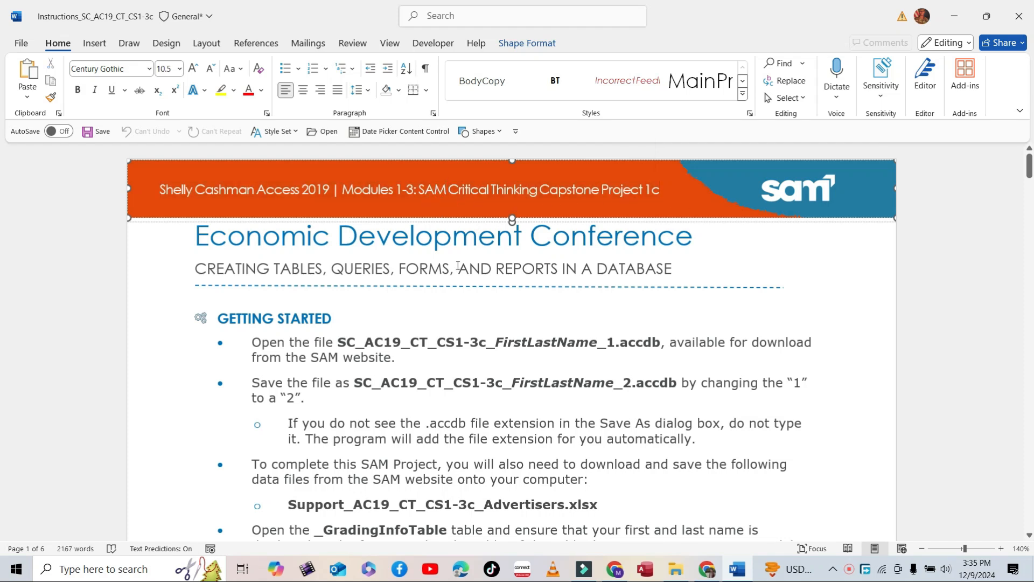
left_click_drag(204, 238, 695, 243)
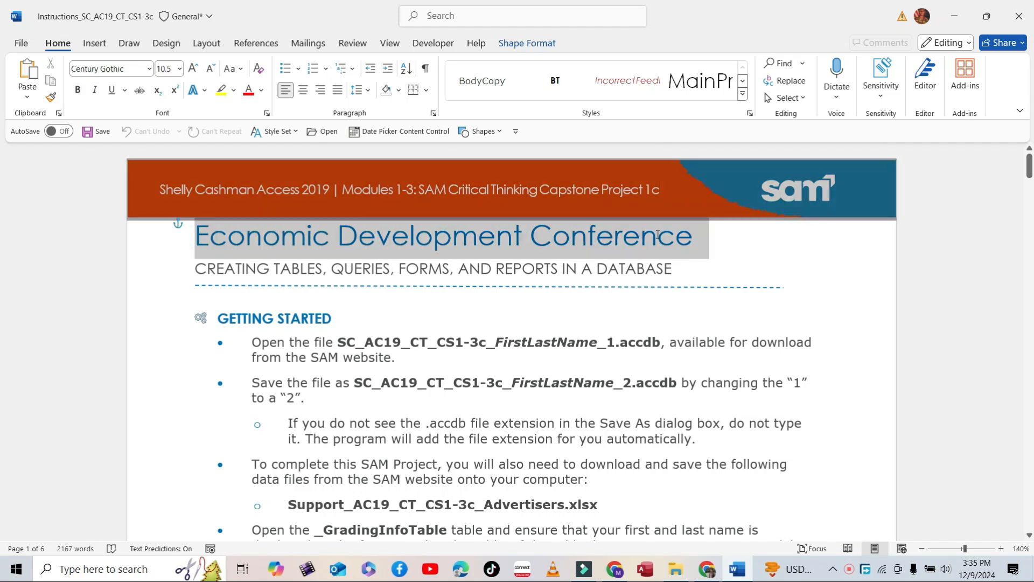
left_click(371, 268)
left_click_drag(195, 270, 674, 269)
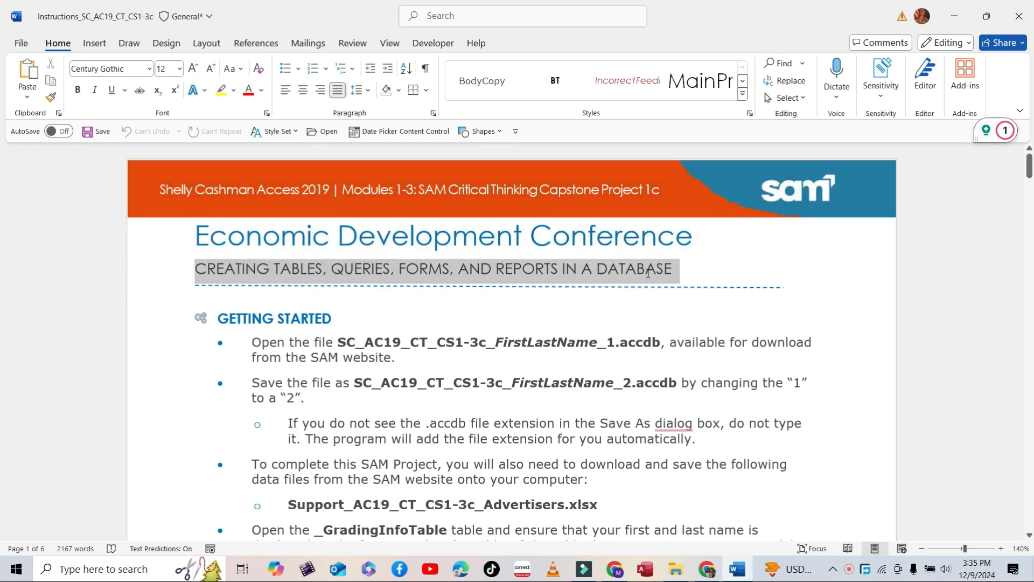
left_click(333, 343)
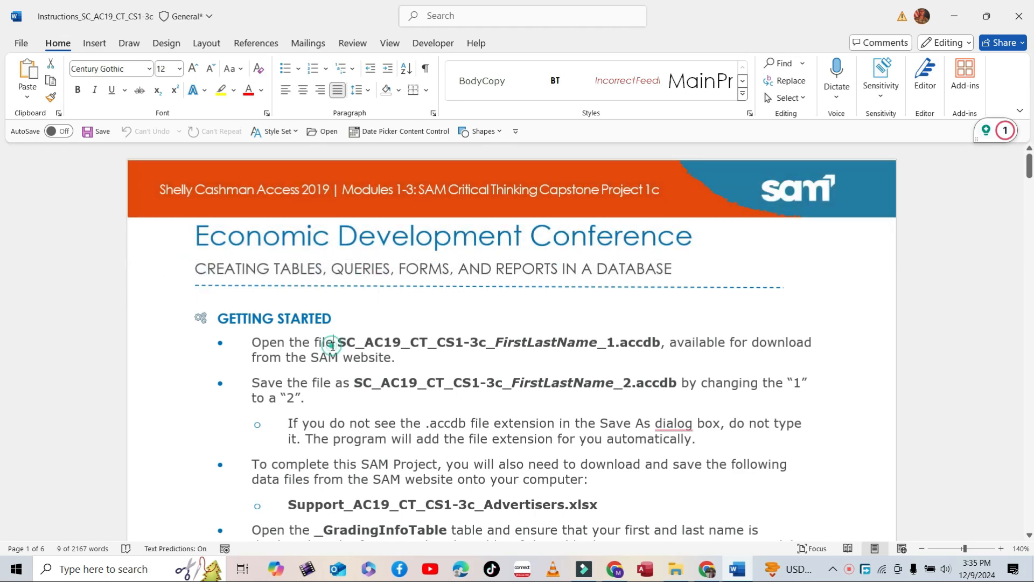
scroll(333, 343, "down", 2)
left_click_drag(252, 252, 404, 272)
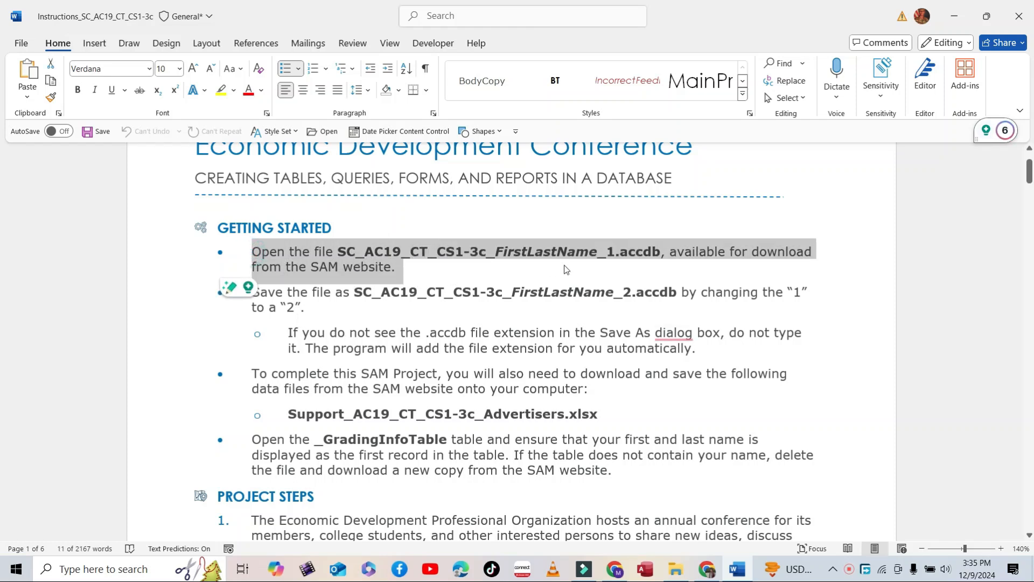
Open the start database ending in _1 from the X MS Access Capstone folder, dismiss the security notice and widen the Navigation Pane.
left_click(676, 569)
left_click(336, 160)
double_click(336, 160)
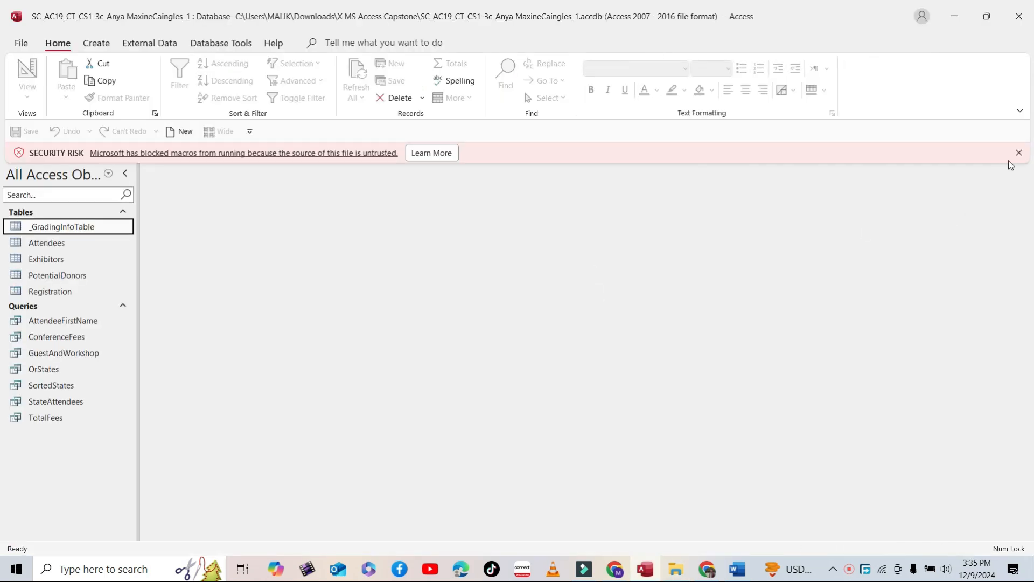
left_click(1019, 153)
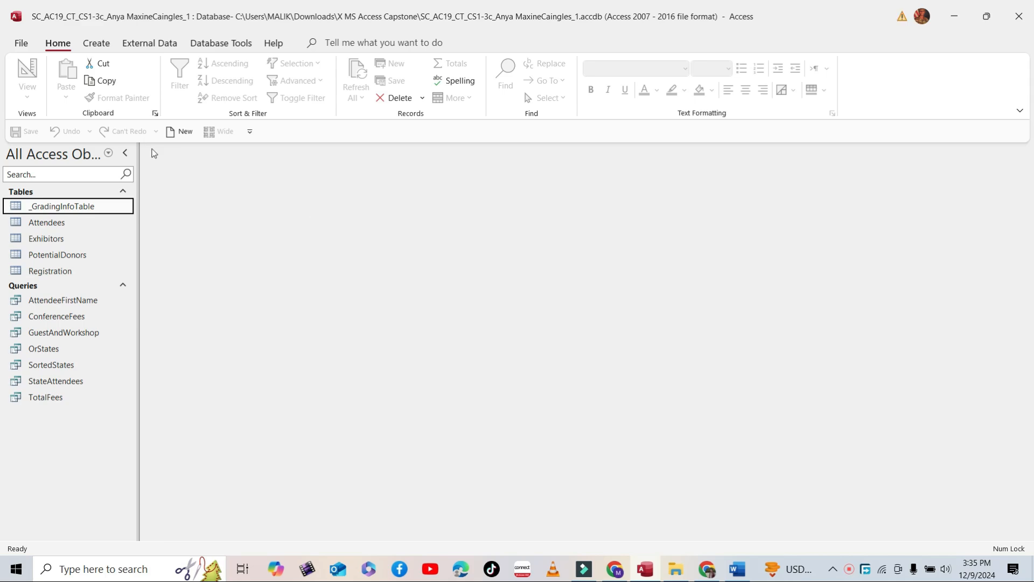
left_click_drag(137, 150, 158, 151)
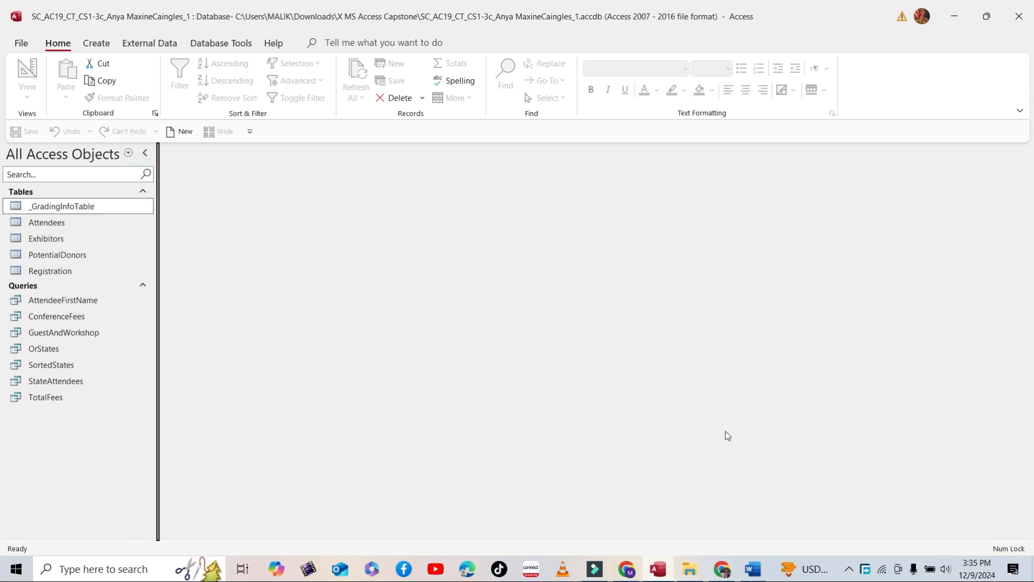
Check the save instruction in Word, and in Access choose Downloads > X MS Access Capstone as the destination for an Access Database copy.
left_click(744, 571)
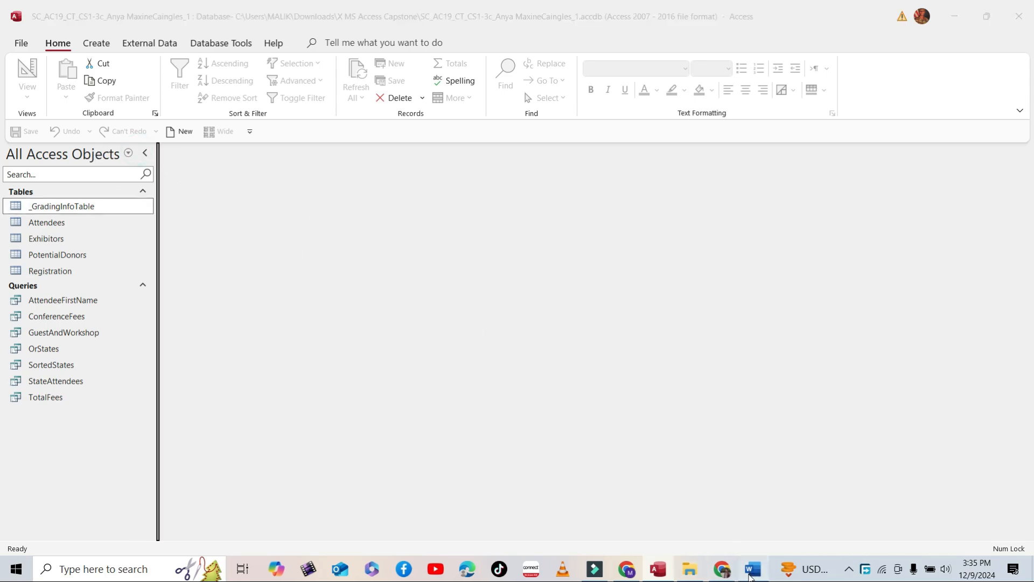
left_click(310, 307)
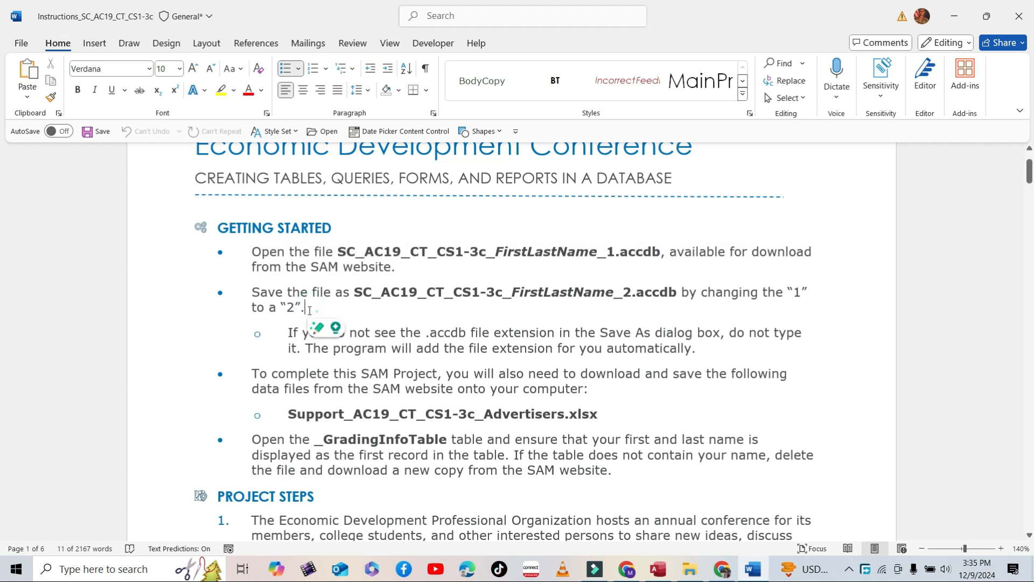
triple_click(310, 307)
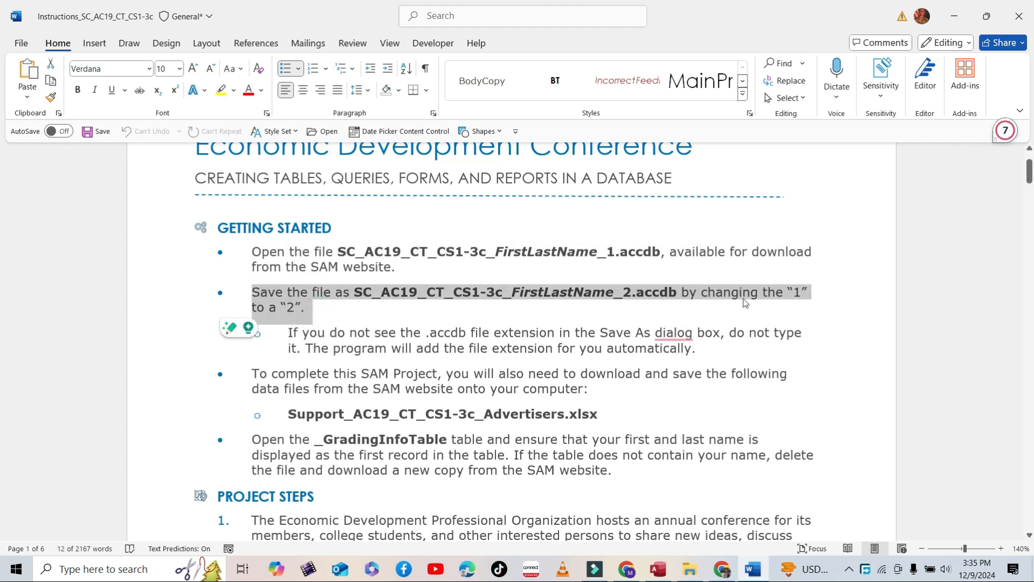
left_click(668, 577)
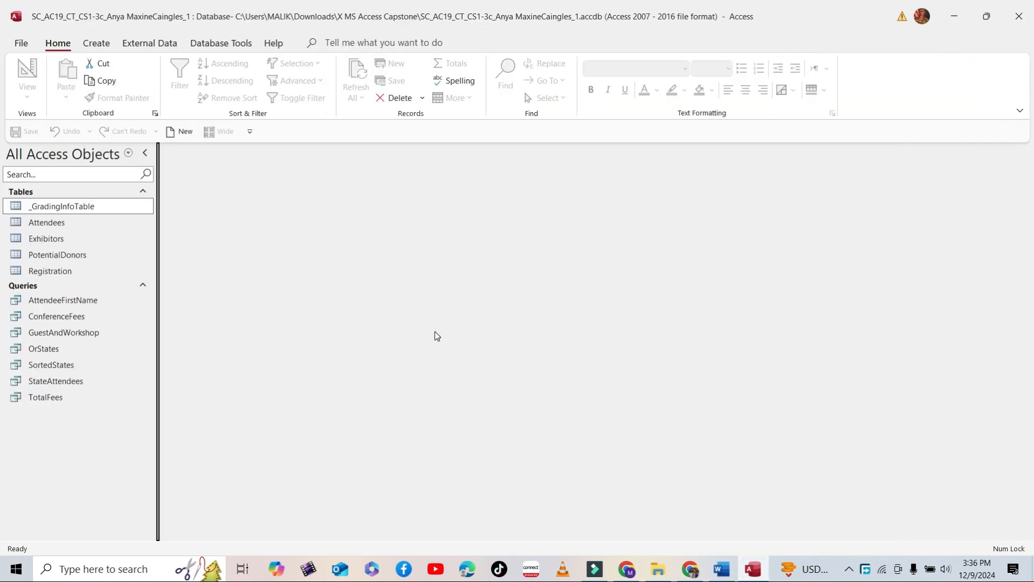
left_click(19, 43)
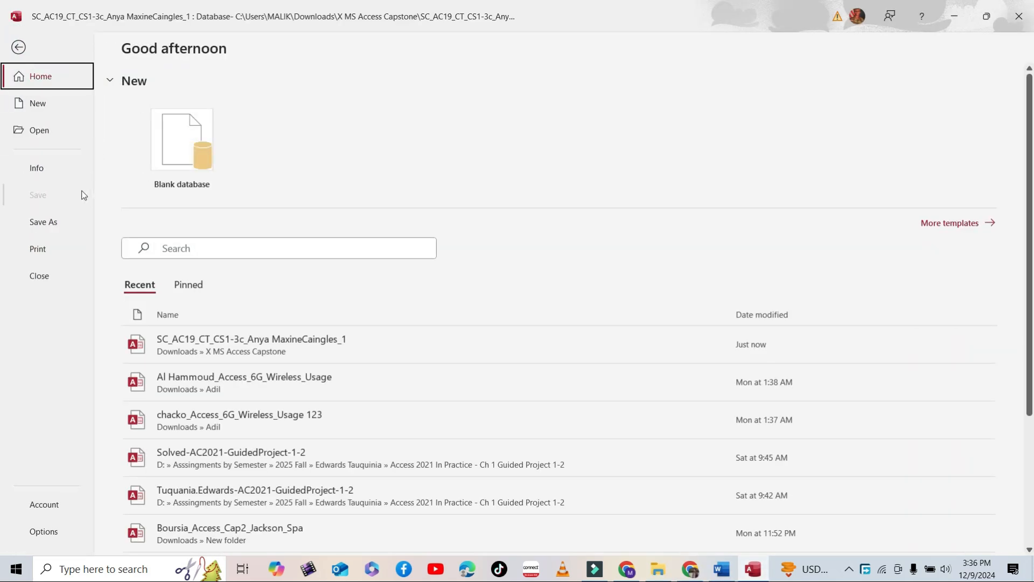
left_click(60, 222)
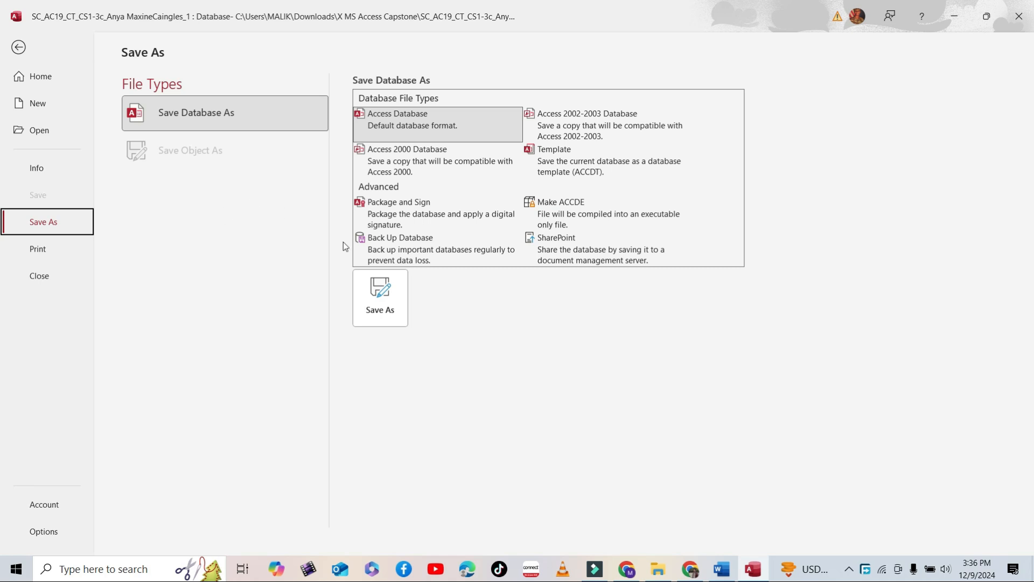
left_click(392, 304)
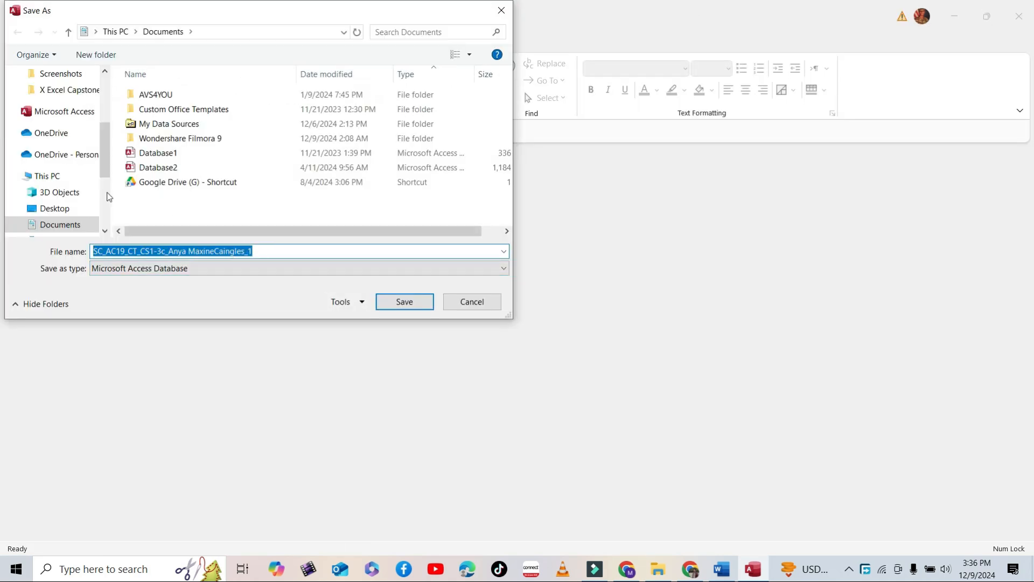
left_click(70, 96)
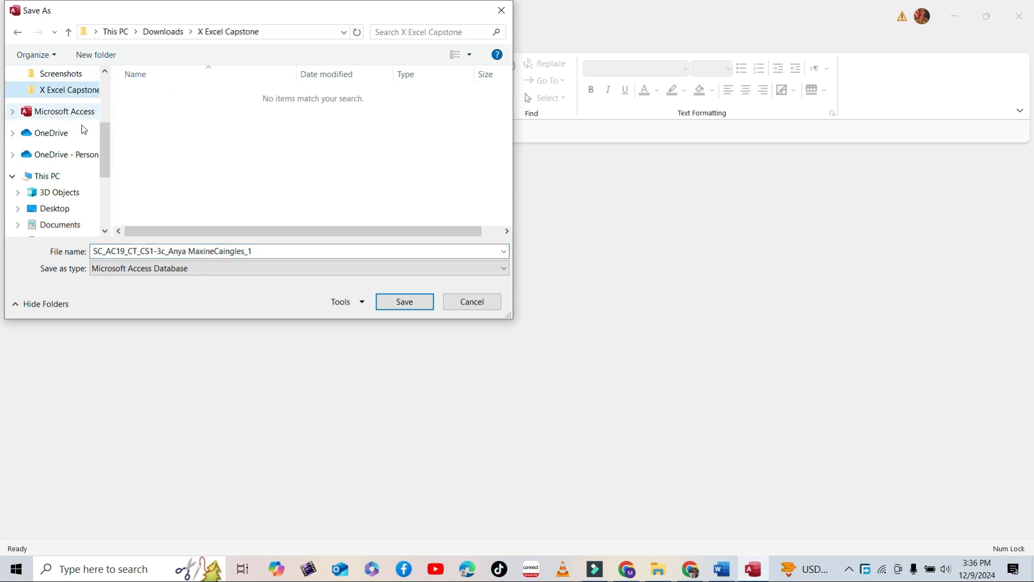
scroll(85, 201, "down", 1)
scroll(85, 201, "down", 1)
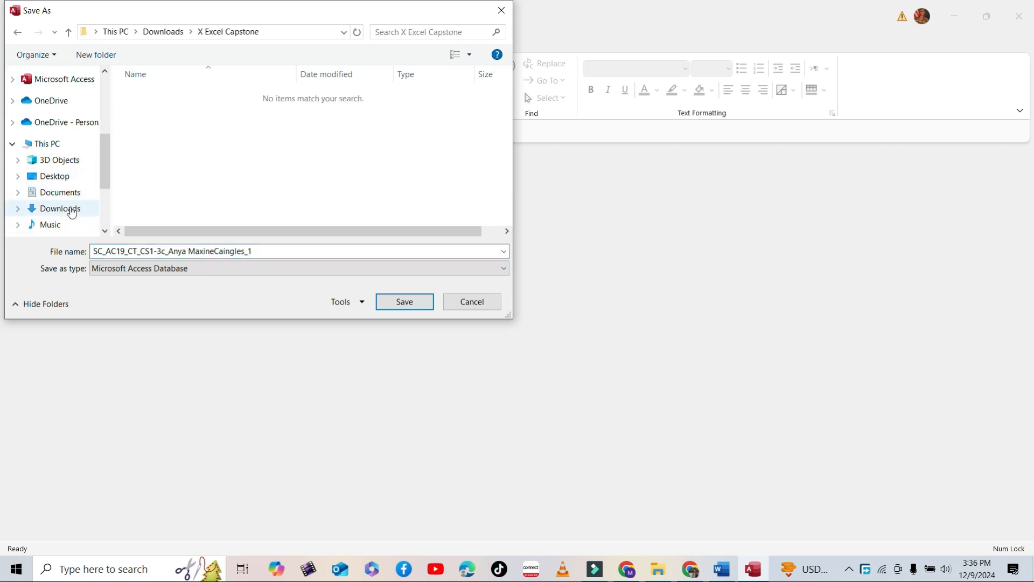
left_click(69, 209)
double_click(158, 130)
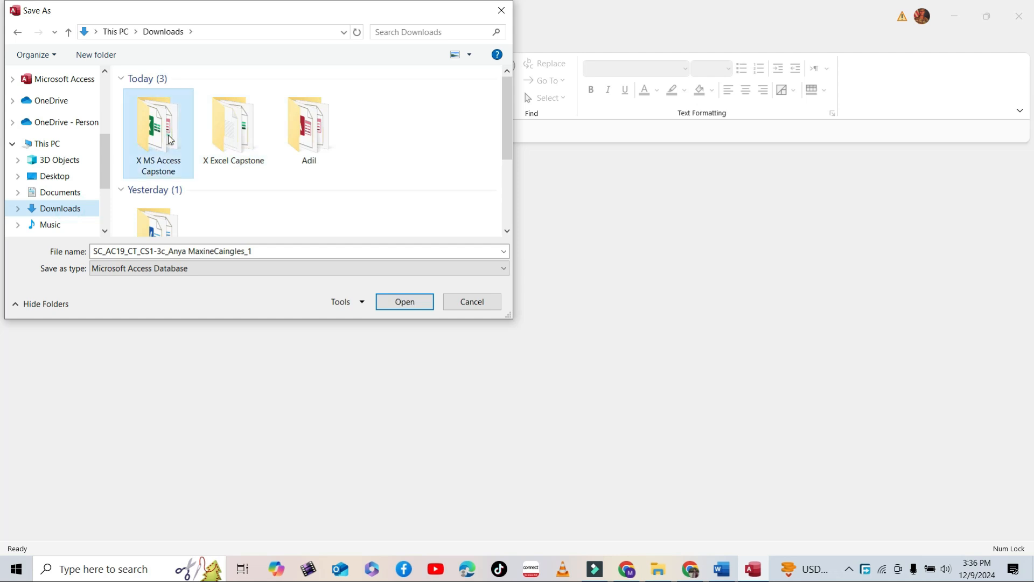
Save the database copy with the file name ending changed to _2, and enable its content.
left_click(273, 253)
left_click(273, 253)
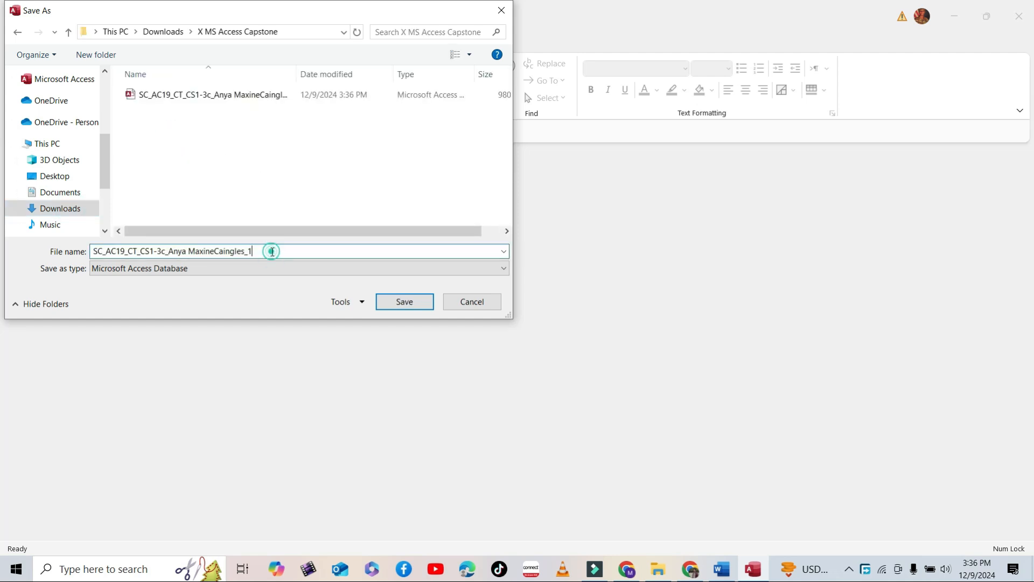
key("BackSpace")
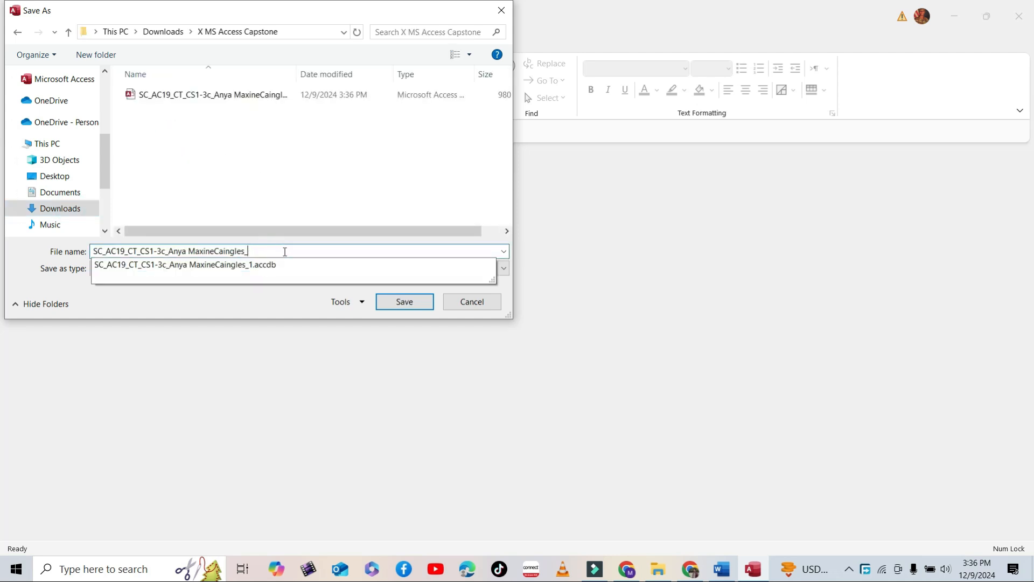
type("2")
left_click(400, 304)
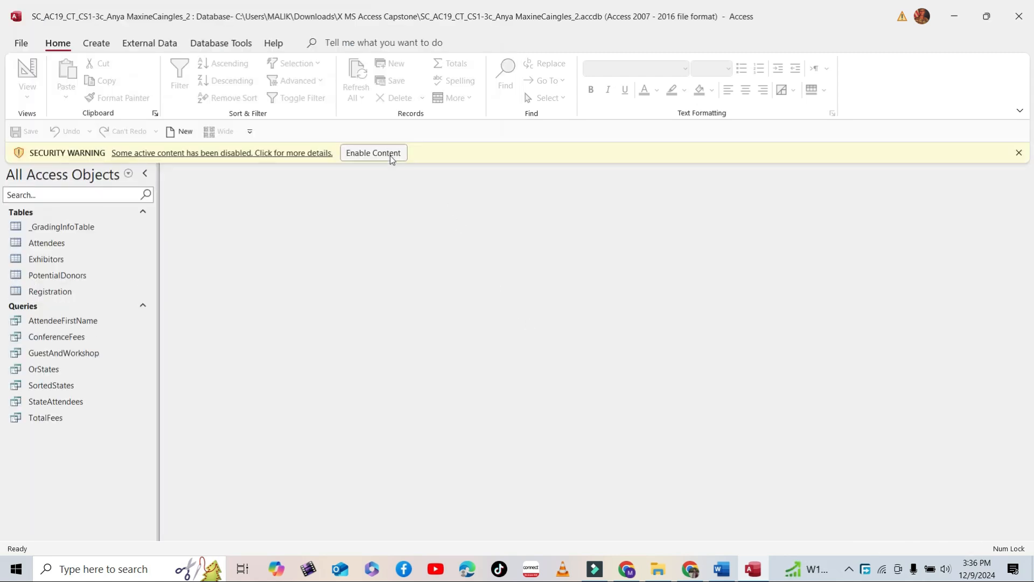
left_click(392, 154)
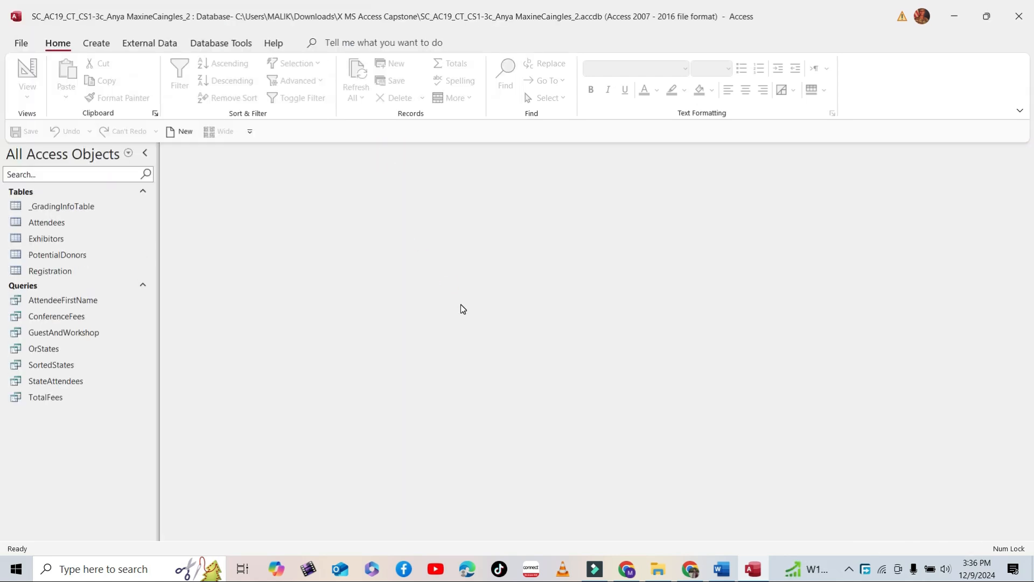
Read the remaining Getting Started instructions in Word and locate the Support_AC19_CT_CS1-3c_Advertisers file in the project folder.
left_click(720, 570)
left_click(372, 356)
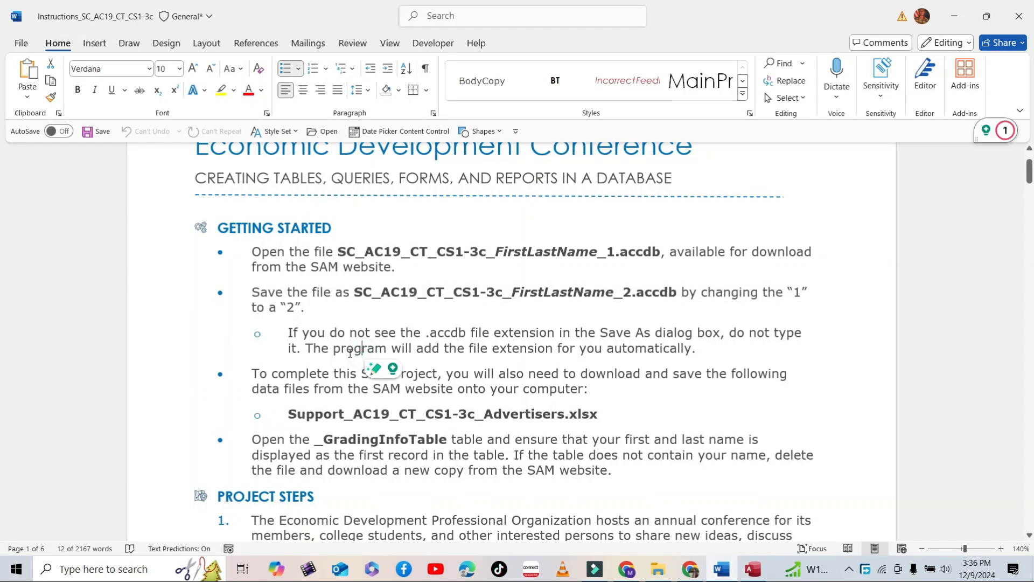
scroll(377, 366, "down", 1)
left_click_drag(262, 328, 672, 428)
scroll(477, 395, "down", 2)
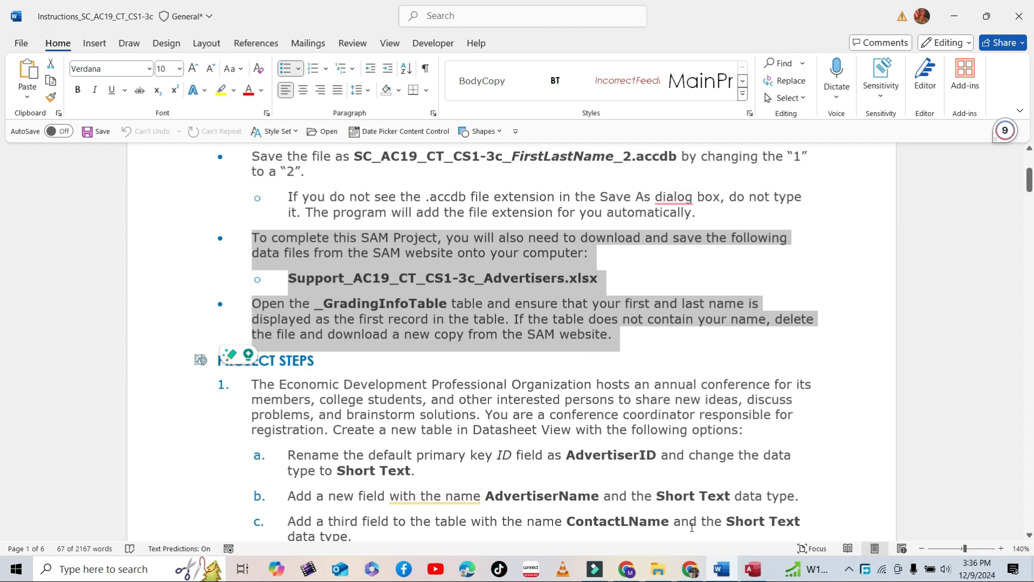
key("alt+Tab")
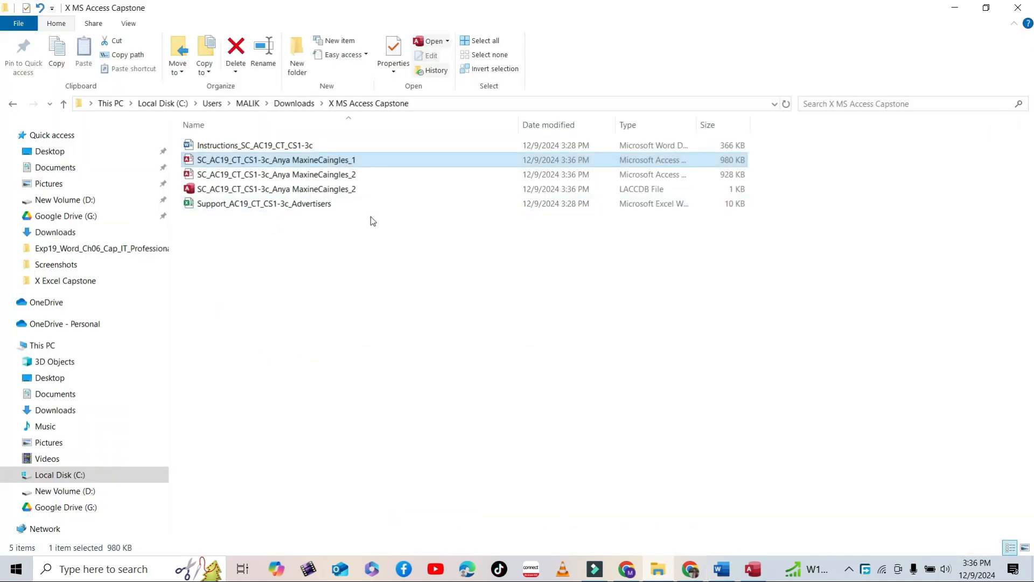
left_click(294, 206)
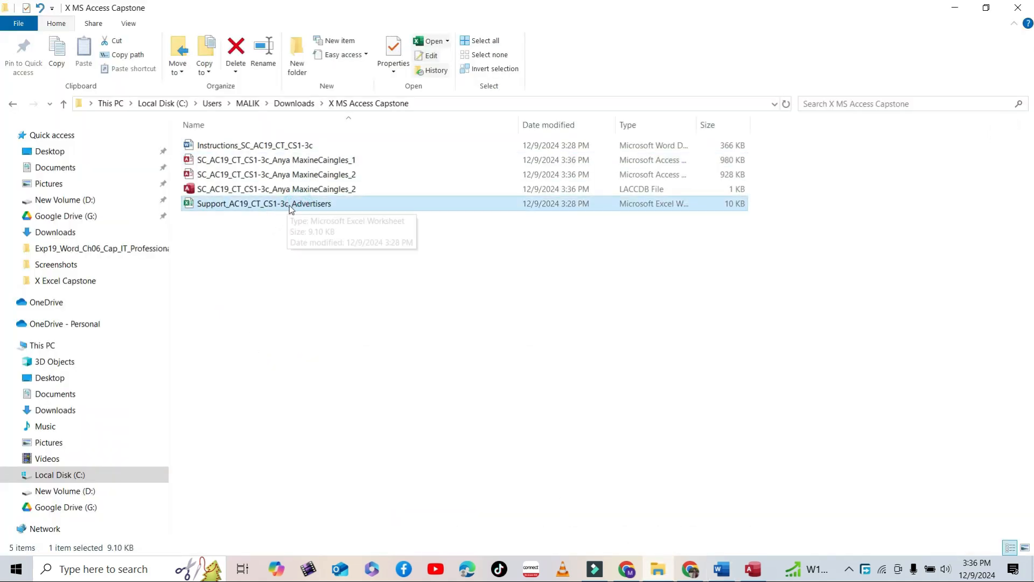
left_click(722, 569)
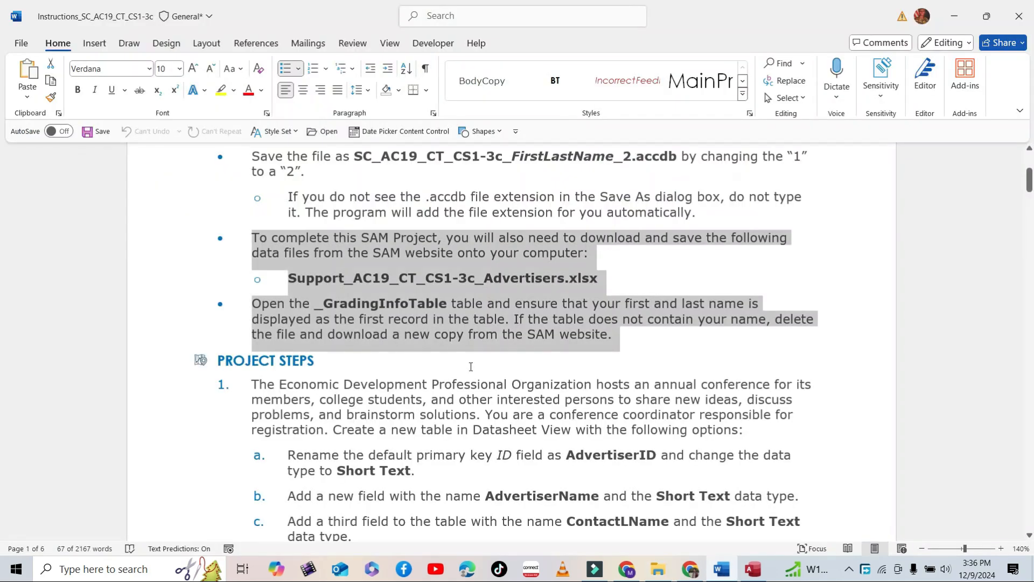
Highlight the introductory paragraph of project step 1 in yellow in the Word instructions, and return to the Access database.
scroll(404, 361, "down", 3)
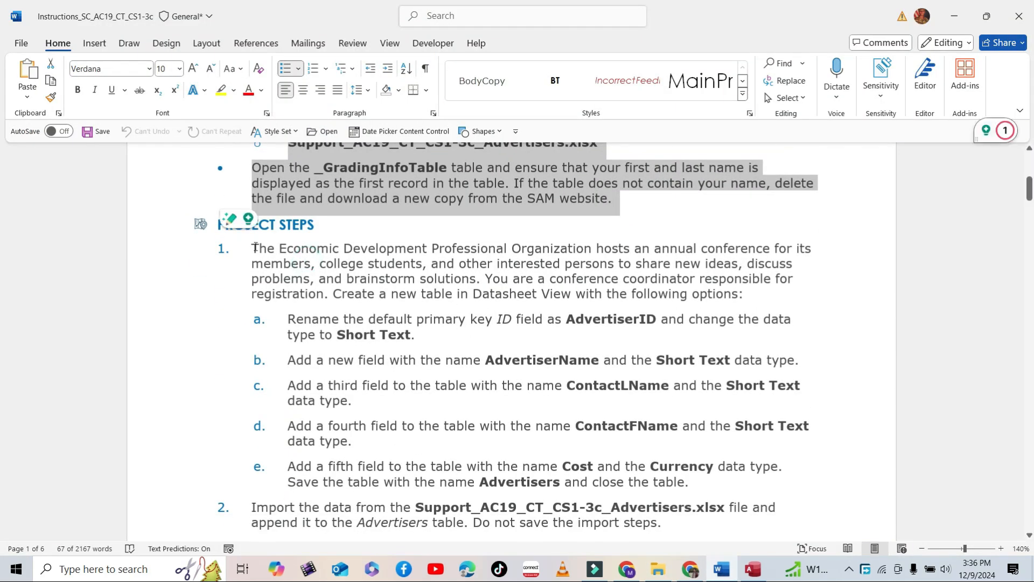
left_click_drag(254, 248, 754, 294)
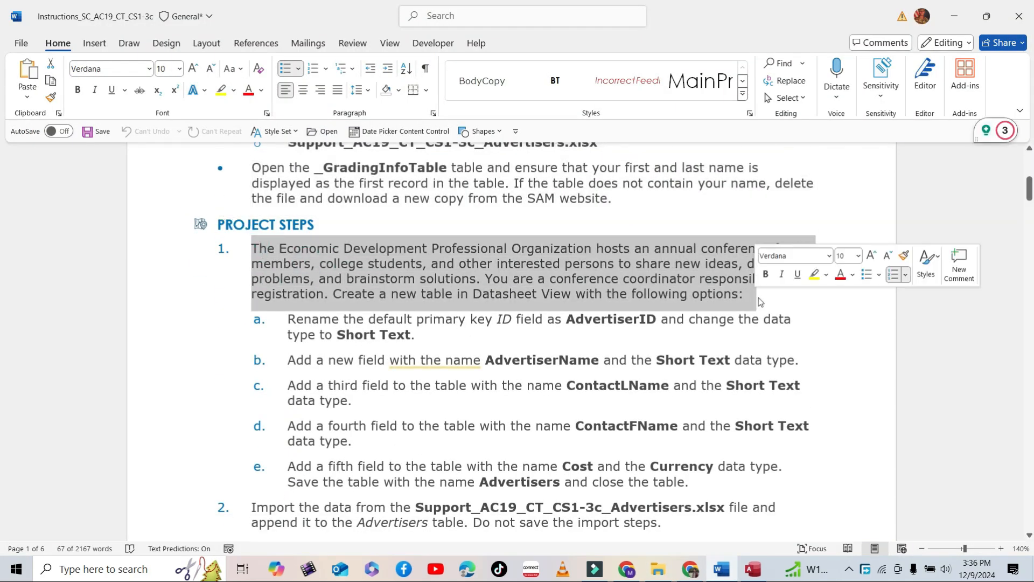
left_click(814, 275)
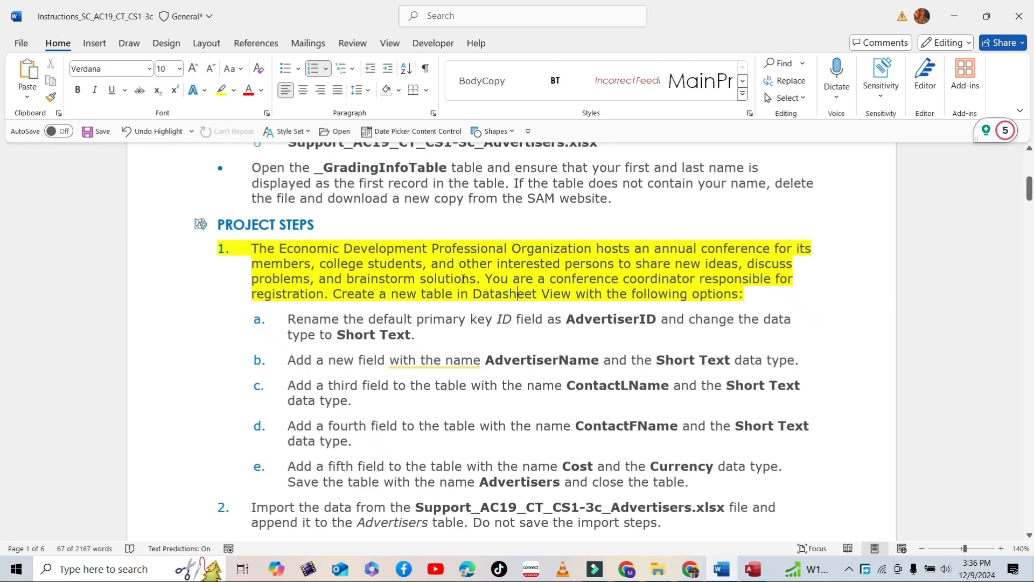
scroll(440, 263, "down", 1)
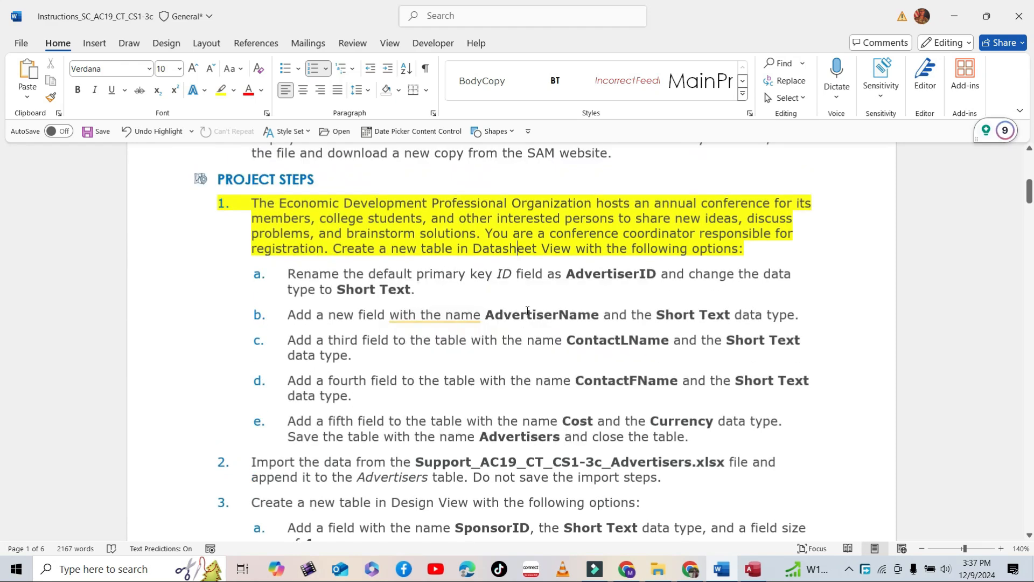
left_click(755, 573)
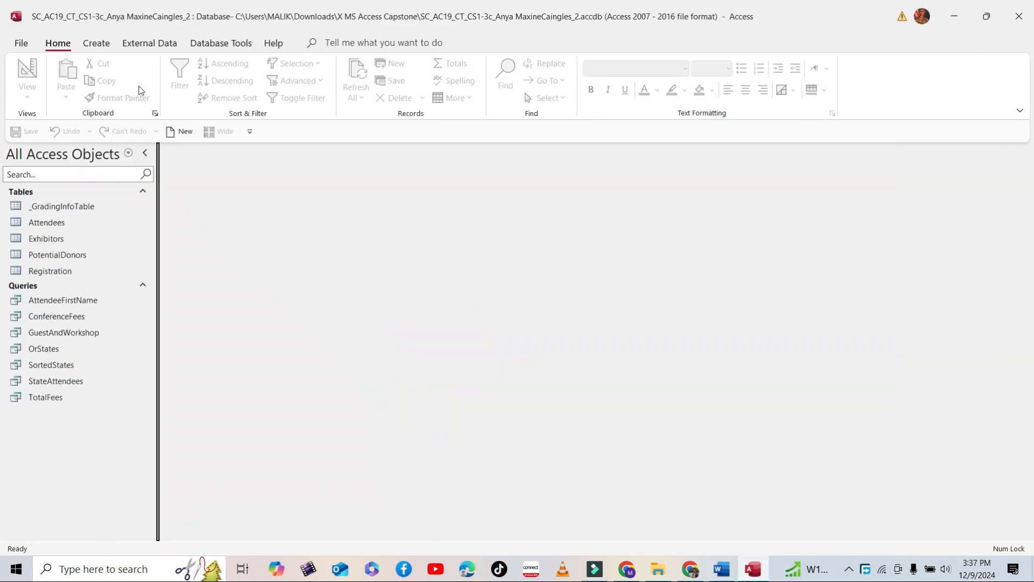
Create a new table in Datasheet View and check step 1a of the Word instructions for its primary key field.
left_click(106, 45)
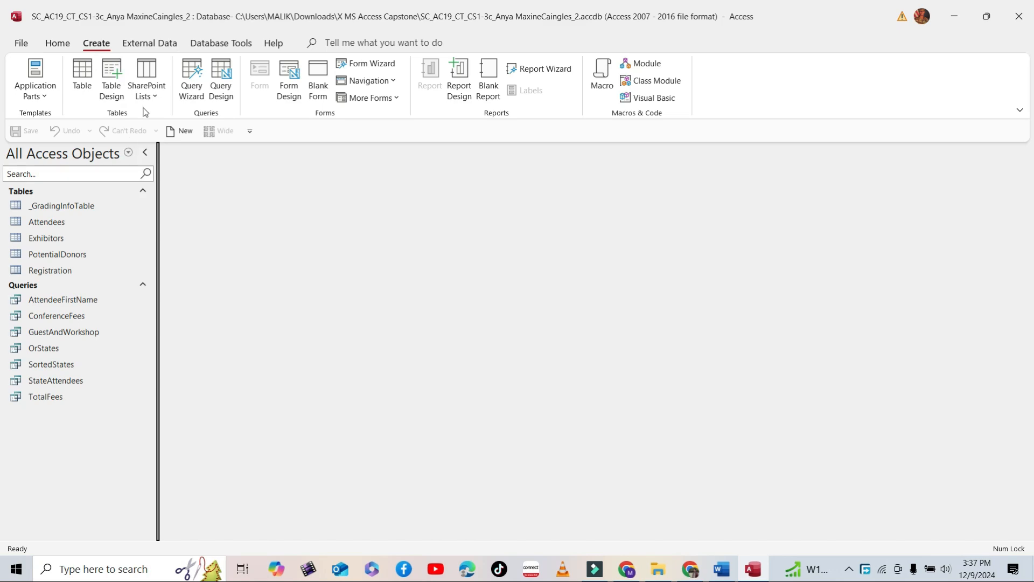
left_click(83, 87)
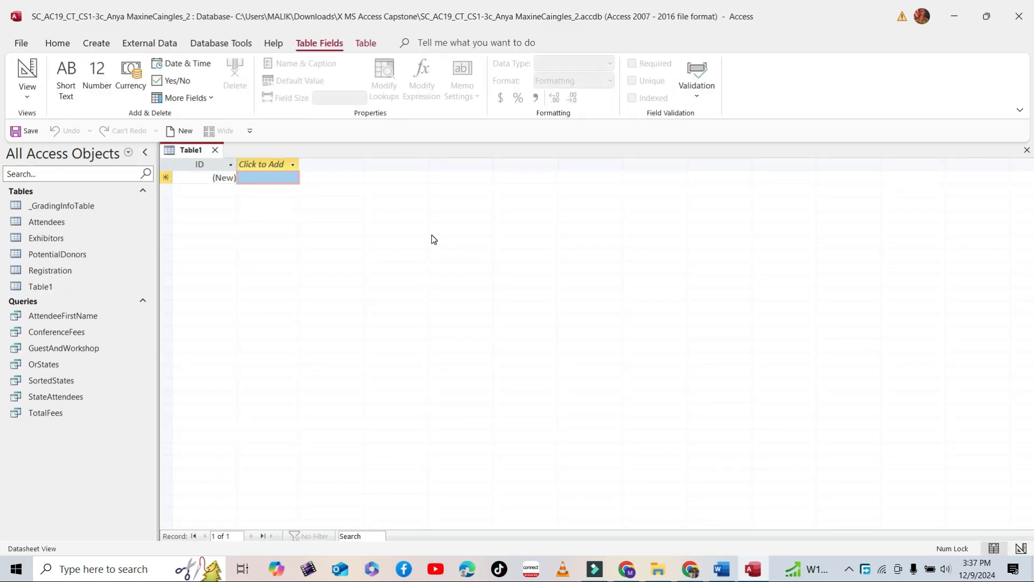
left_click(721, 569)
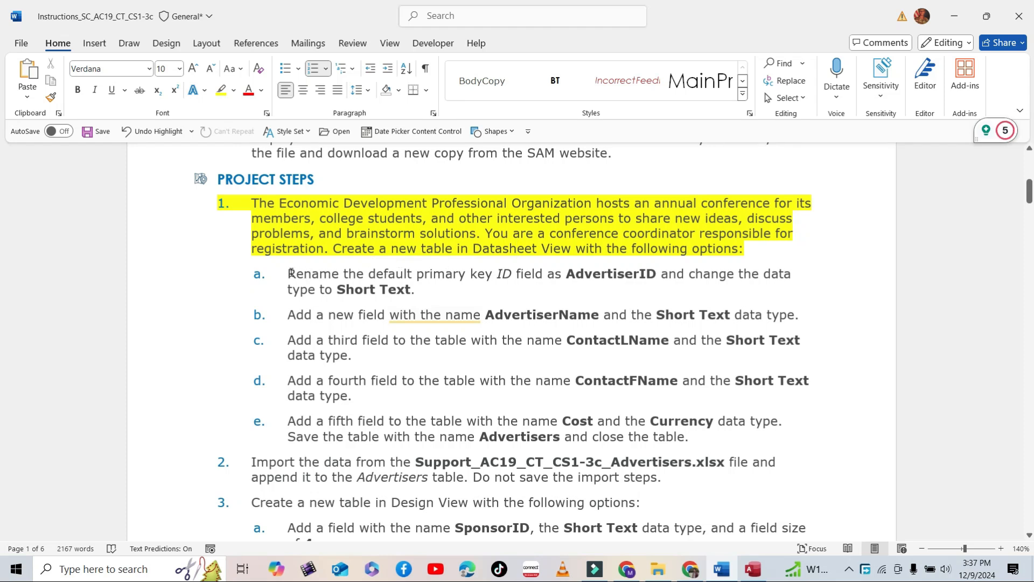
left_click_drag(291, 273, 423, 291)
scroll(403, 256, "down", 1)
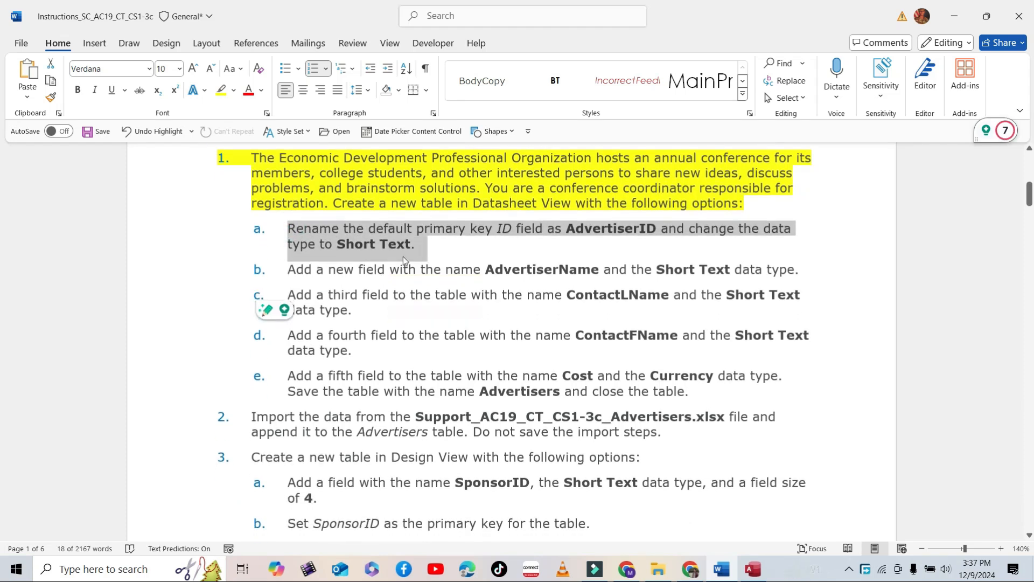
Copy the name AdvertiserID from the Word instructions and rename the new Access table's default ID field with it.
left_click(574, 229)
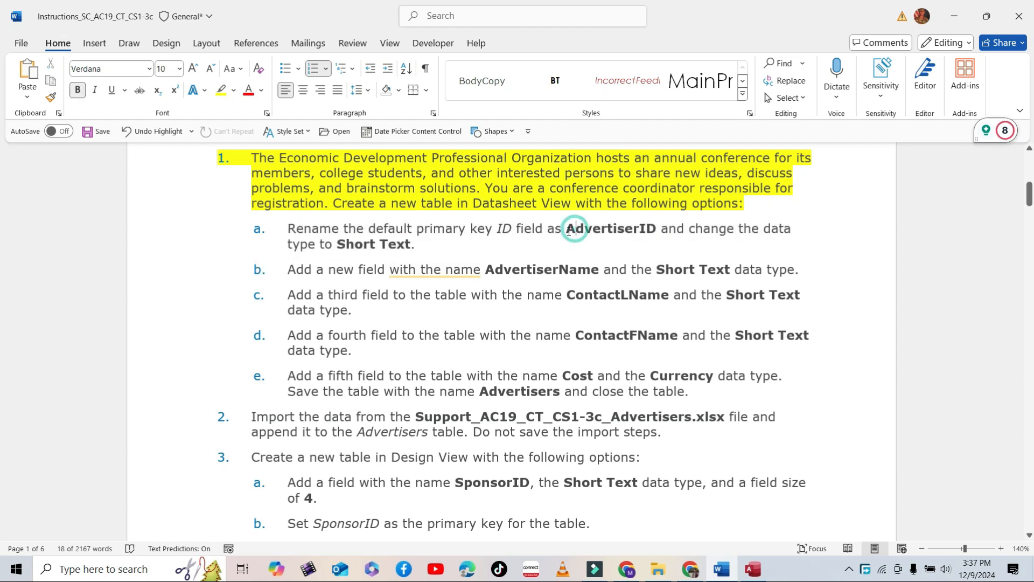
left_click_drag(570, 232, 642, 230)
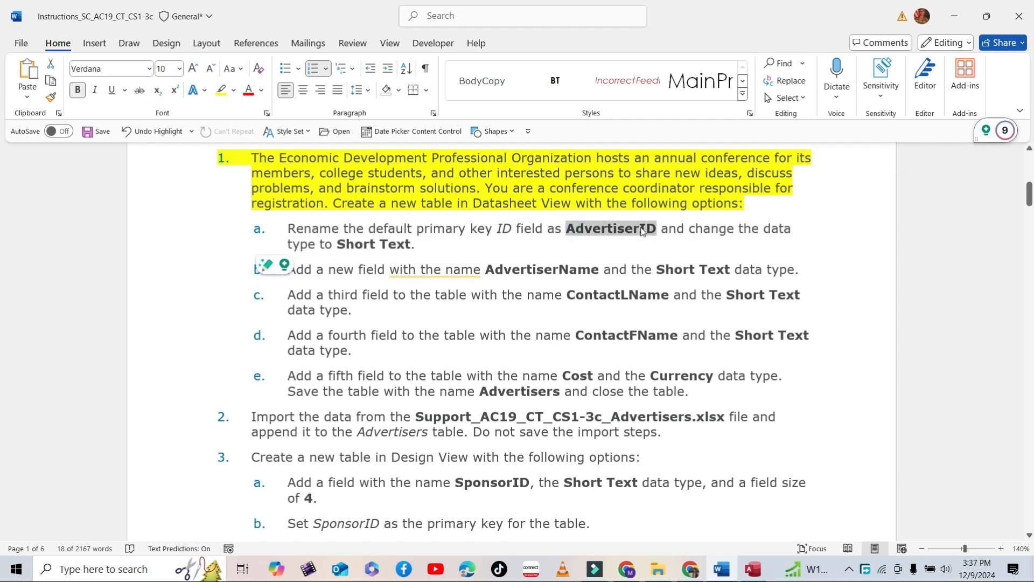
right_click(642, 231)
left_click(676, 259)
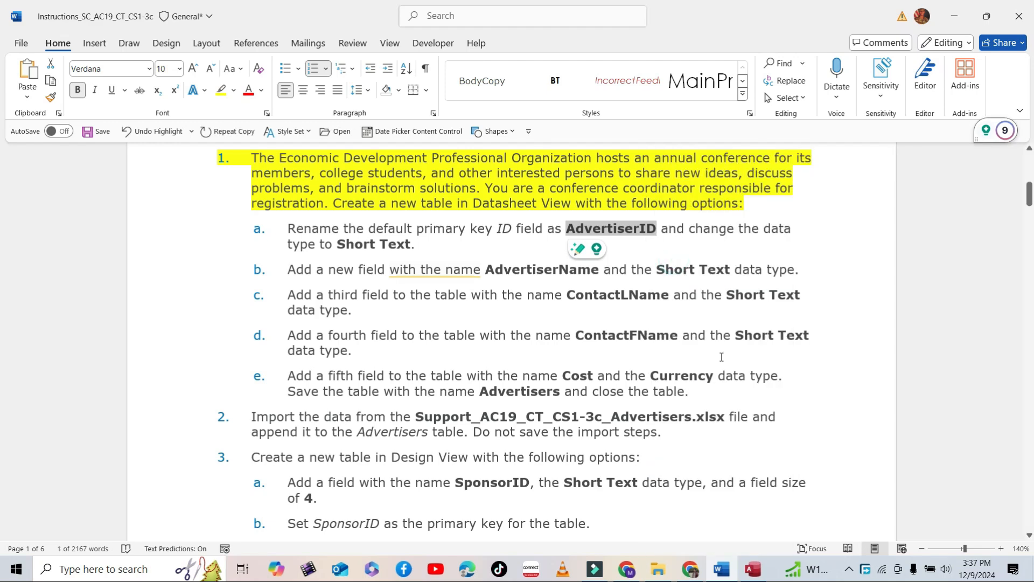
key("alt+Tab")
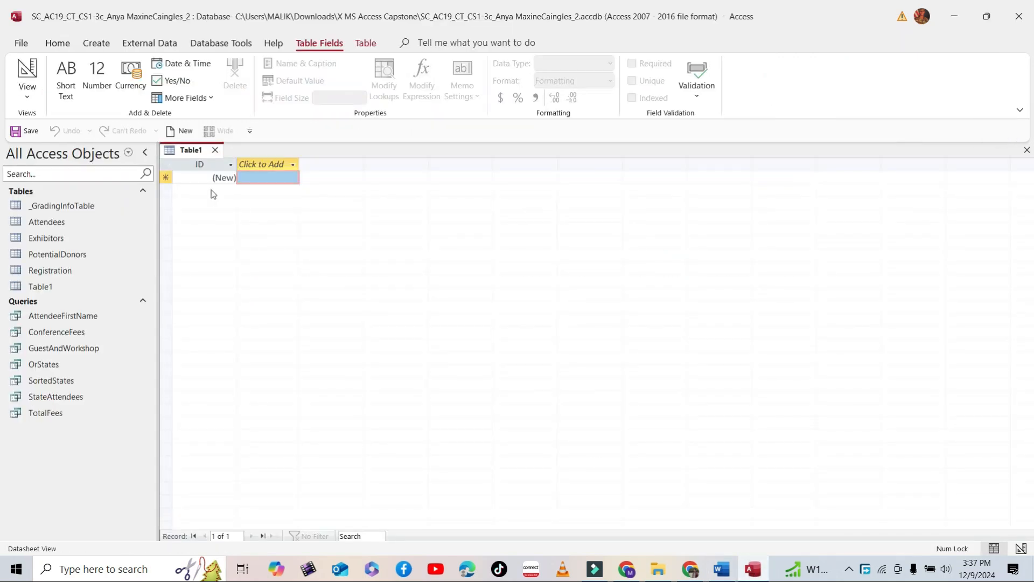
left_click(210, 165)
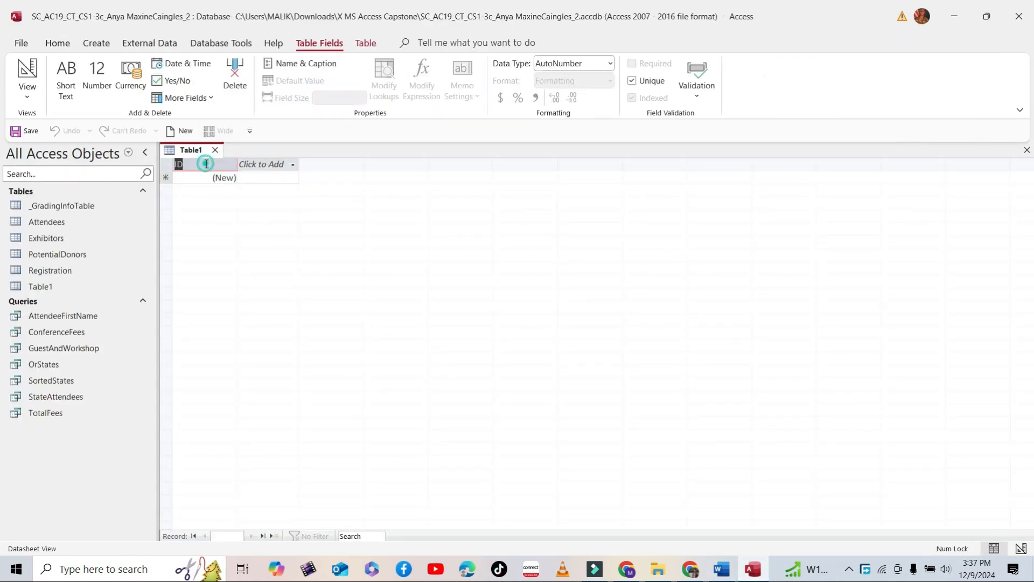
double_click(210, 164)
key("ctrl+v")
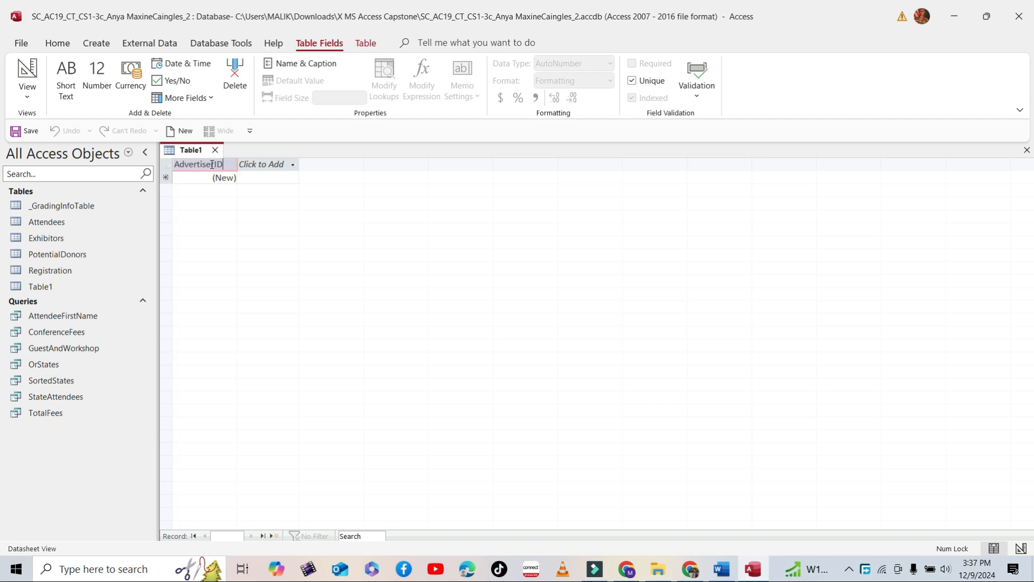
Add a second field of type Short Text and change the AdvertiserID field's data type to Short Text.
left_click(264, 164)
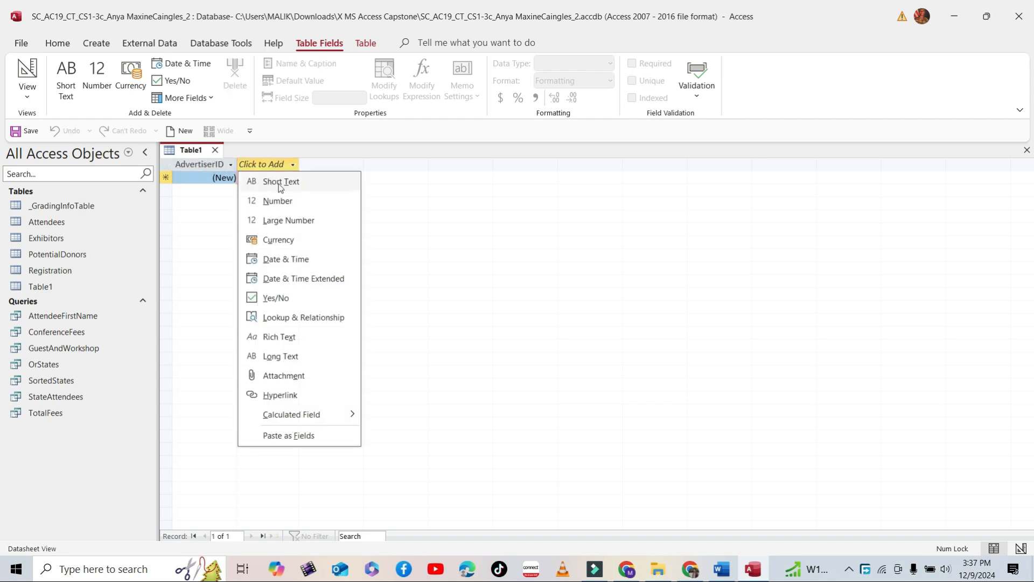
left_click(279, 182)
left_click(229, 178)
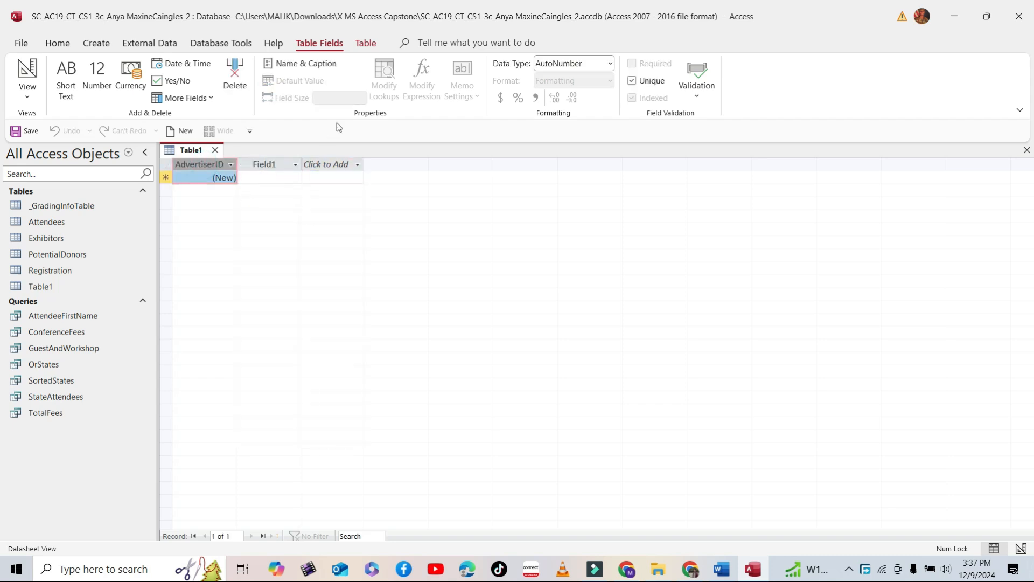
left_click(610, 64)
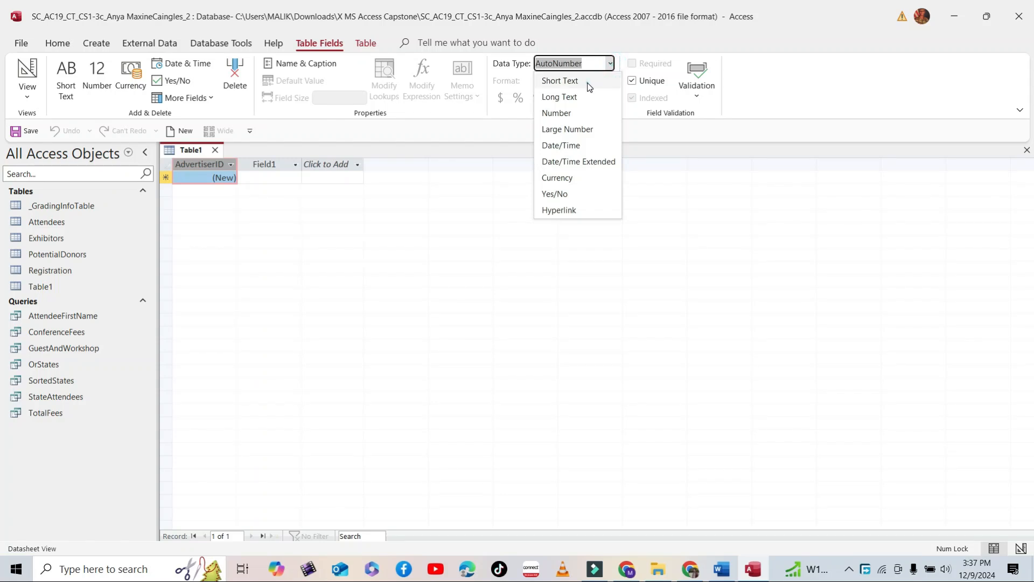
left_click(587, 82)
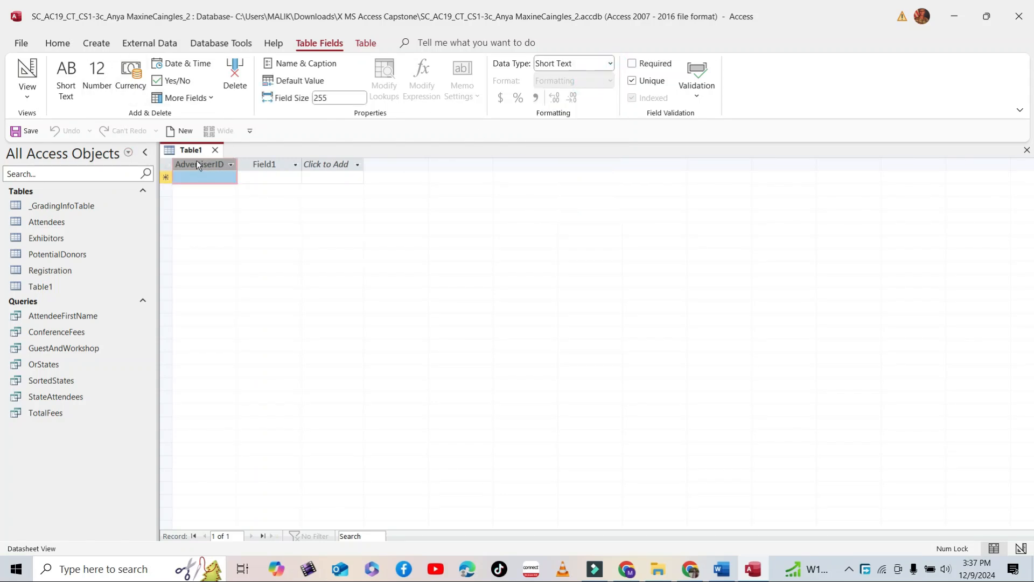
left_click(366, 44)
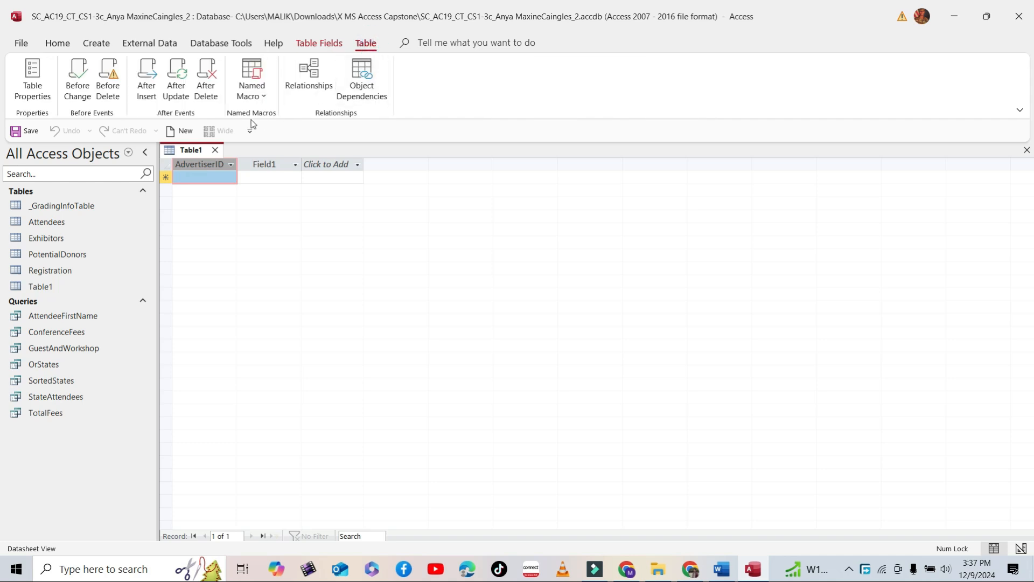
left_click(315, 44)
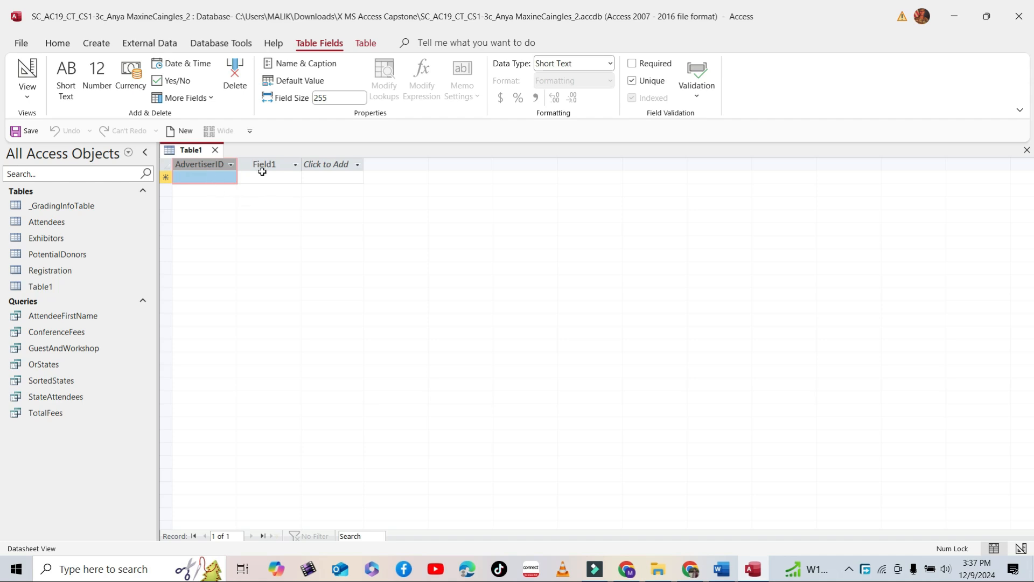
Read step 1b in the Word instructions, copy the field name AdvertiserName from it, and return to Access.
left_click(278, 166)
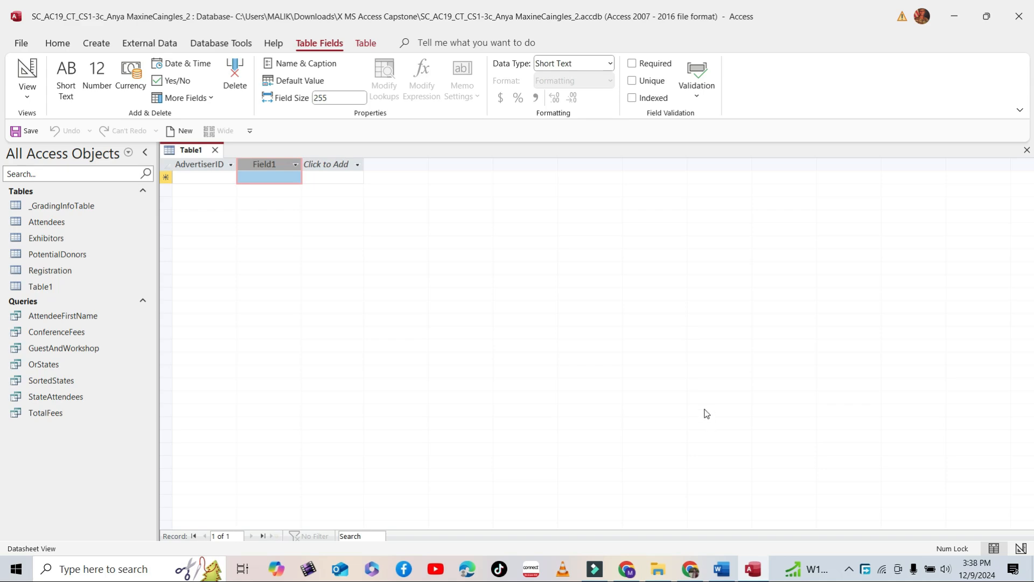
left_click(722, 567)
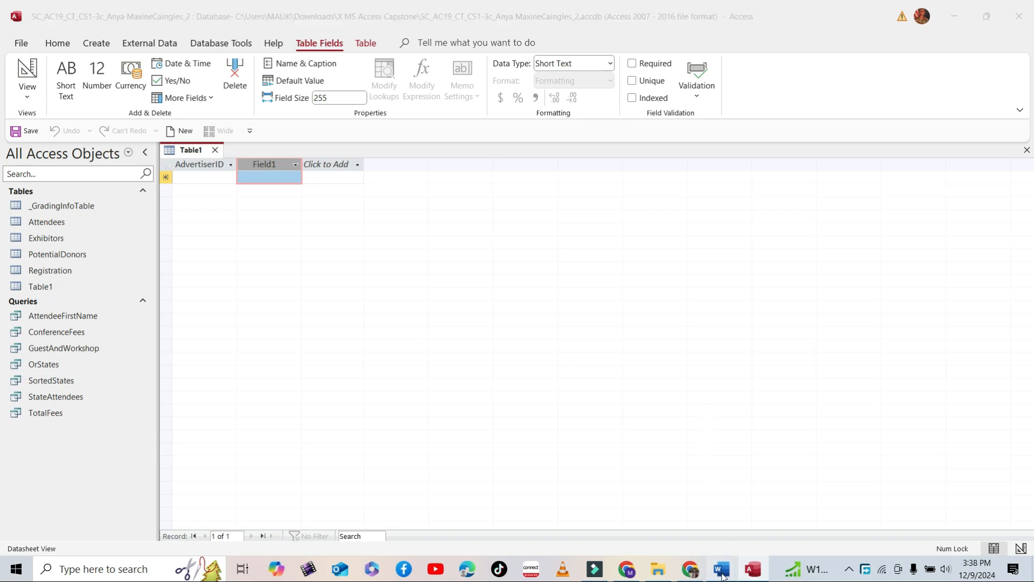
left_click(421, 274)
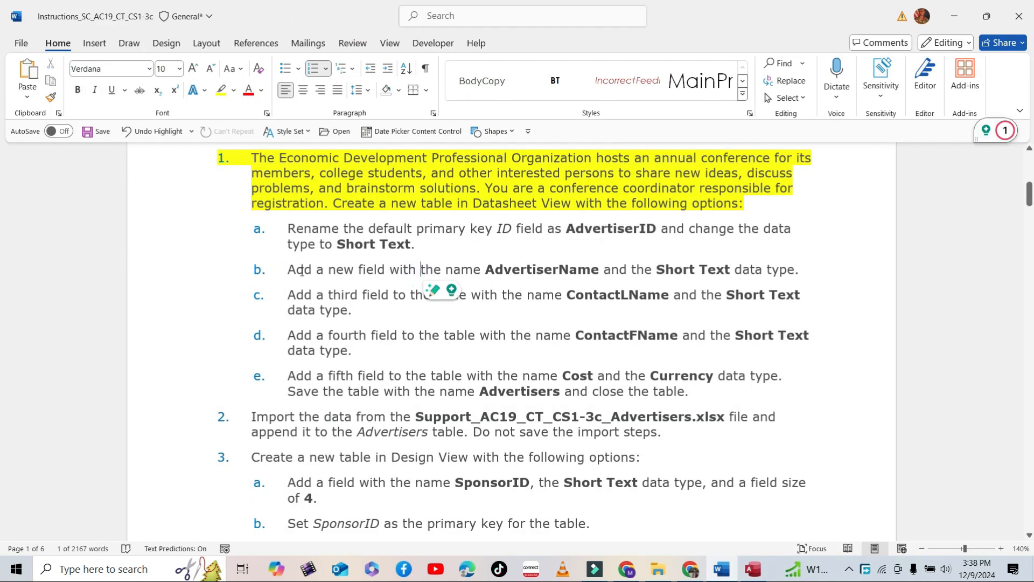
left_click(289, 268)
left_click_drag(289, 268, 793, 270)
scroll(477, 262, "down", 1)
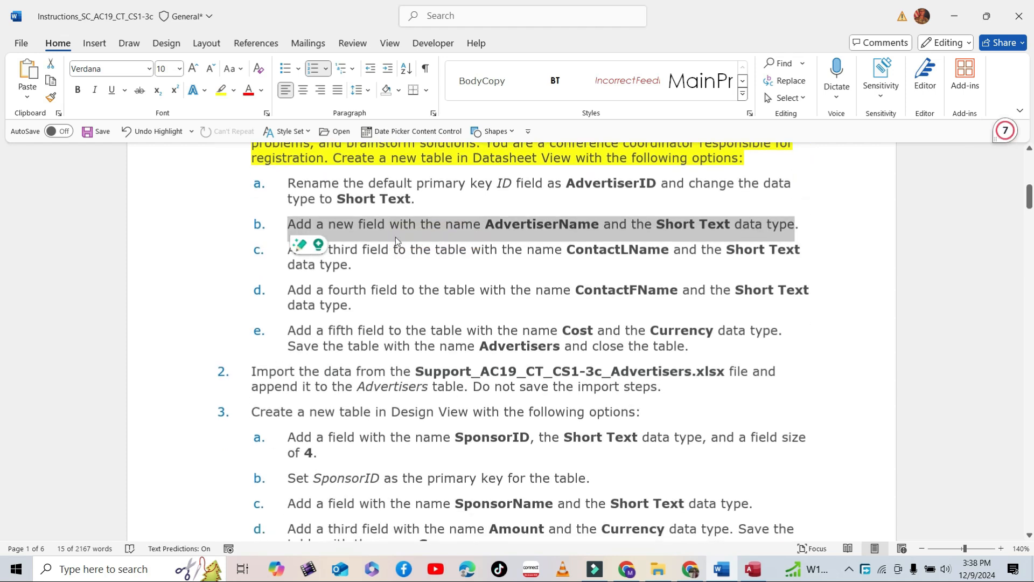
left_click(521, 223)
left_click_drag(486, 224, 599, 224)
right_click(580, 229)
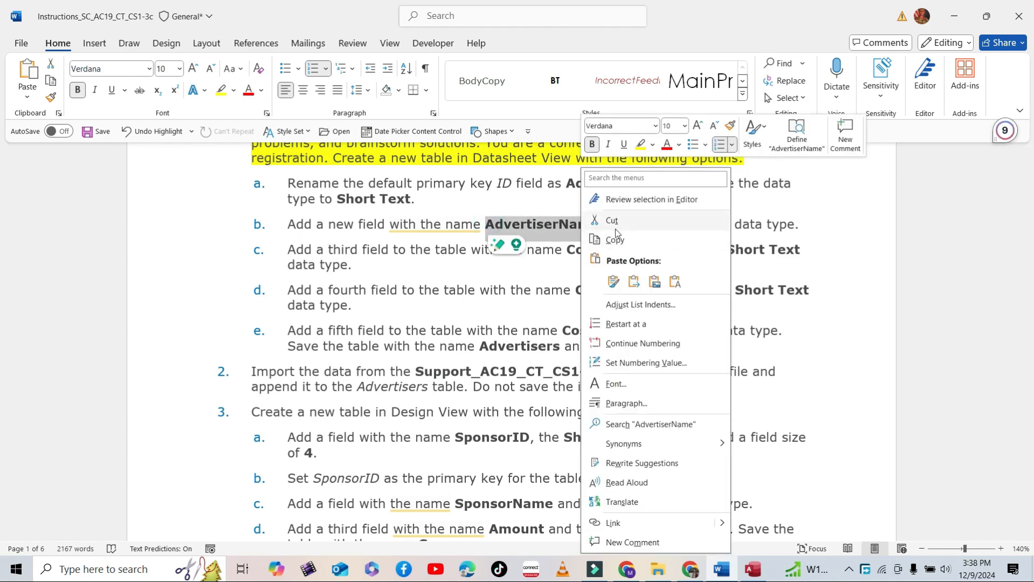
left_click(613, 206)
left_click(752, 569)
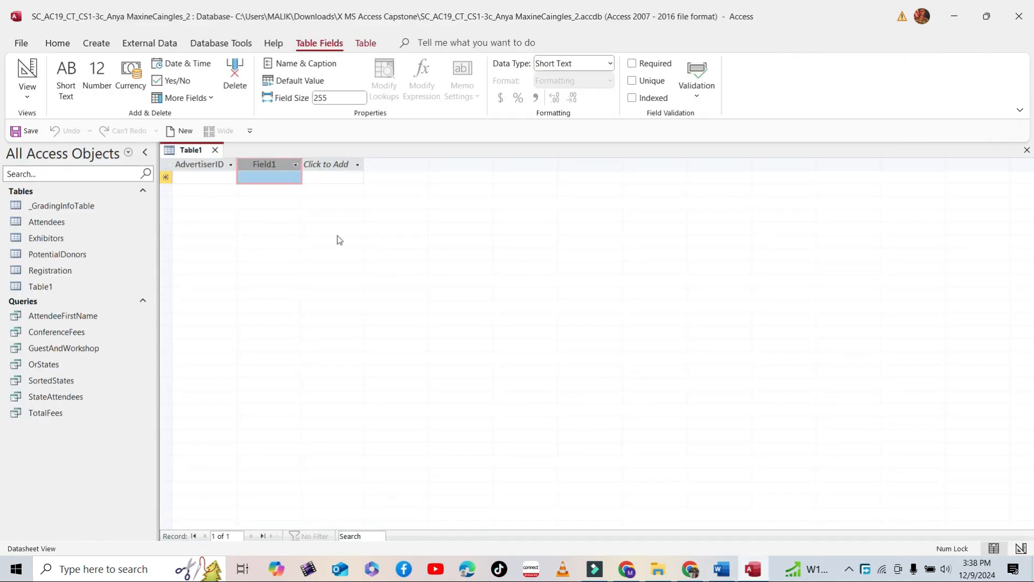
Rename the second field of the new table as AdvertiserName using the copied text.
left_click(296, 164)
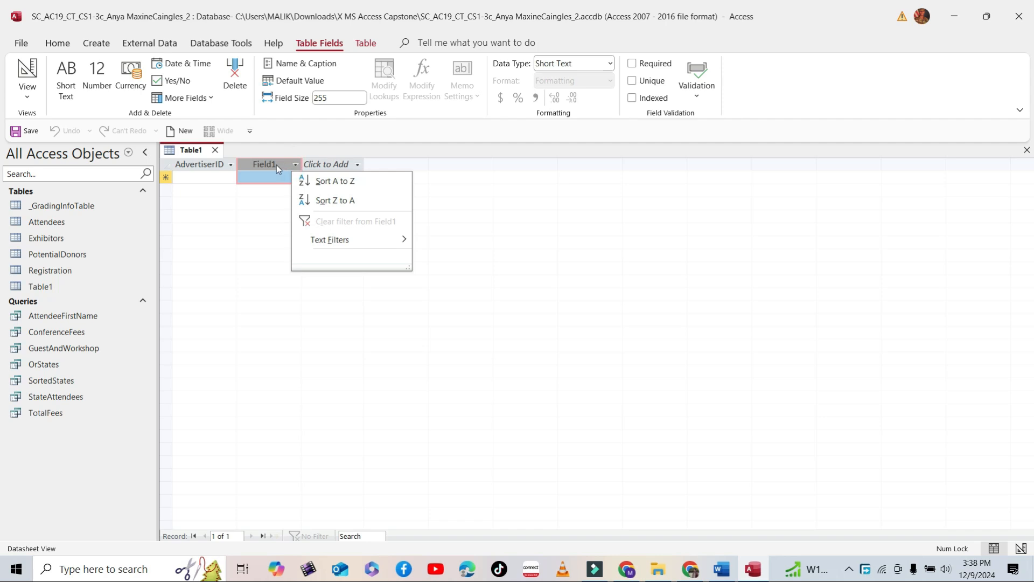
left_click(276, 164)
double_click(276, 164)
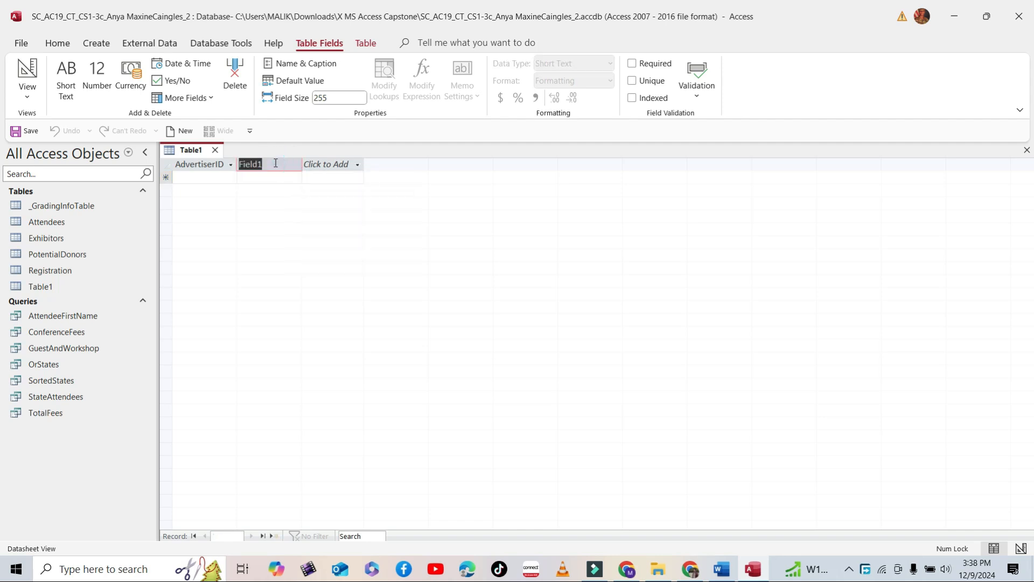
key("ctrl+v")
key("Tab")
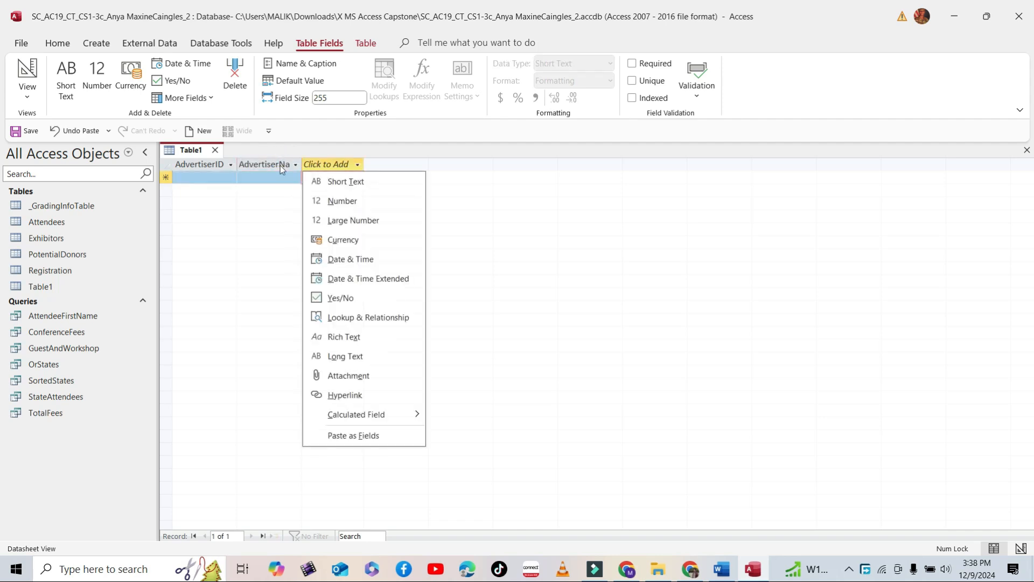
Read step 1c in the Word instructions, copy the field name ContactLName from it, and return to Access.
left_click(720, 569)
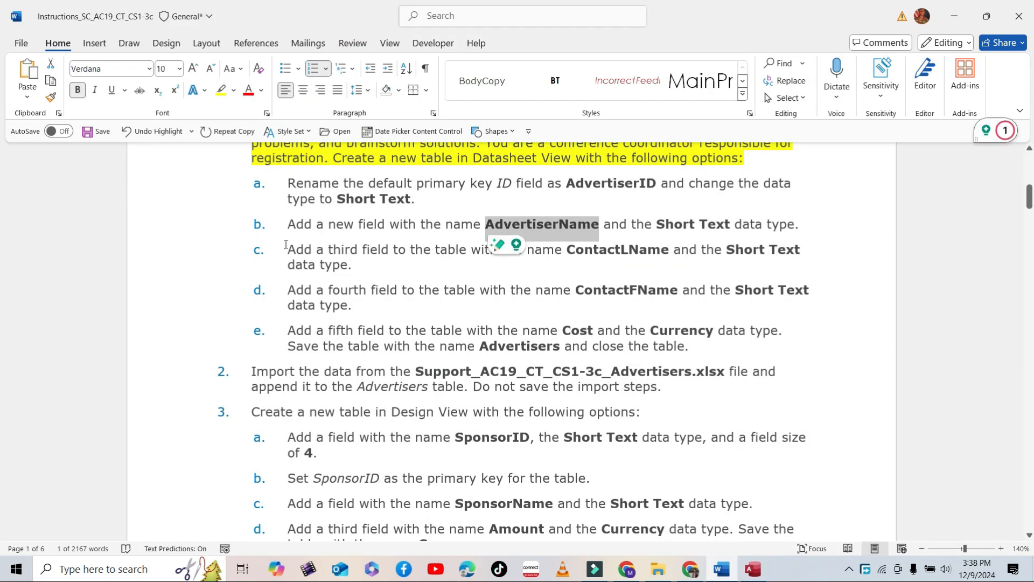
left_click_drag(286, 245, 377, 265)
scroll(322, 249, "down", 1)
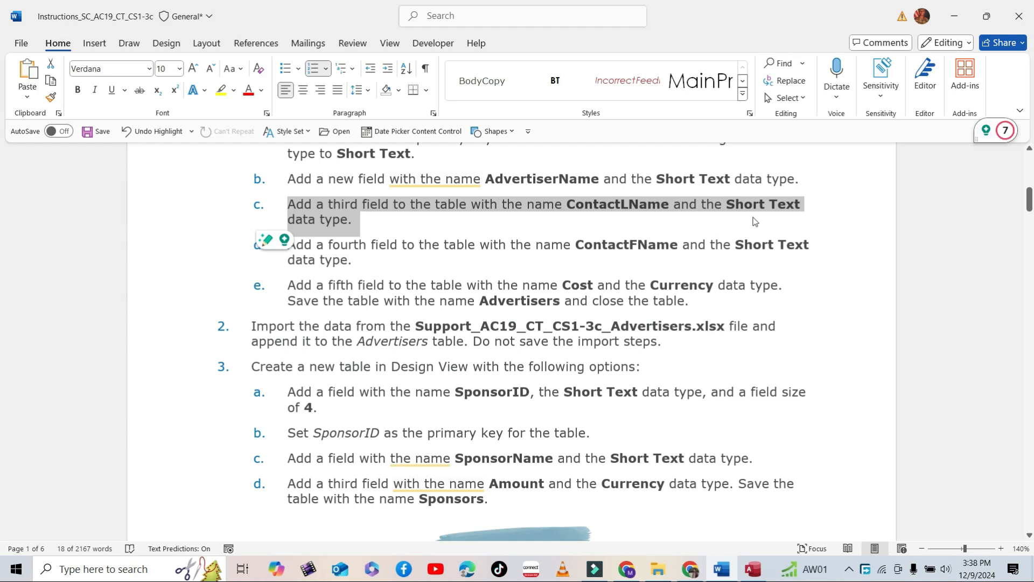
left_click(571, 210)
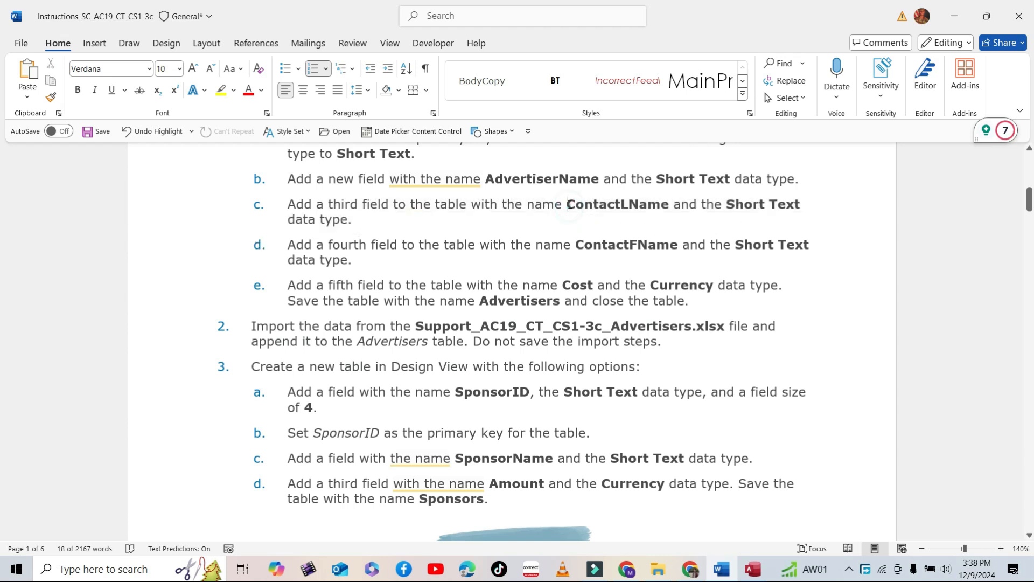
left_click_drag(567, 204, 660, 204)
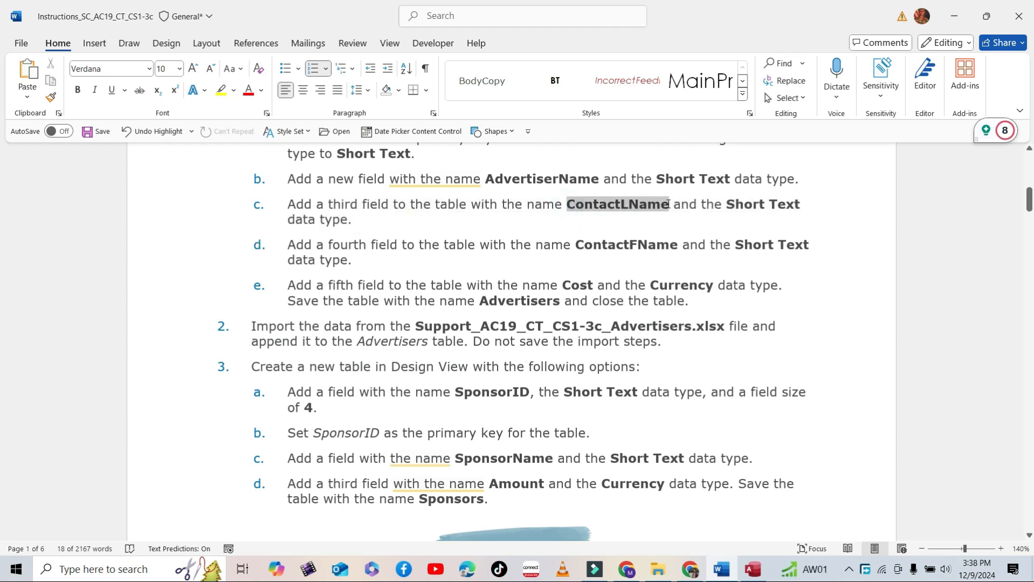
right_click(652, 205)
left_click(683, 237)
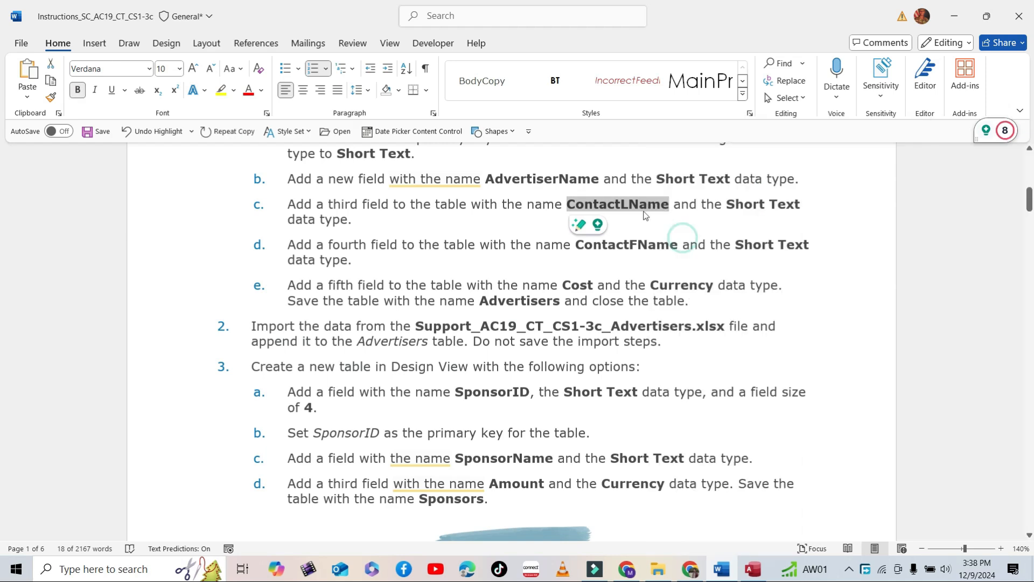
left_click(753, 569)
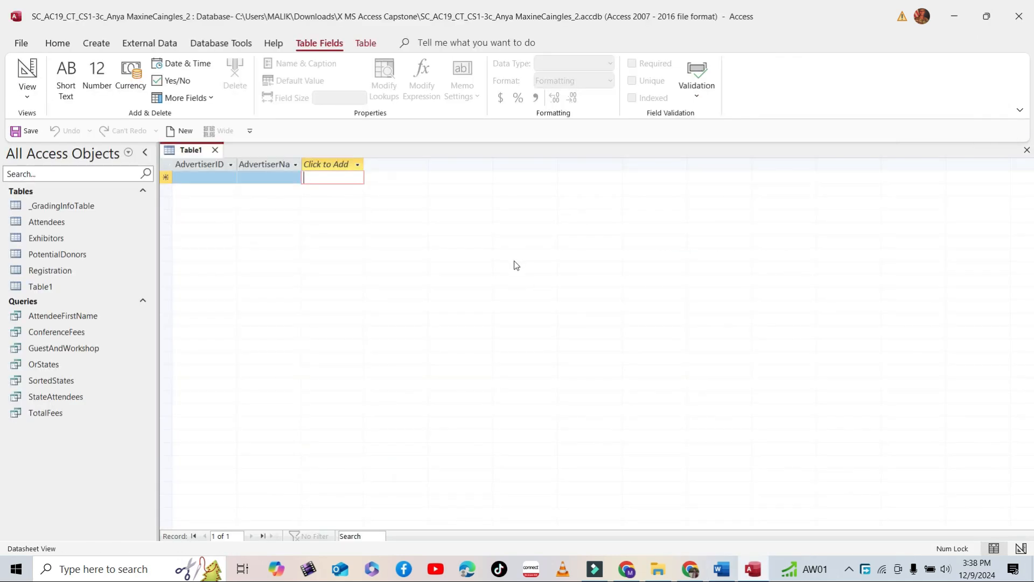
Add a third field with the Short Text data type and name it ContactLName.
left_click(359, 165)
left_click(355, 178)
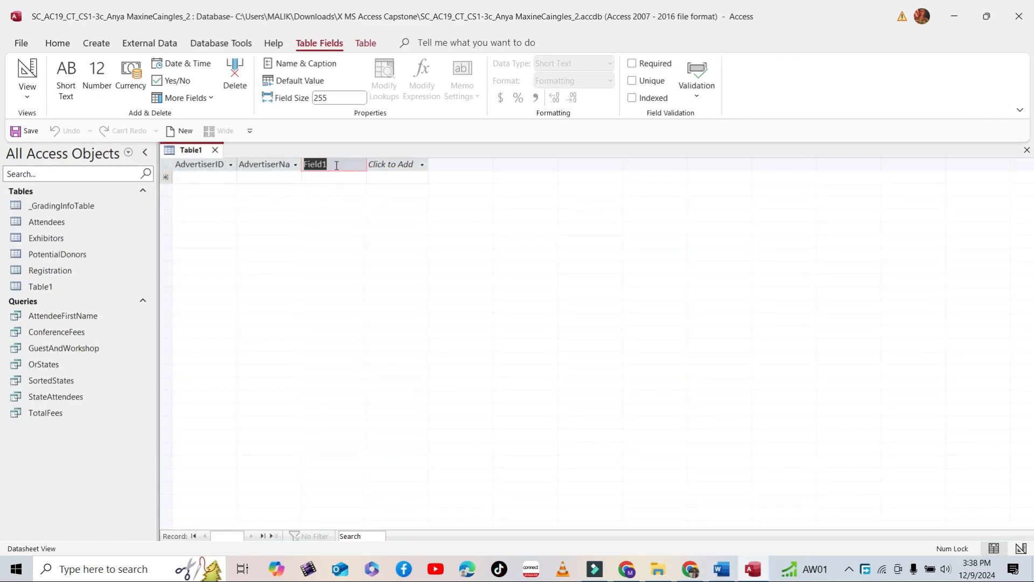
key("ctrl+v")
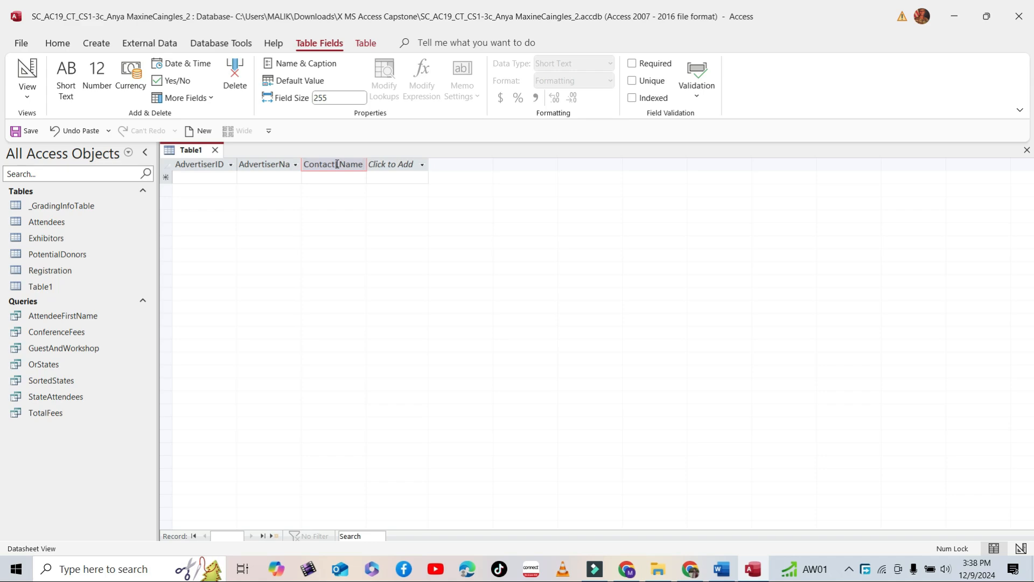
key("Return")
Read step 1d in the Word instructions, copy the field name ContactFName from it, and return to Access.
left_click(722, 569)
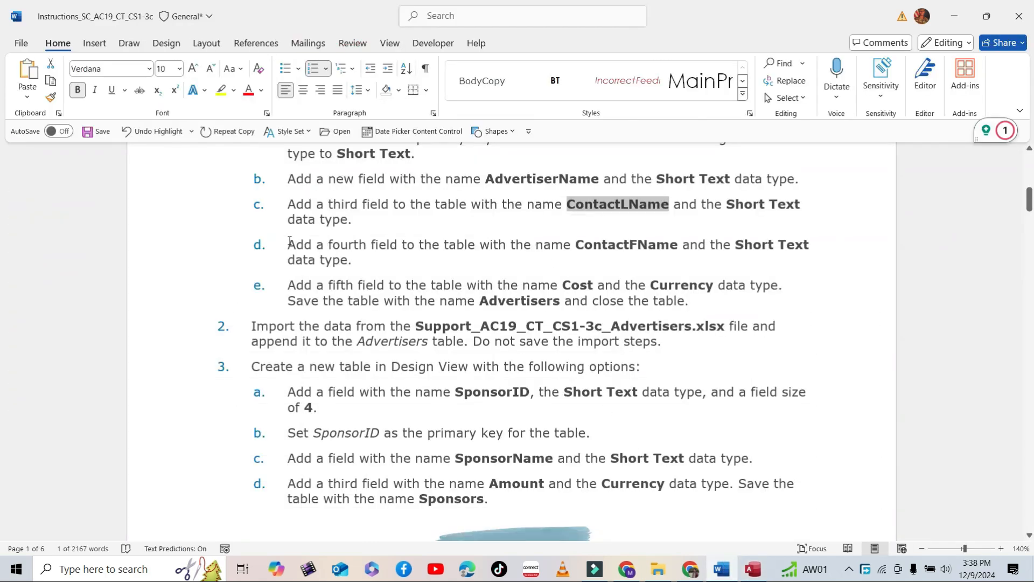
triple_click(289, 246)
scroll(299, 259, "down", 1)
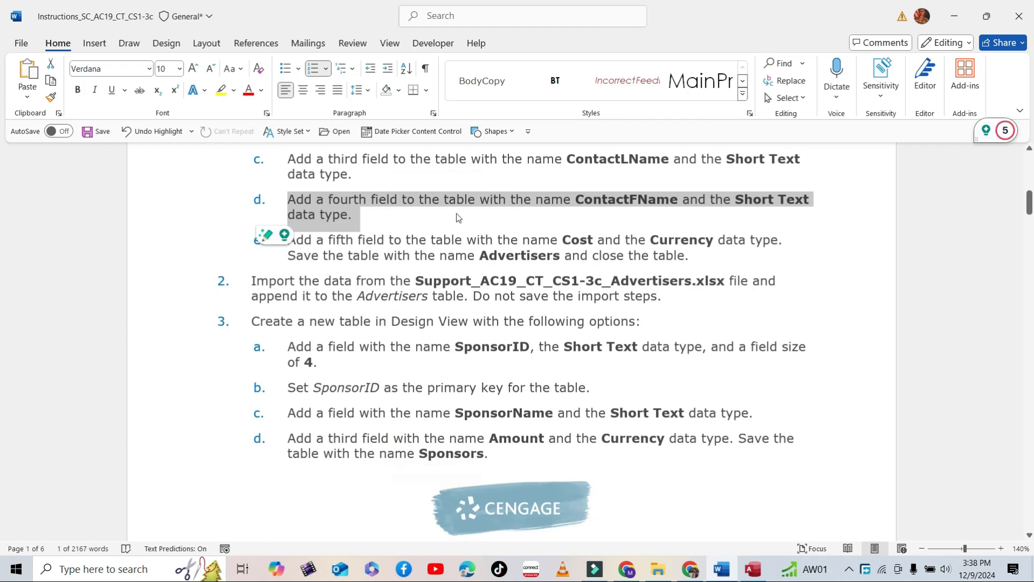
left_click(584, 201)
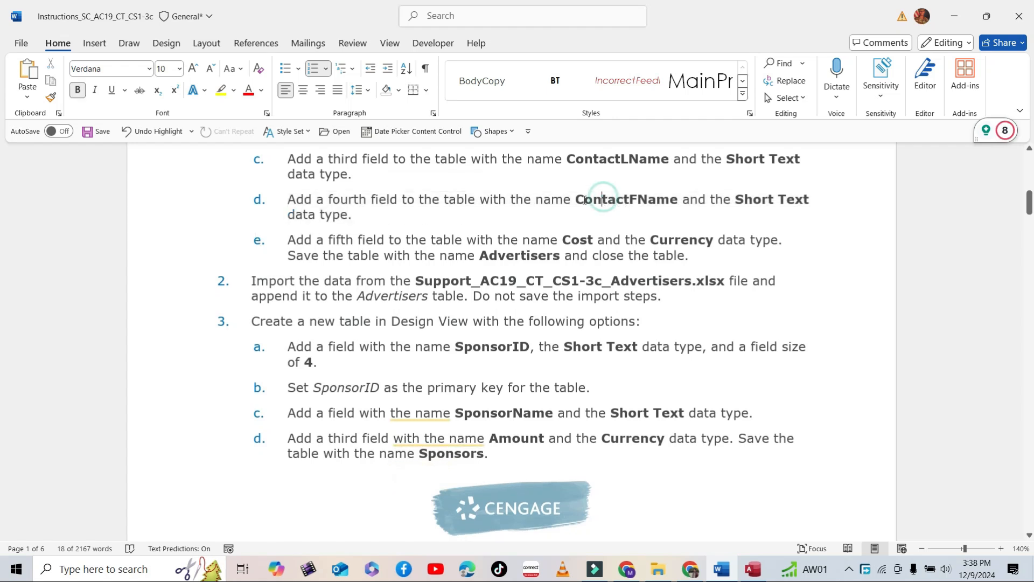
left_click_drag(573, 200, 676, 199)
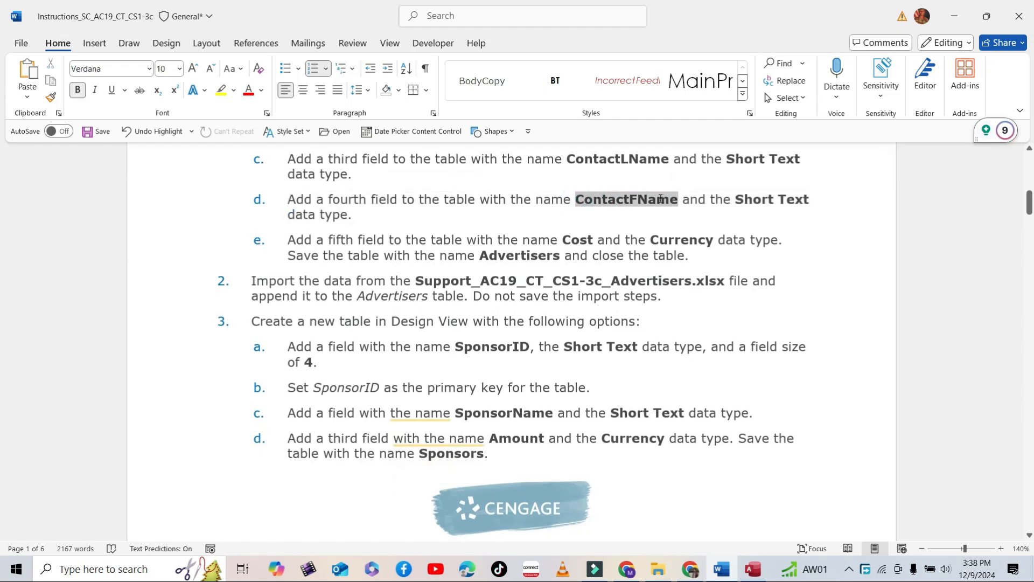
right_click(660, 198)
left_click(687, 236)
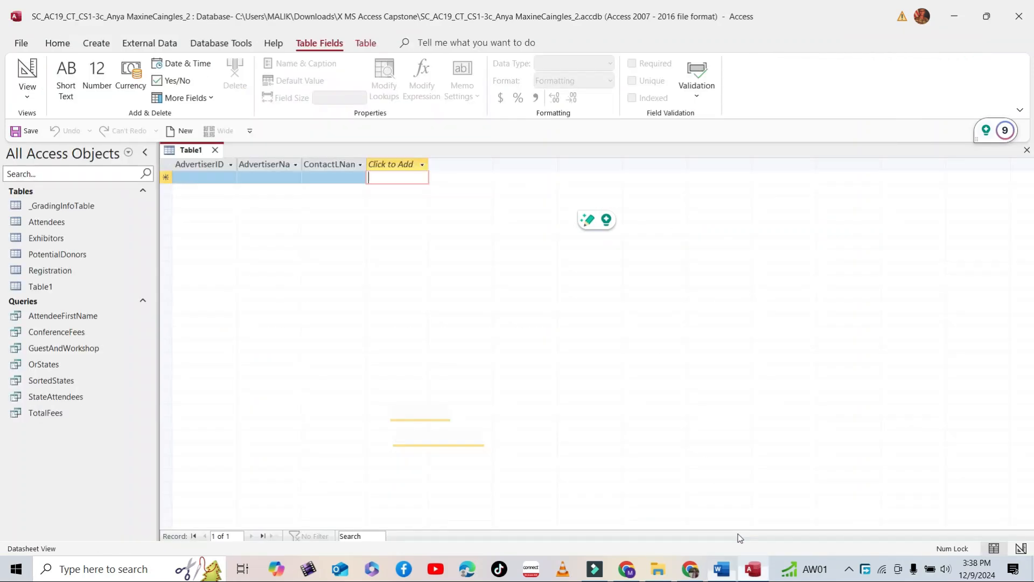
left_click(753, 569)
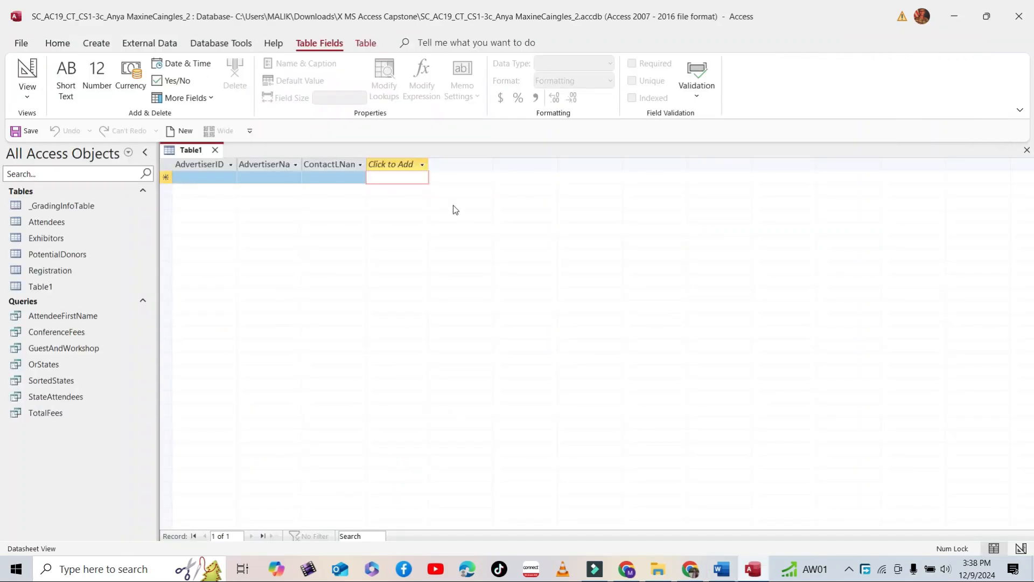
Add a fourth field with the Short Text data type and name it ContactFName using the copied text.
left_click(427, 164)
left_click(429, 179)
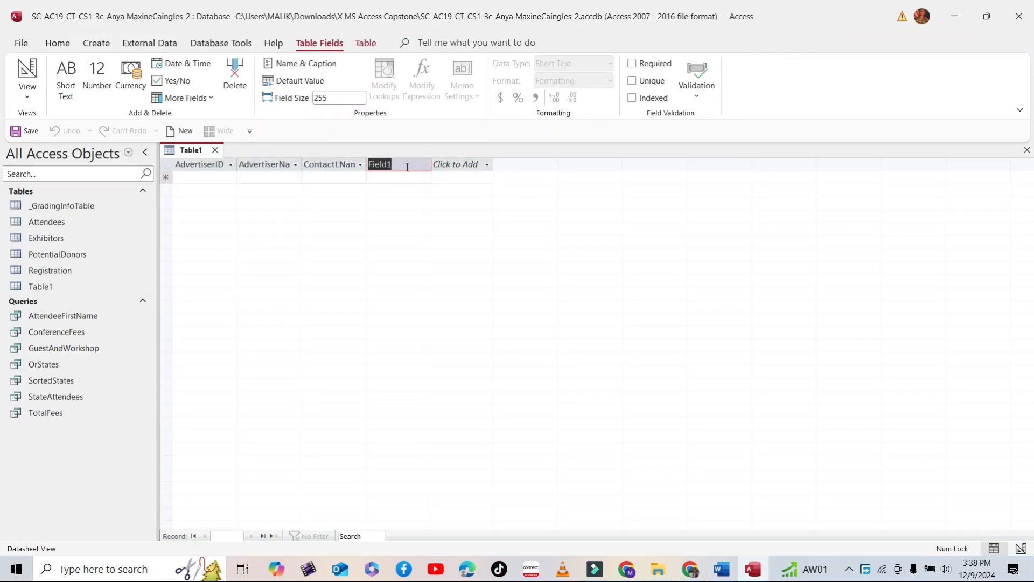
key("ctrl+v")
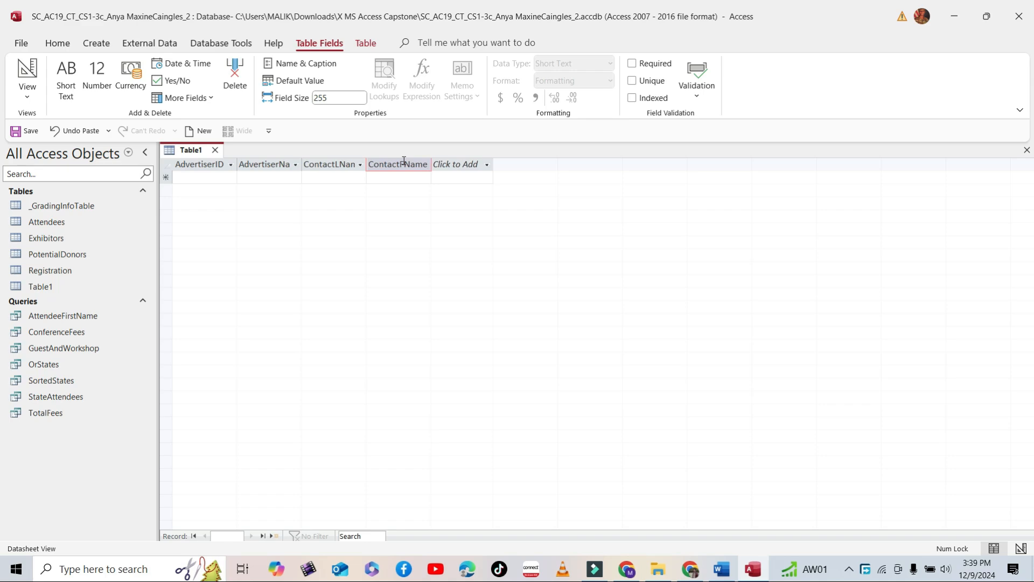
key("Tab")
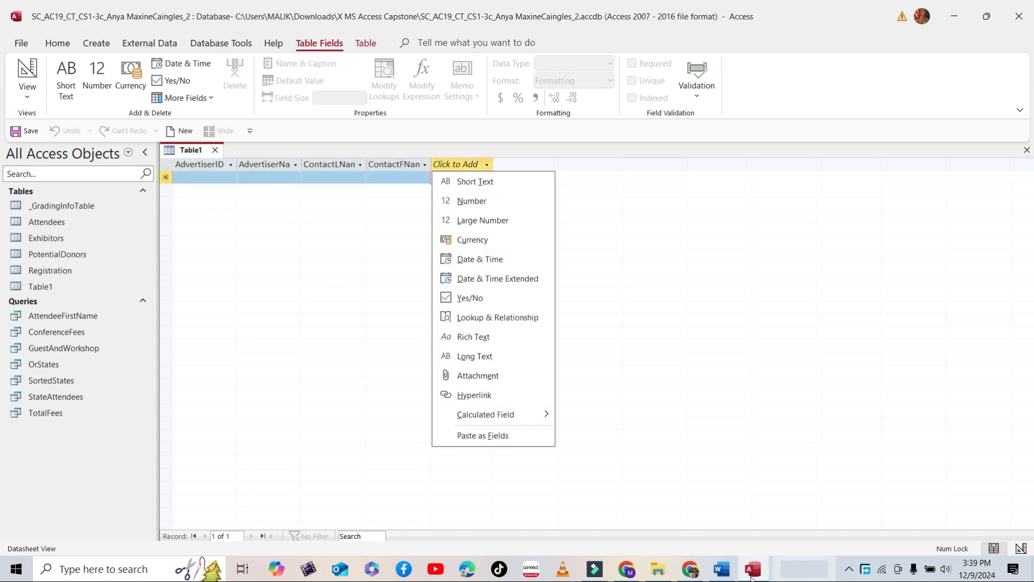
Read step 1e in the Word instructions, copy the field name Cost from it, and return to Access.
left_click(722, 569)
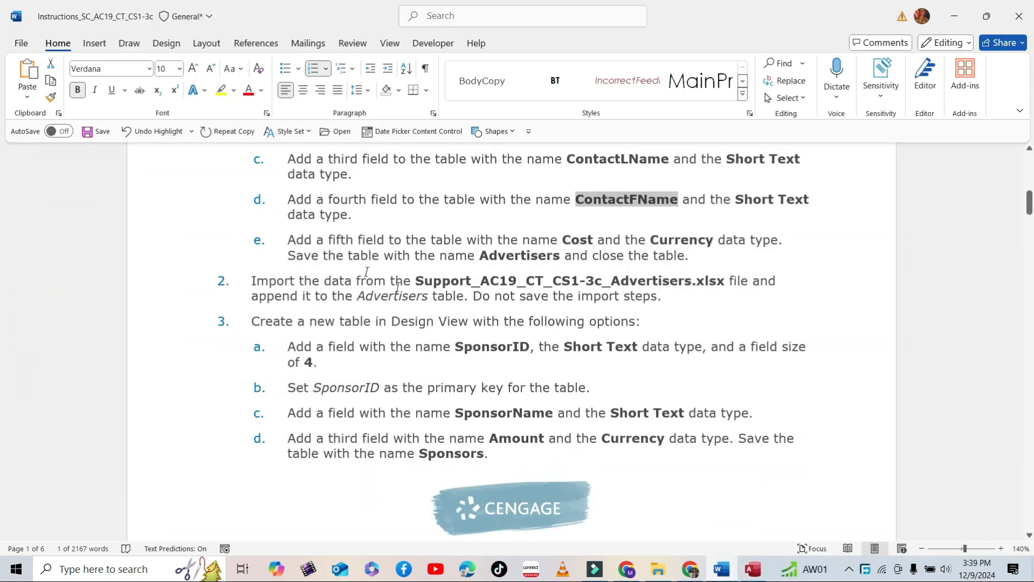
left_click_drag(289, 240, 713, 259)
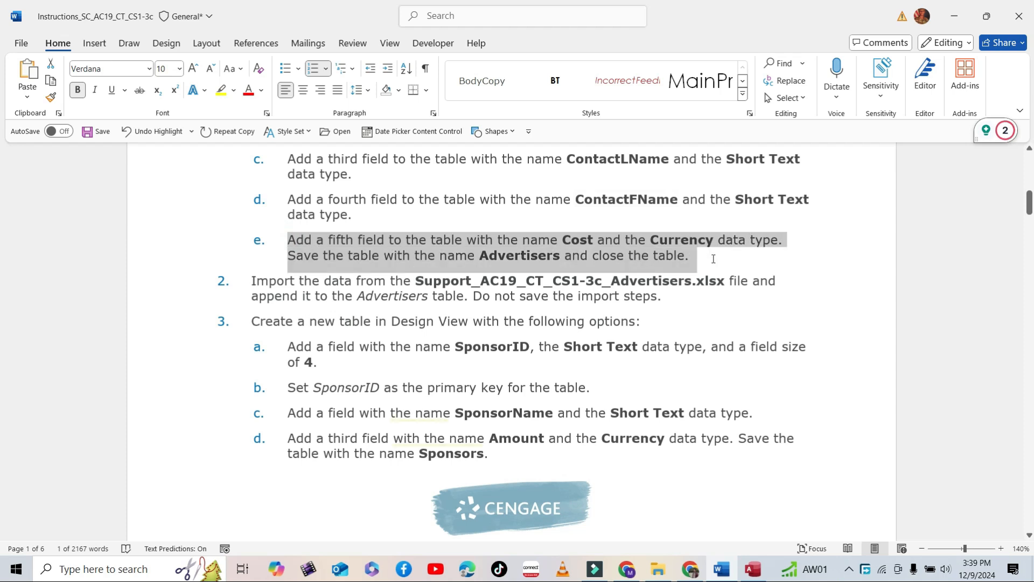
scroll(539, 237, "down", 1)
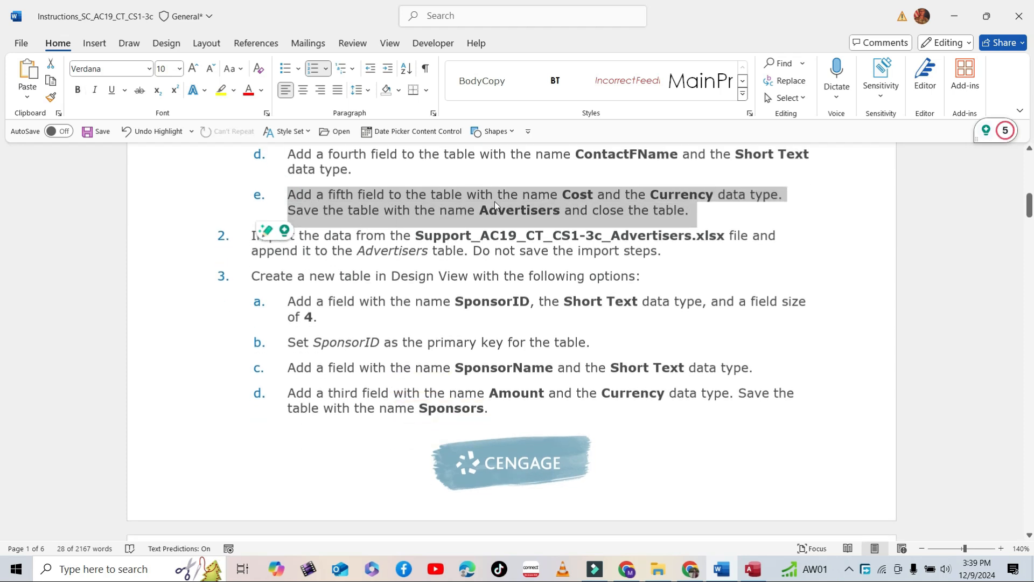
double_click(575, 194)
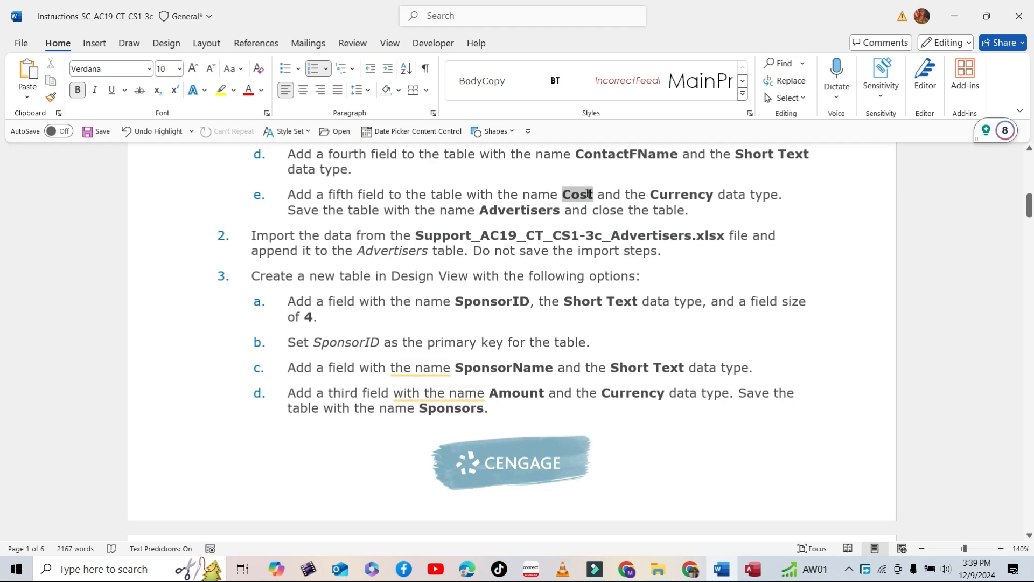
right_click(589, 194)
left_click(625, 238)
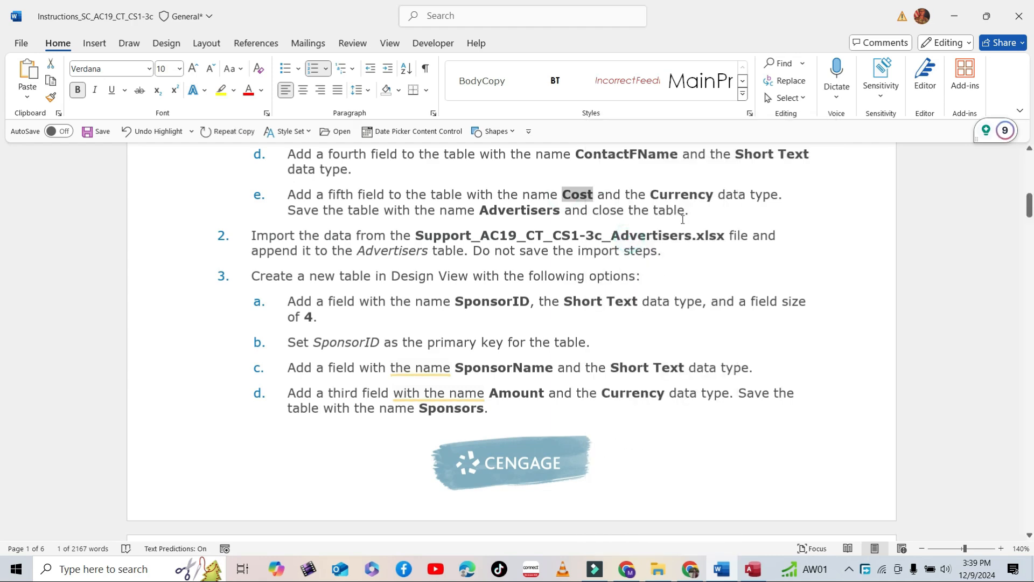
left_click(753, 569)
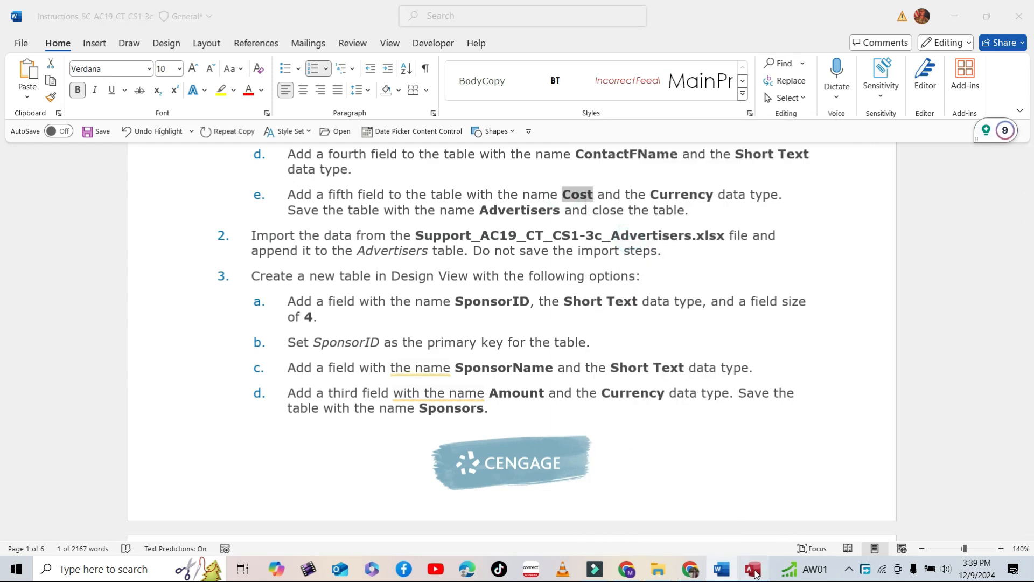
Add a fifth field with the Currency data type and name it Cost using the copied text.
left_click(487, 165)
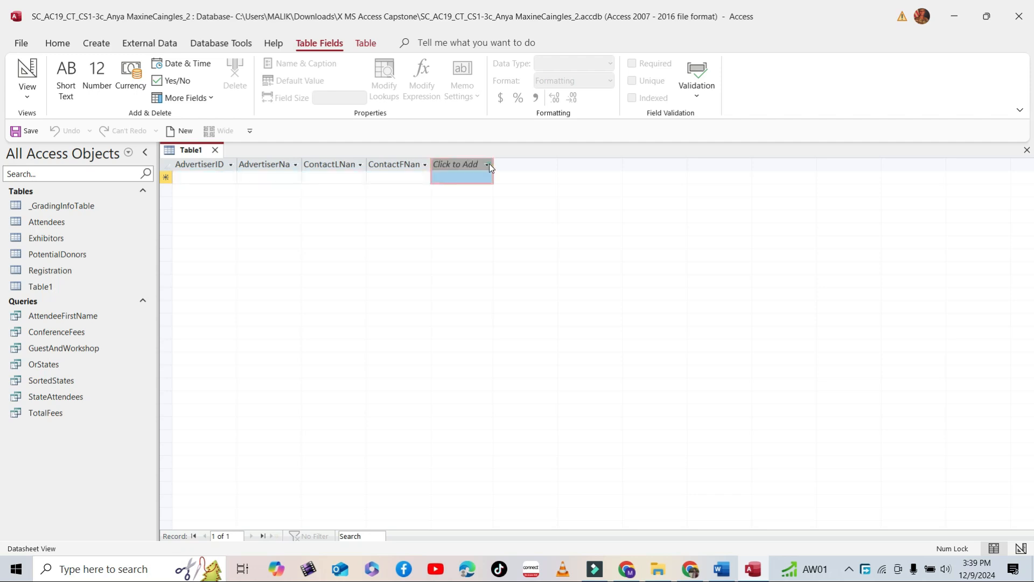
left_click(480, 245)
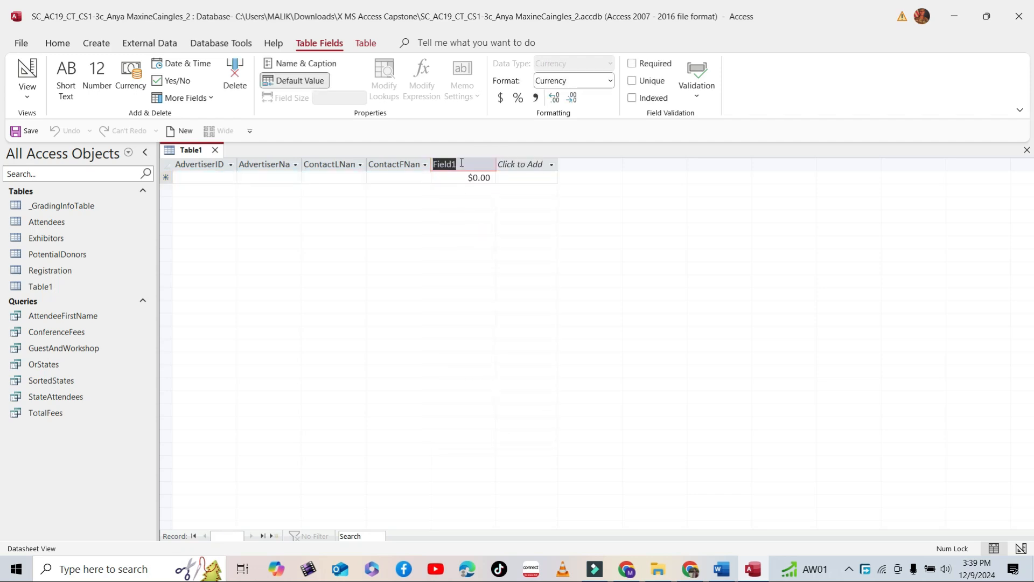
key("ctrl+v")
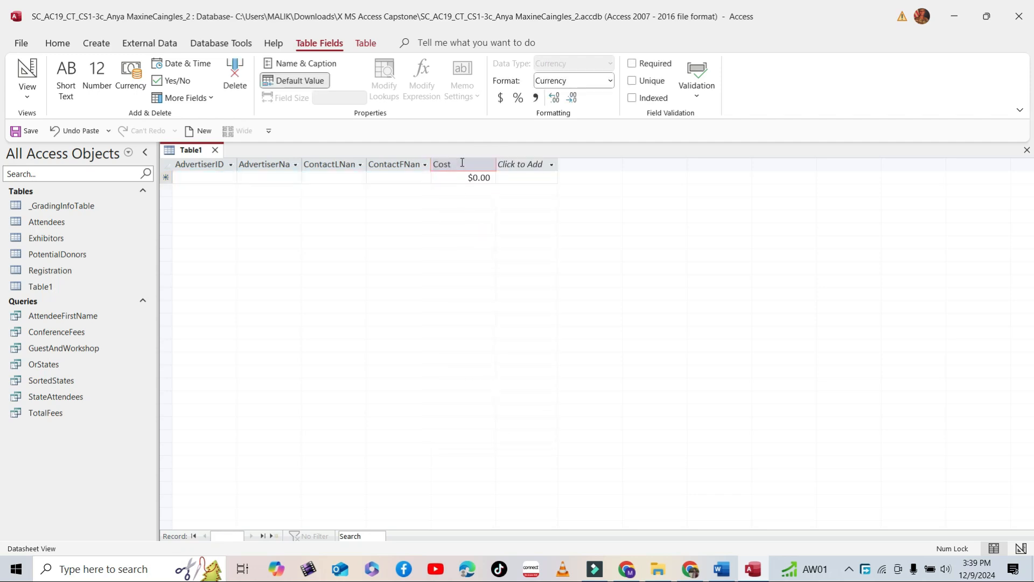
key("Return")
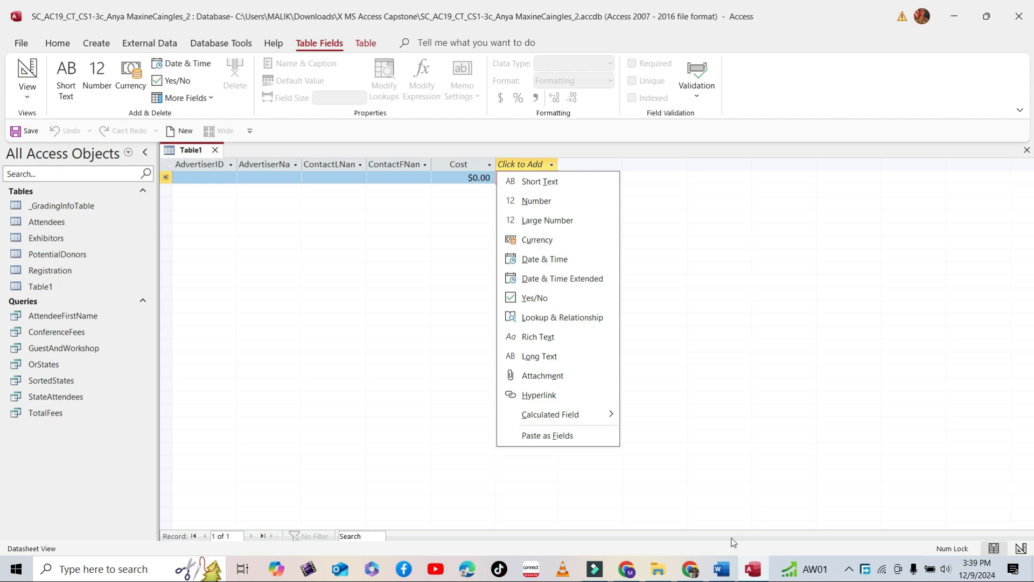
Copy the table name Advertisers from step 1e of the Word instructions and return to Access.
left_click(711, 560)
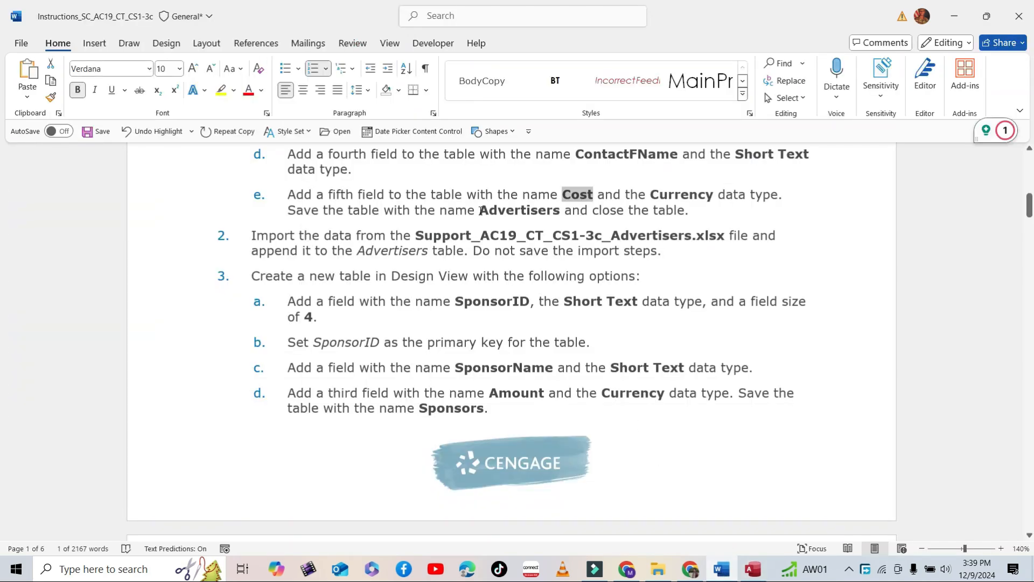
left_click_drag(480, 209, 542, 216)
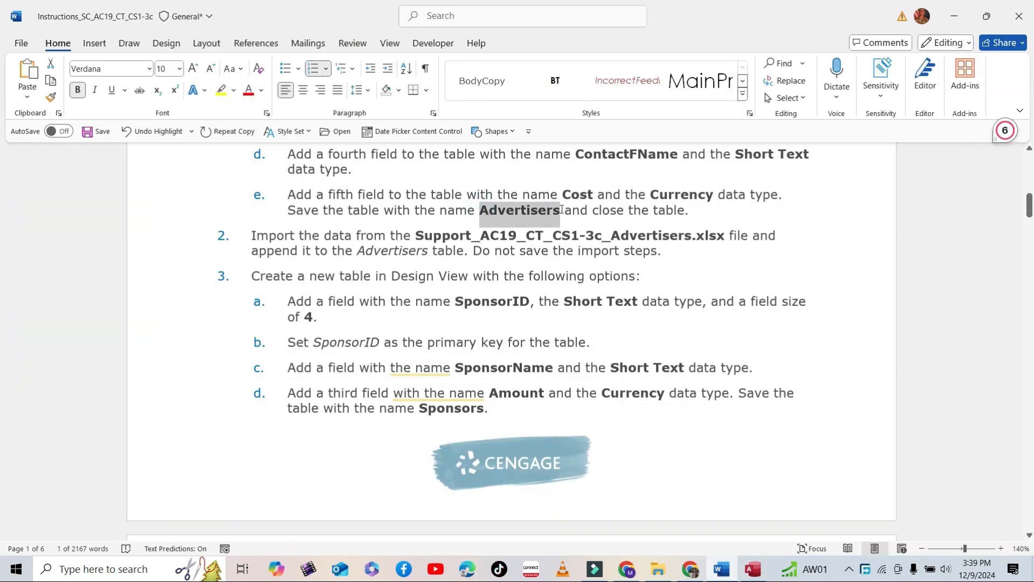
right_click(541, 216)
left_click(588, 240)
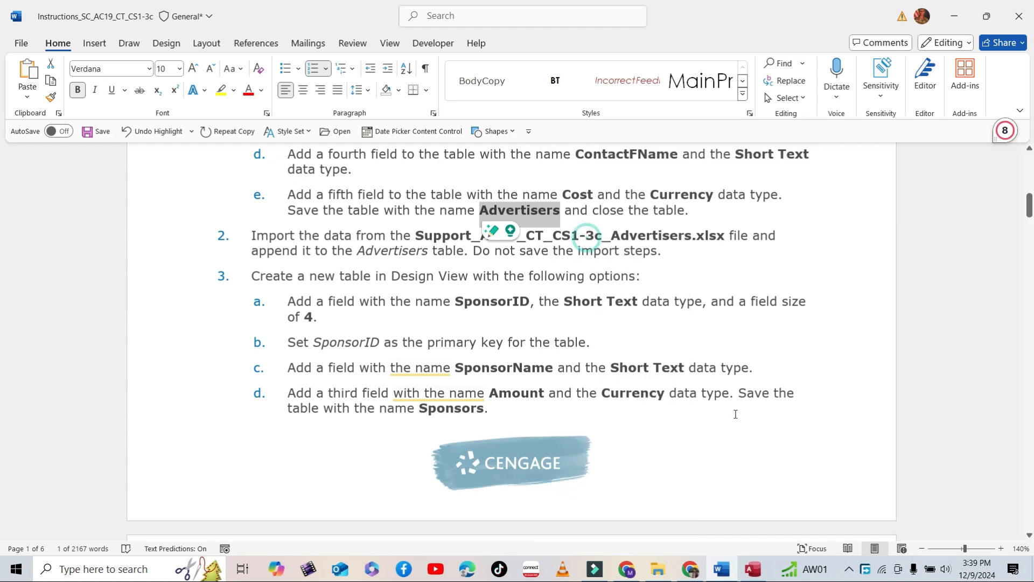
left_click(754, 569)
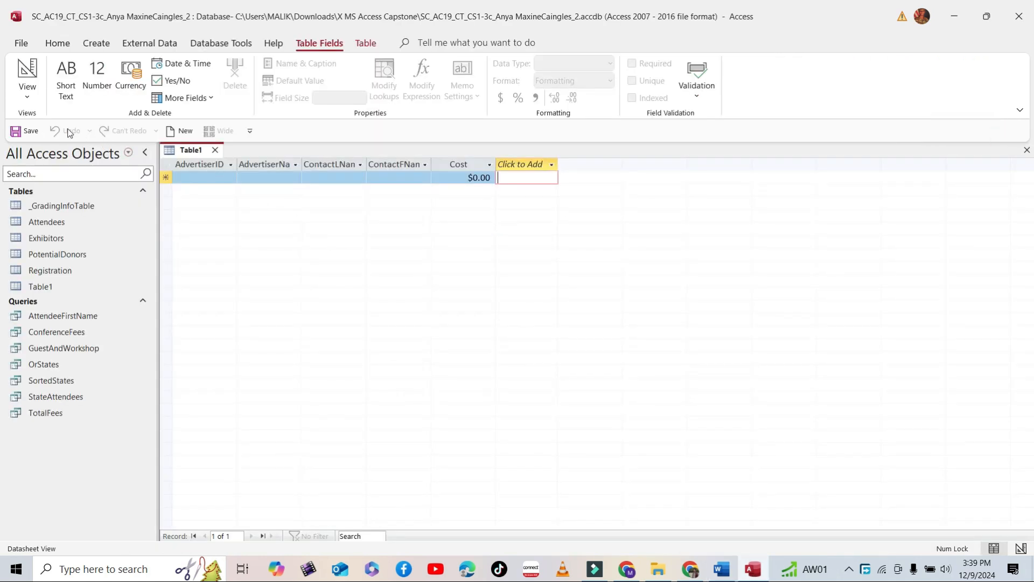
Save the new table under the copied name Advertisers.
left_click(24, 131)
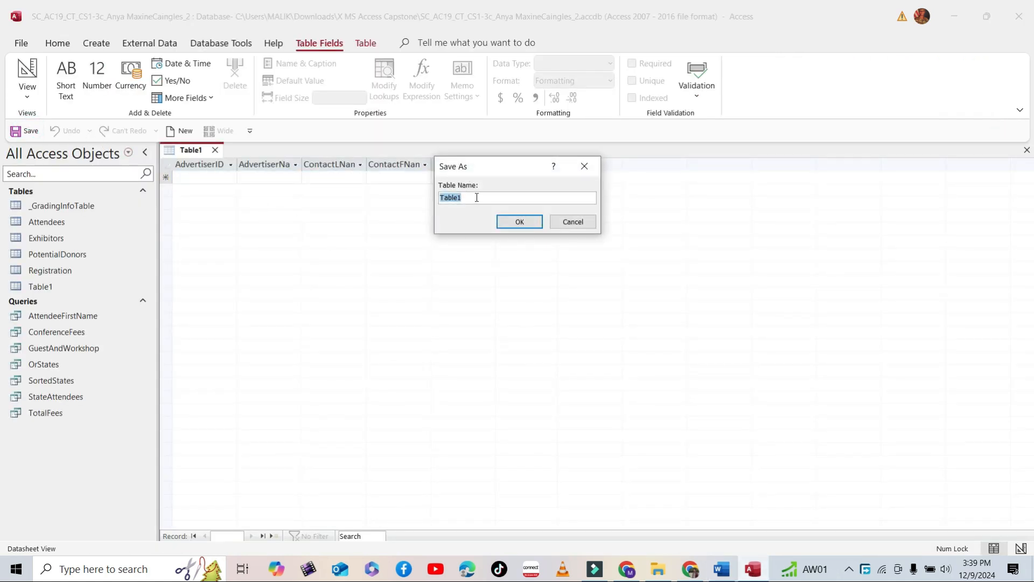
key("ctrl+v")
left_click(519, 221)
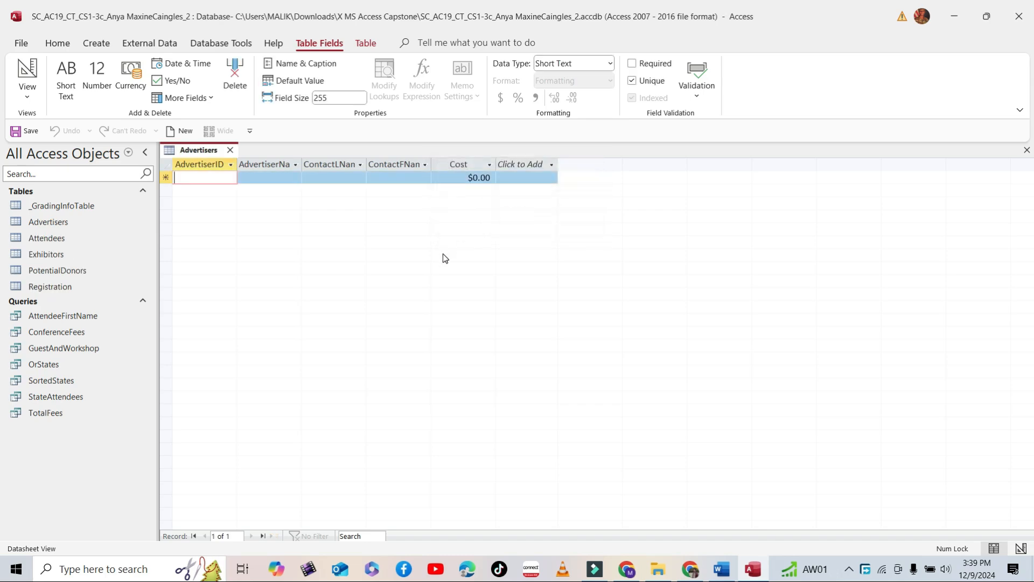
Switch to the Word instructions and highlight step 2, about importing Support_AC19_CT_CS1-3c_Advertisers.xlsx, in yellow.
left_click(722, 570)
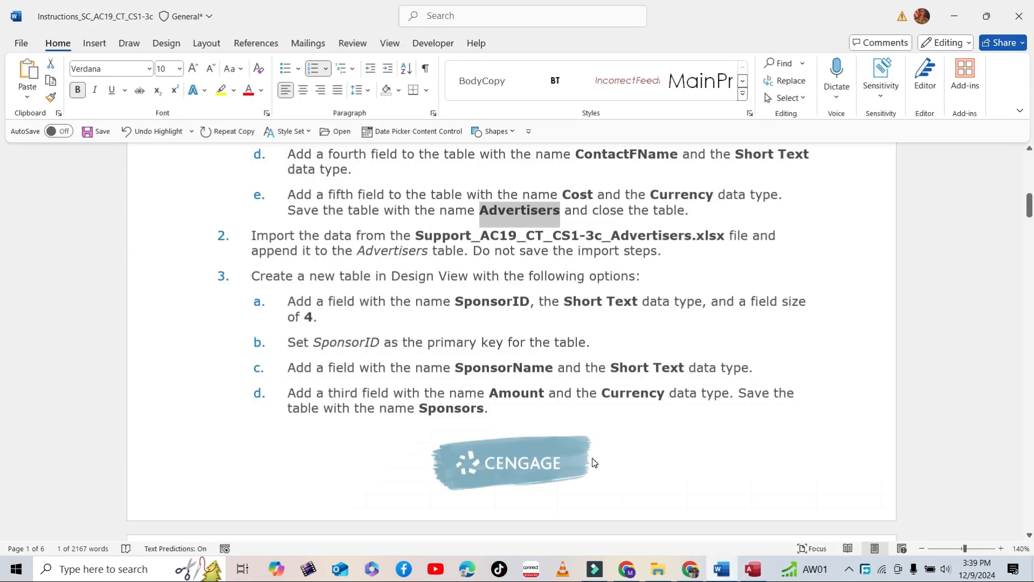
left_click_drag(251, 232, 679, 268)
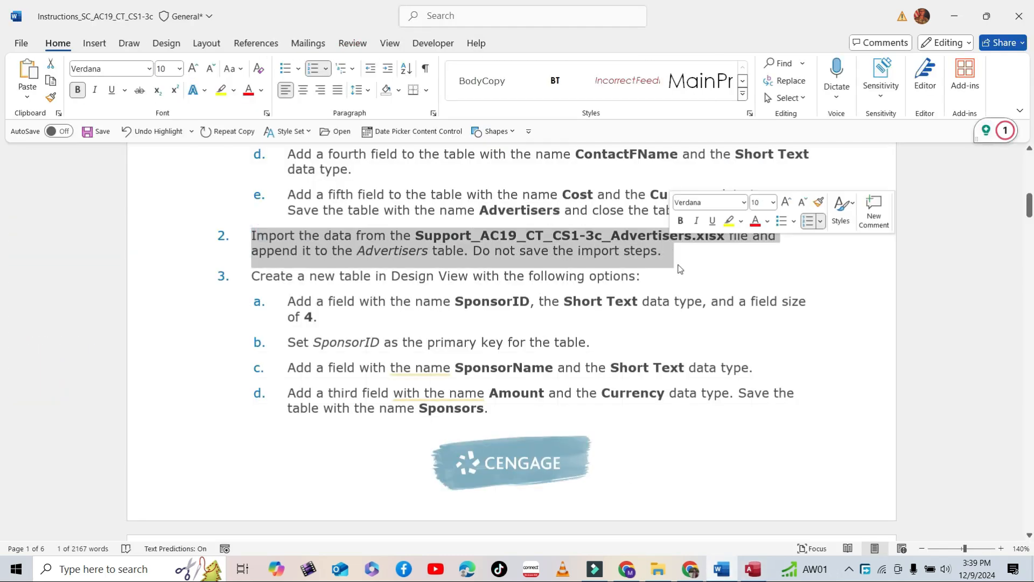
left_click(729, 221)
scroll(395, 342, "up", 2)
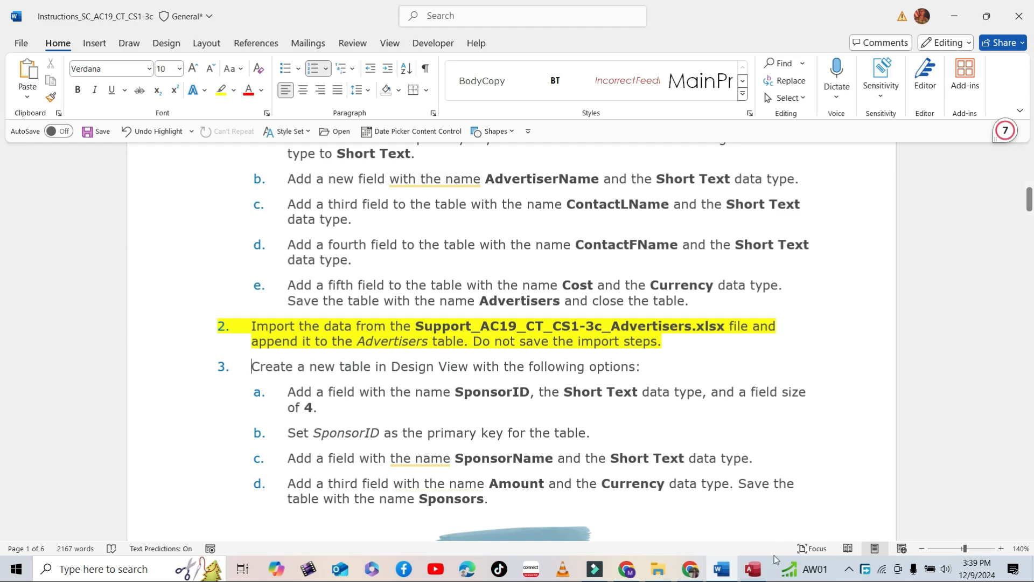
Recheck the end of step 1e in the Word instructions, return to Access, and close the Advertisers table.
left_click(753, 569)
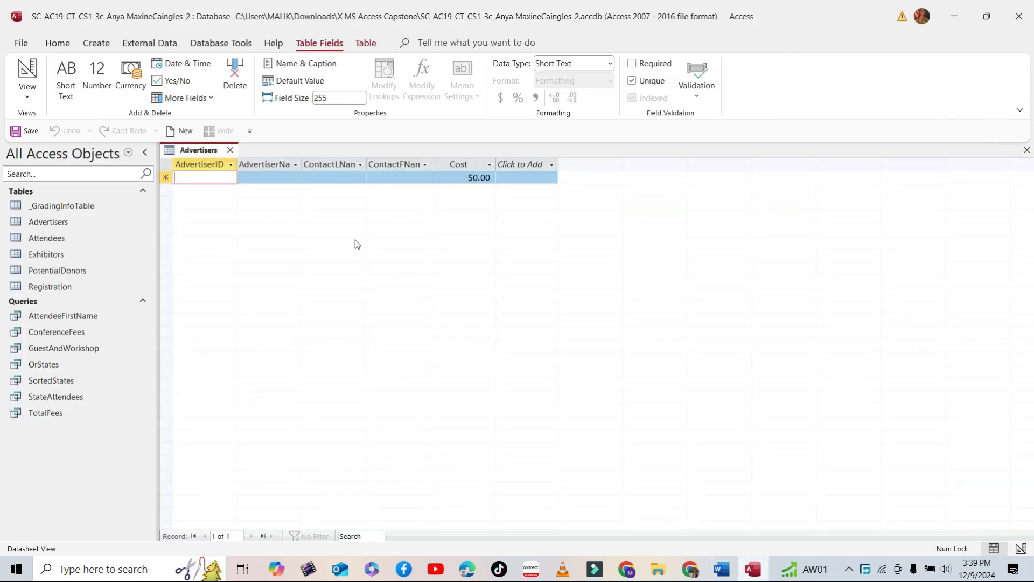
left_click(722, 569)
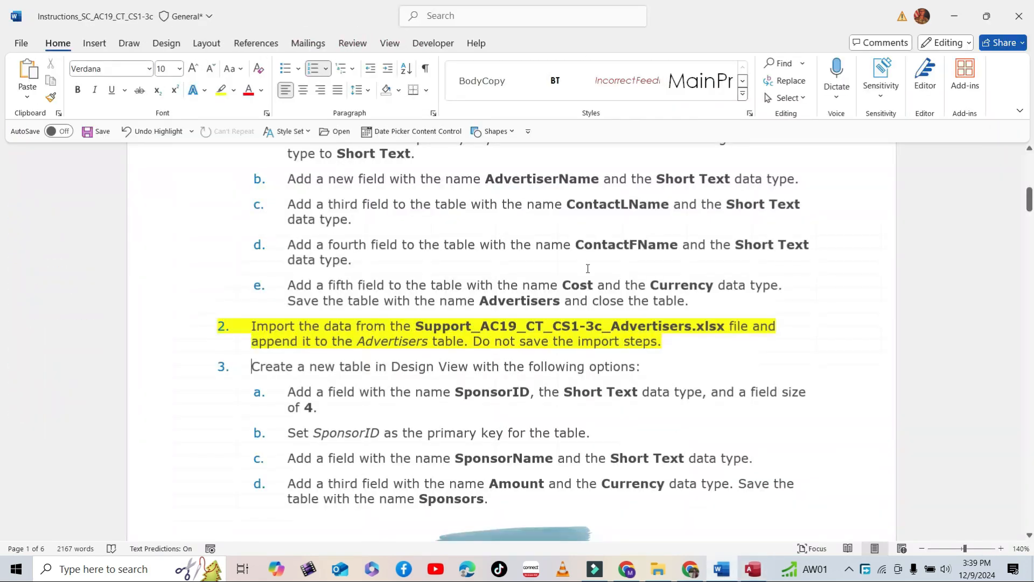
left_click(753, 569)
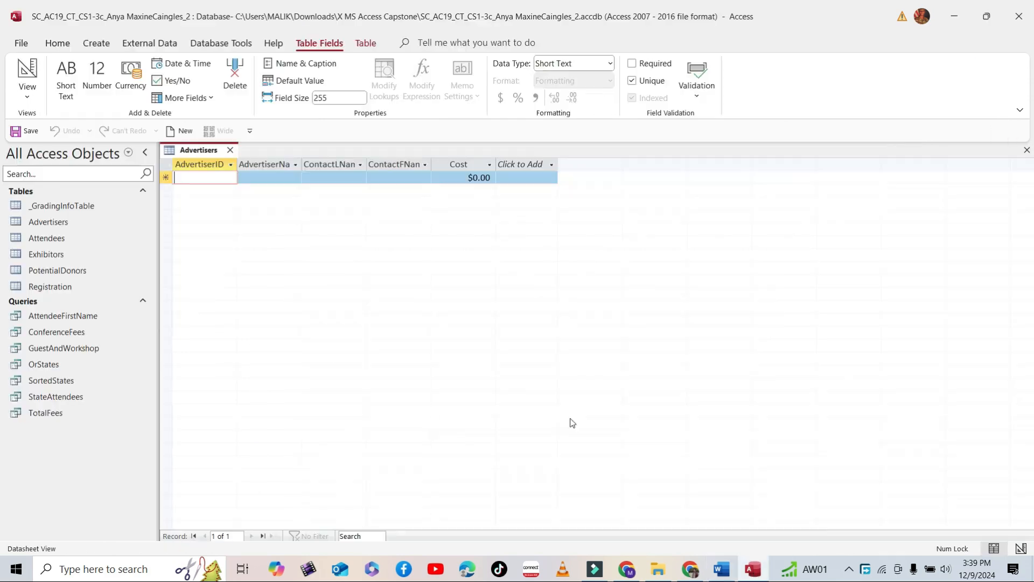
left_click(231, 150)
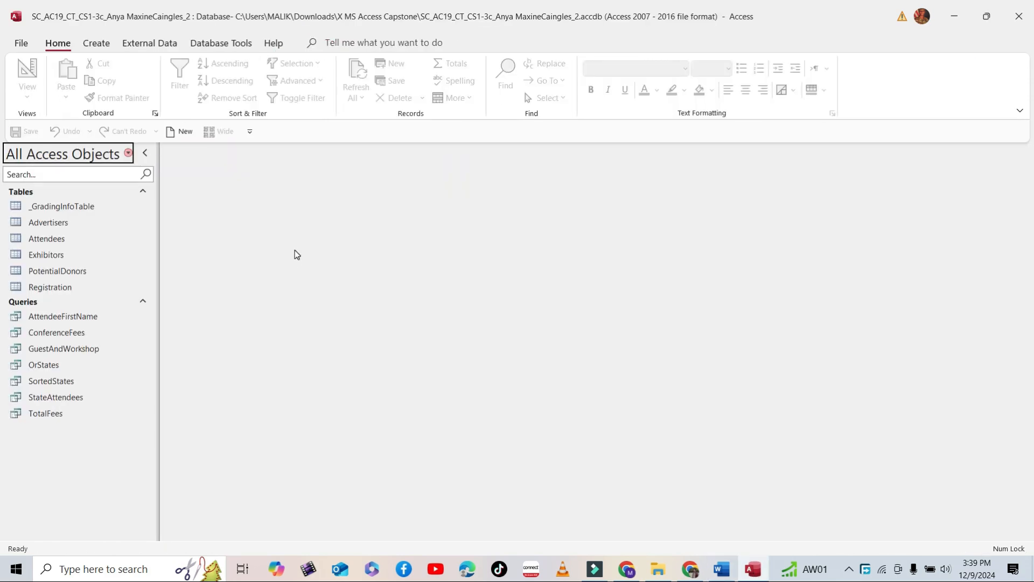
Start an Excel import and choose Support_AC19_CT_CS1-3c_Advertisers from the X MS Access Capstone folder as the source file.
left_click(150, 43)
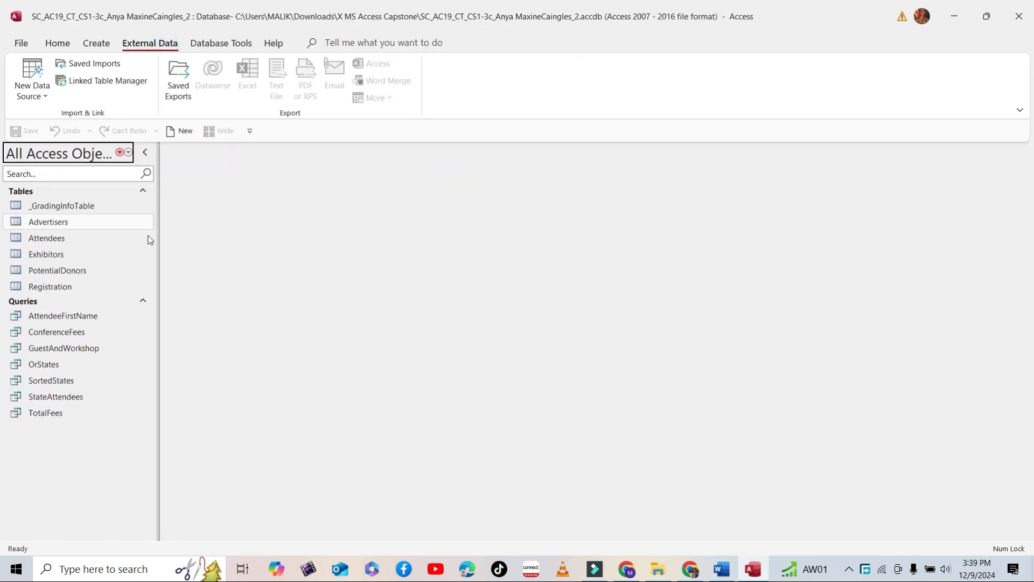
left_click(42, 98)
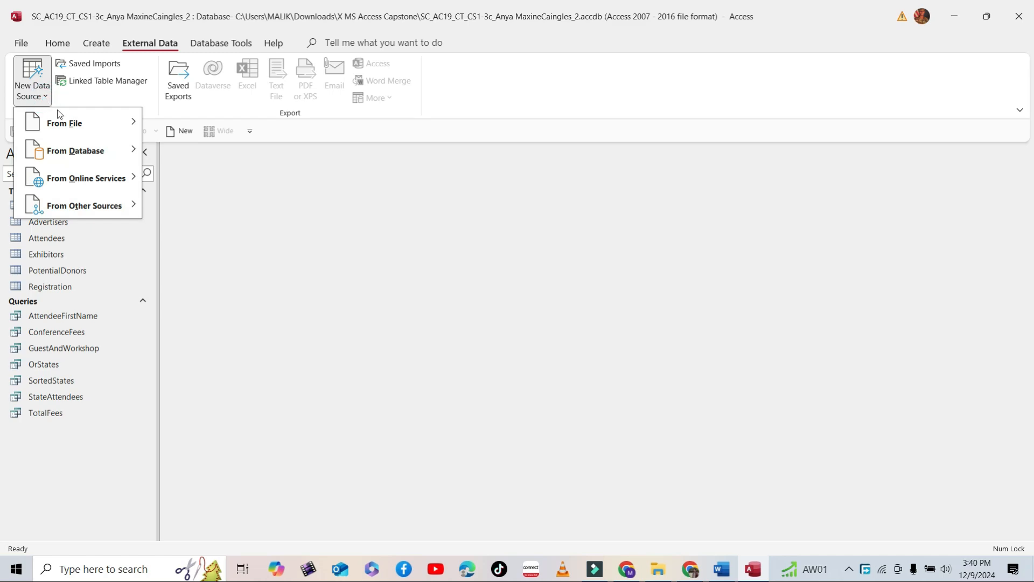
mouse_move(123, 124)
left_click(164, 122)
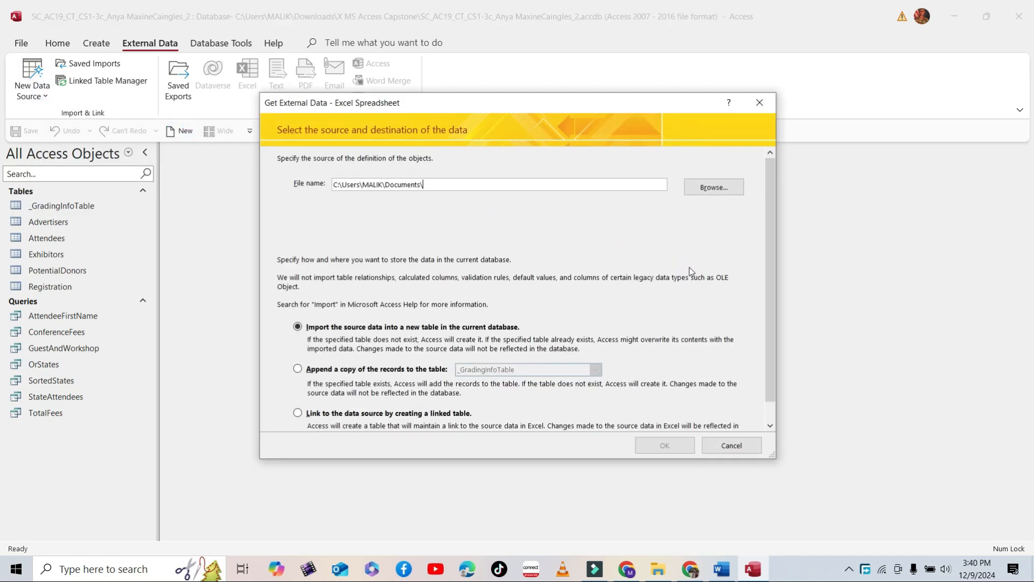
left_click(715, 189)
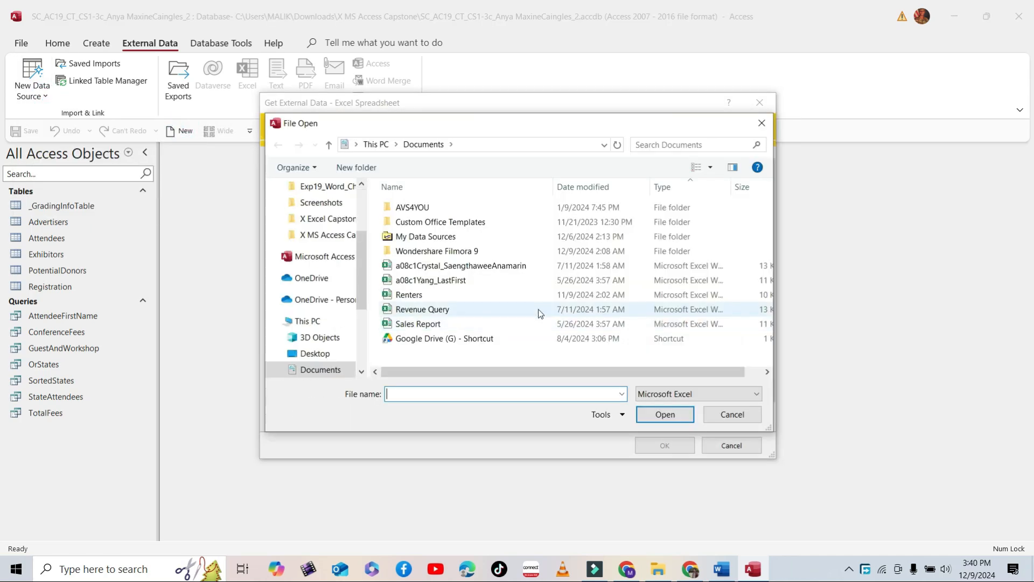
left_click(323, 235)
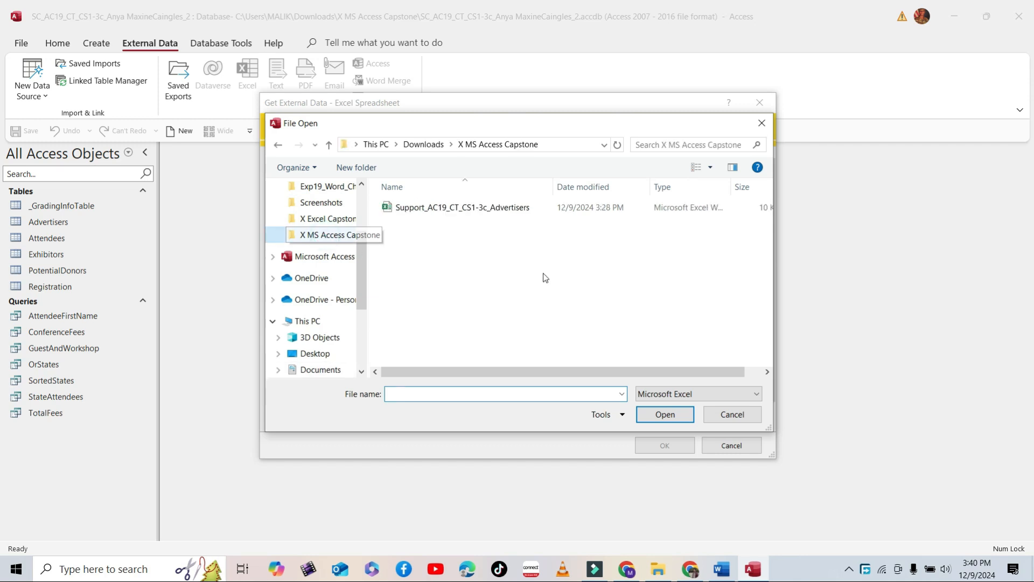
left_click(485, 208)
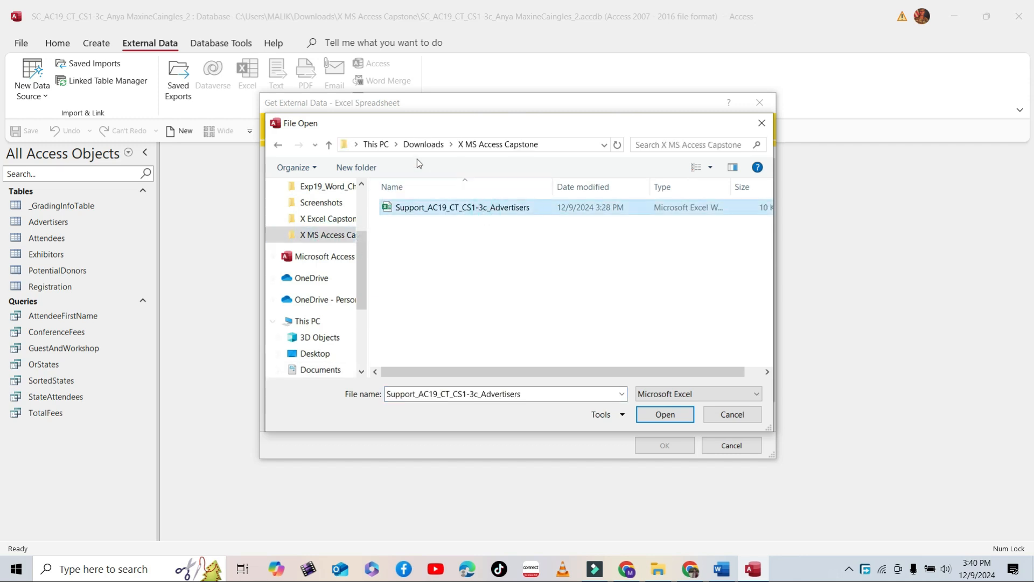
left_click(668, 416)
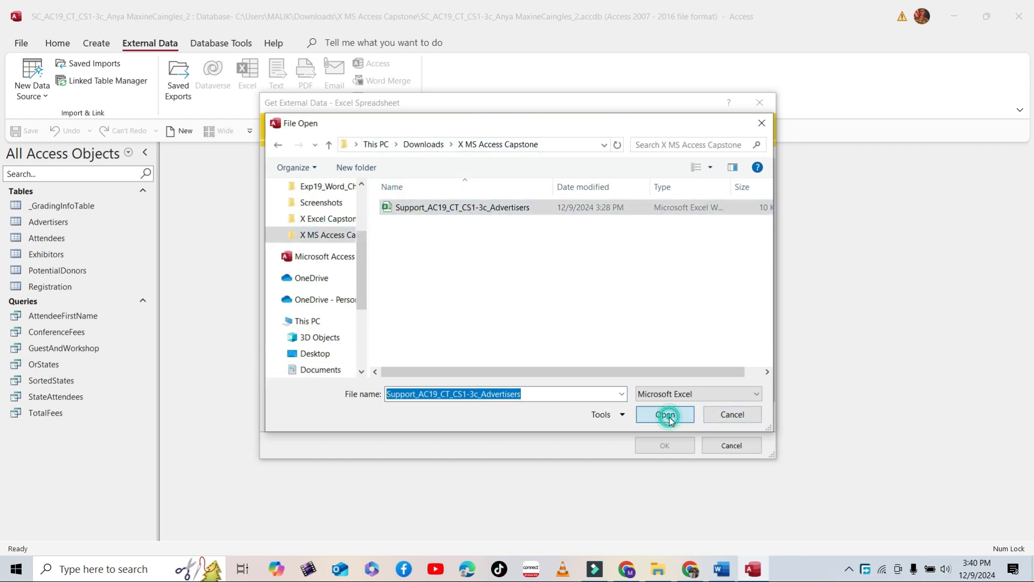
Set the import to append a copy of the records to the Advertisers table, checking this against step 2 of the Word instructions.
left_click(305, 368)
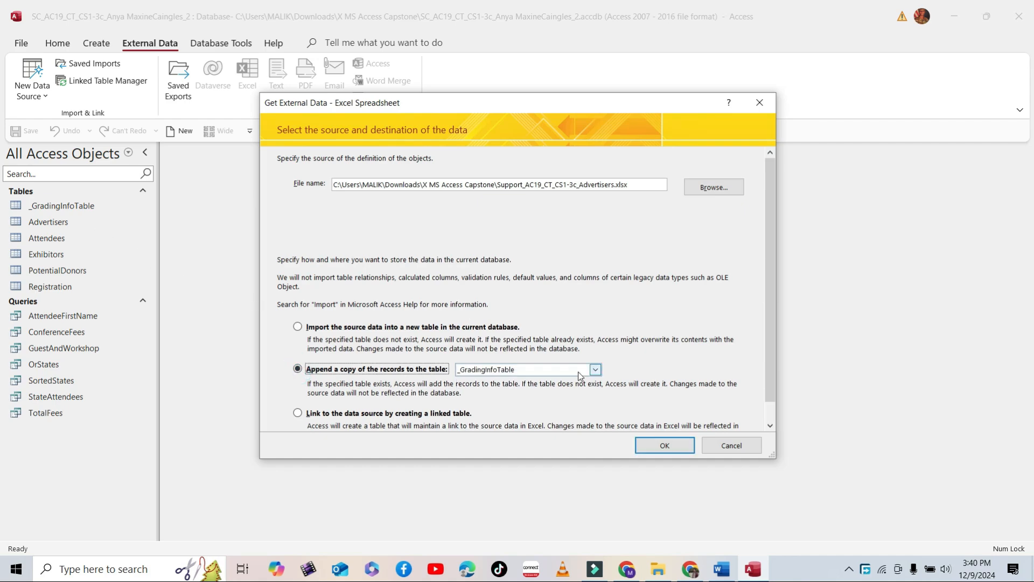
left_click(595, 370)
left_click(488, 388)
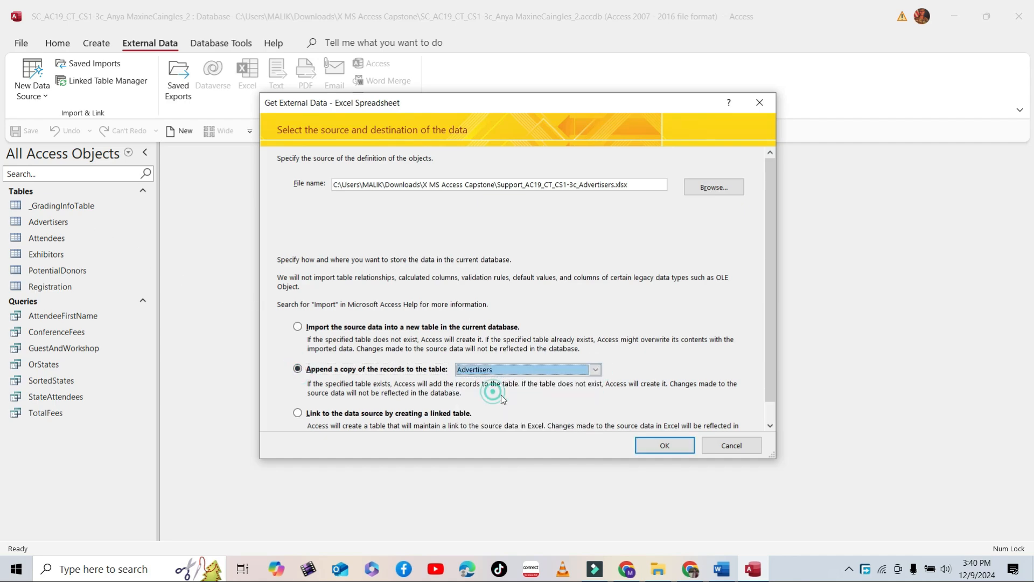
left_click(722, 569)
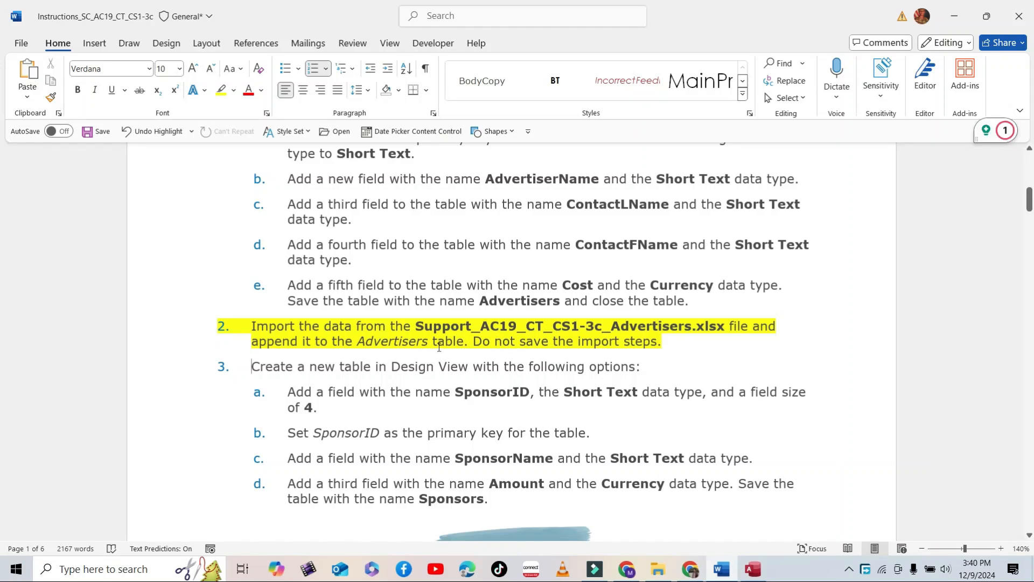
key("alt+Tab")
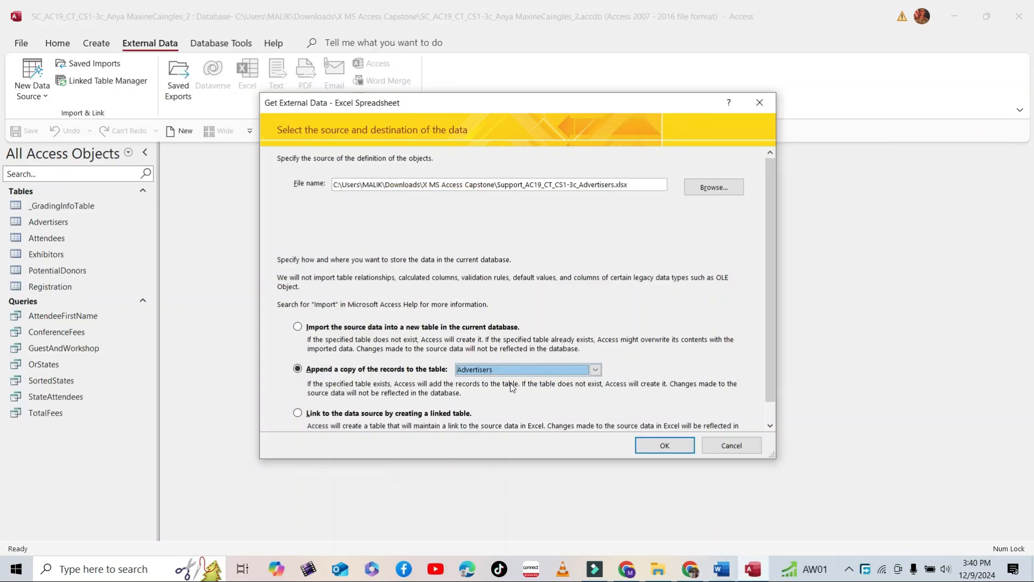
Run the import of Sheet1 through the wizard into the Advertisers table and finish without saving the import steps.
left_click(664, 445)
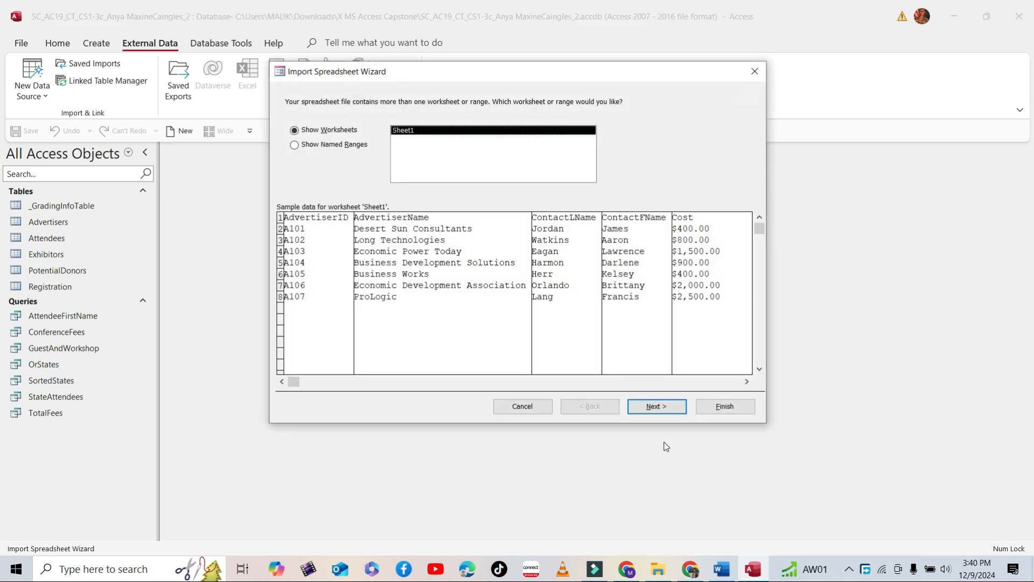
left_click(670, 413)
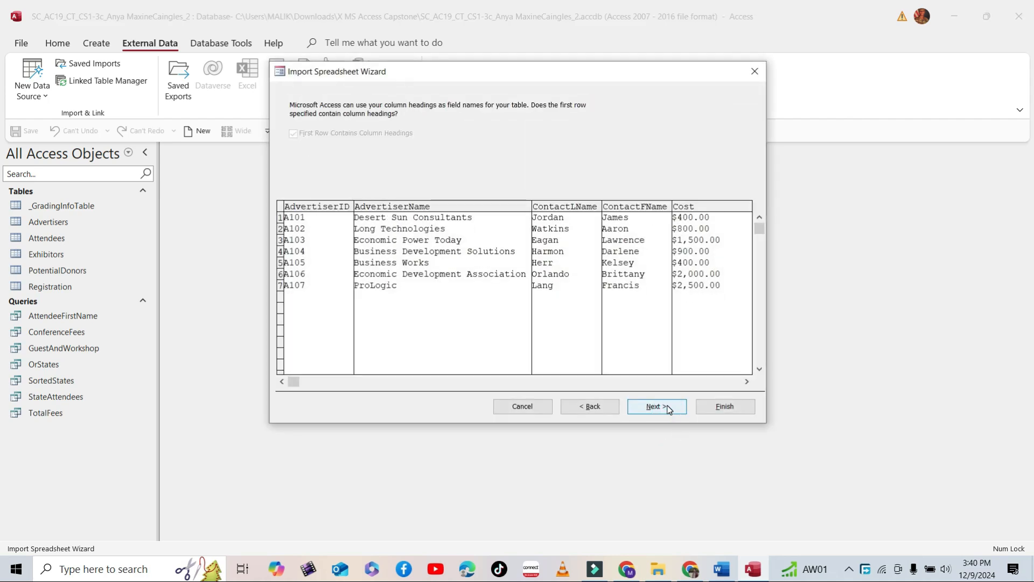
left_click(668, 408)
left_click(720, 406)
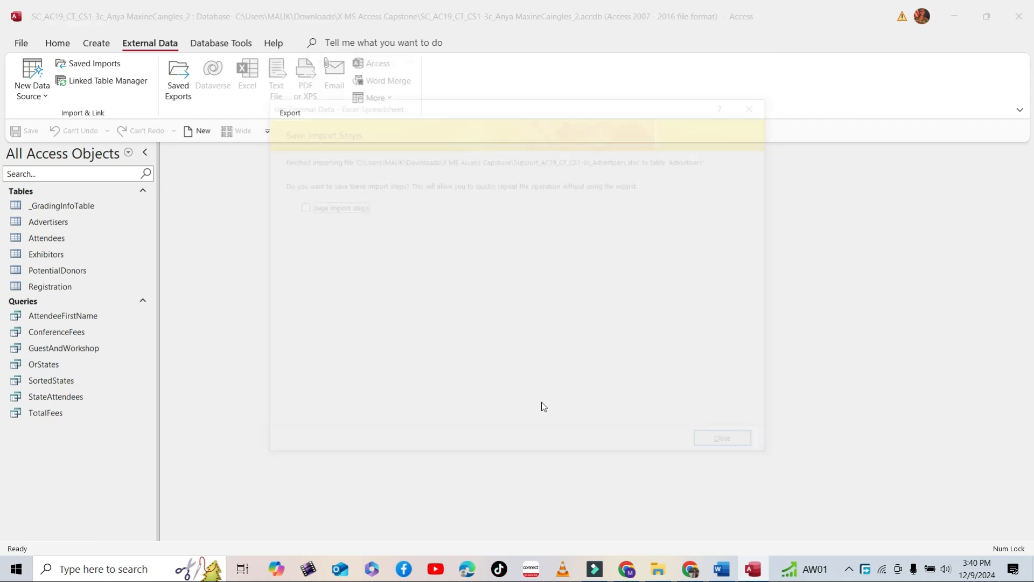
left_click(717, 439)
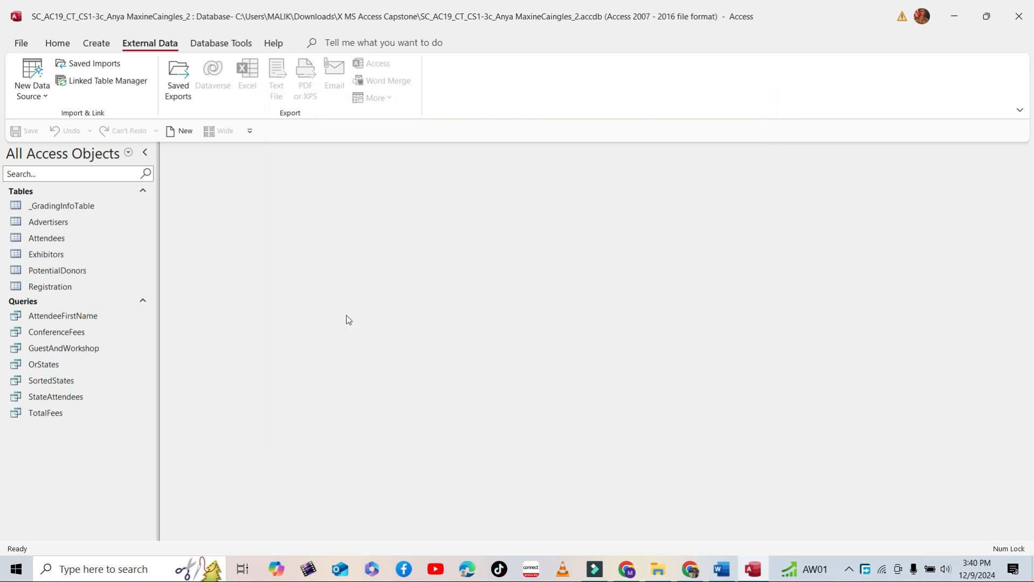
Open the Advertisers table to check the imported records, compare with the Word instructions, and close the table.
double_click(69, 222)
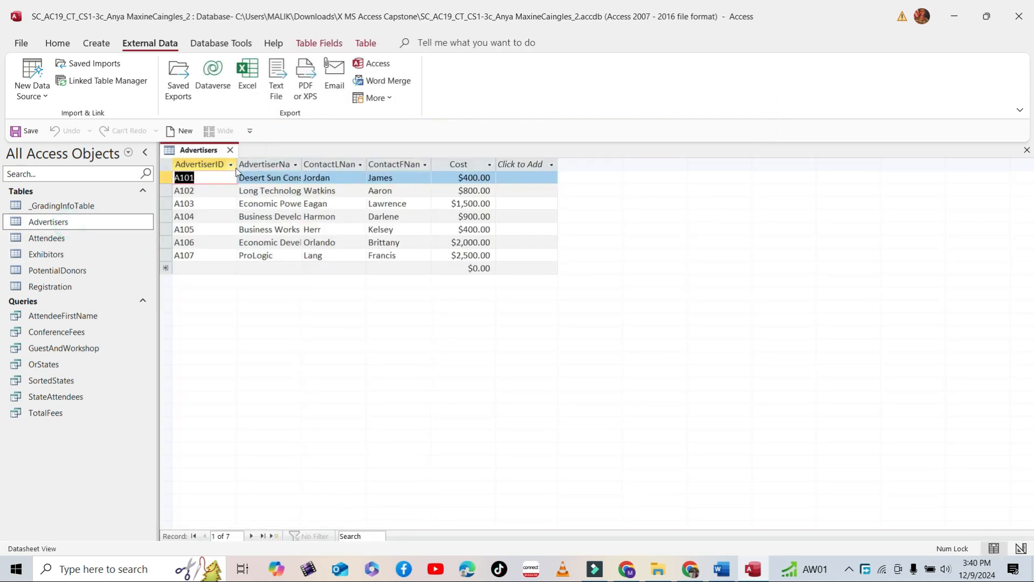
left_click(722, 569)
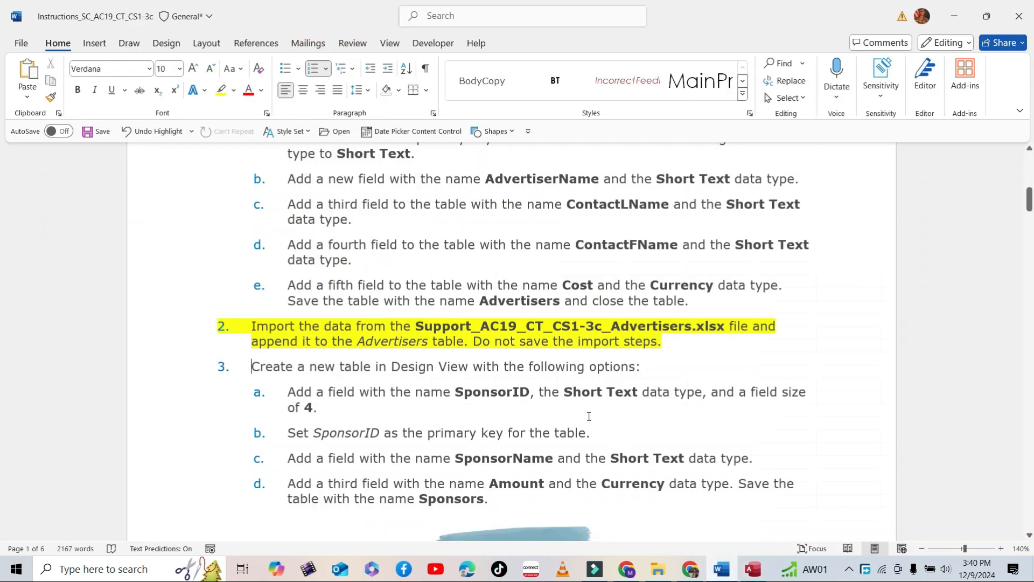
scroll(396, 366, "down", 1)
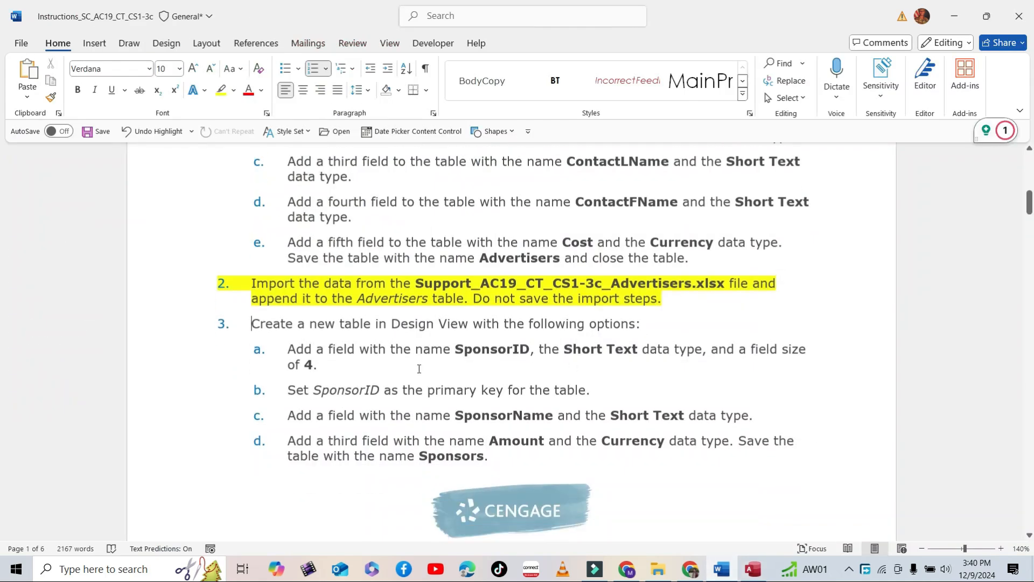
left_click(754, 569)
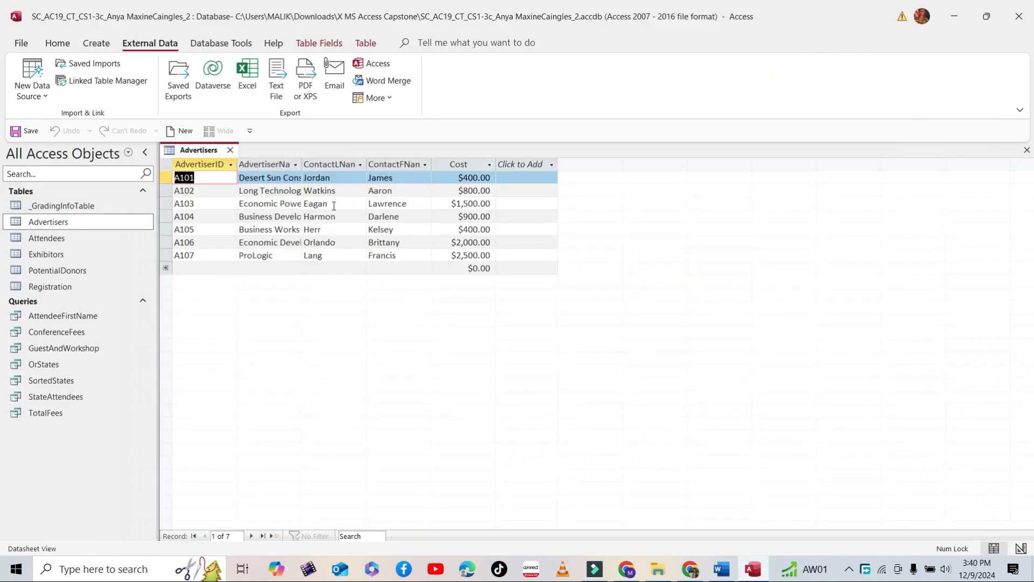
left_click(231, 150)
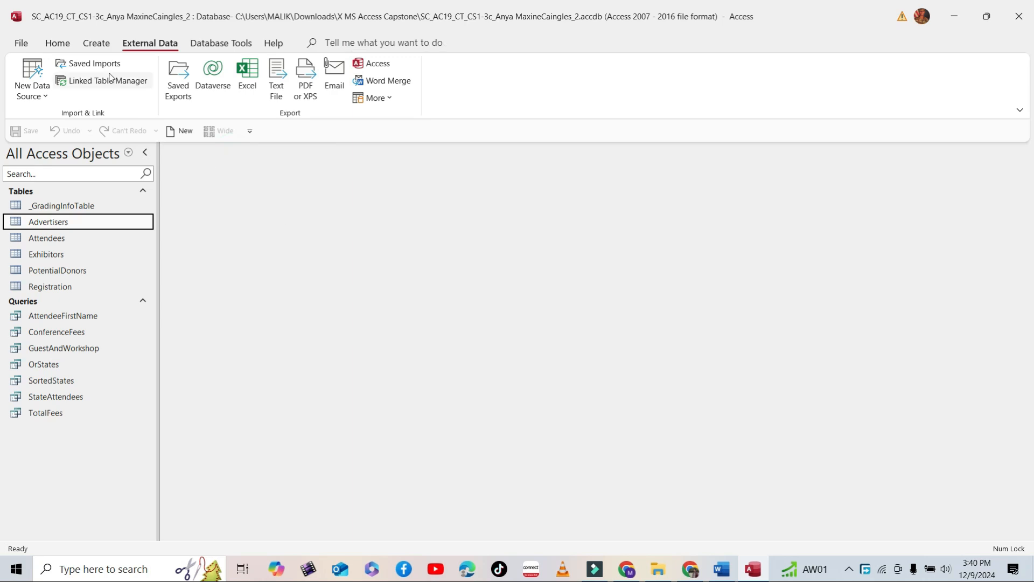
left_click(57, 43)
Switch to the Word instructions and highlight the step 3 sentence about creating a new table in Design View in yellow.
left_click(722, 569)
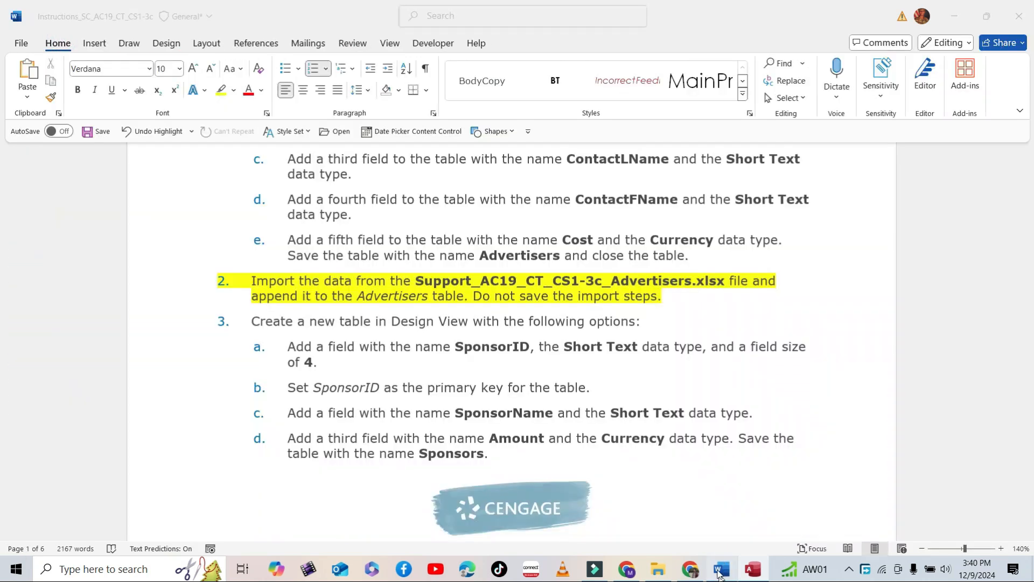
scroll(528, 332, "down", 1)
left_click(254, 274)
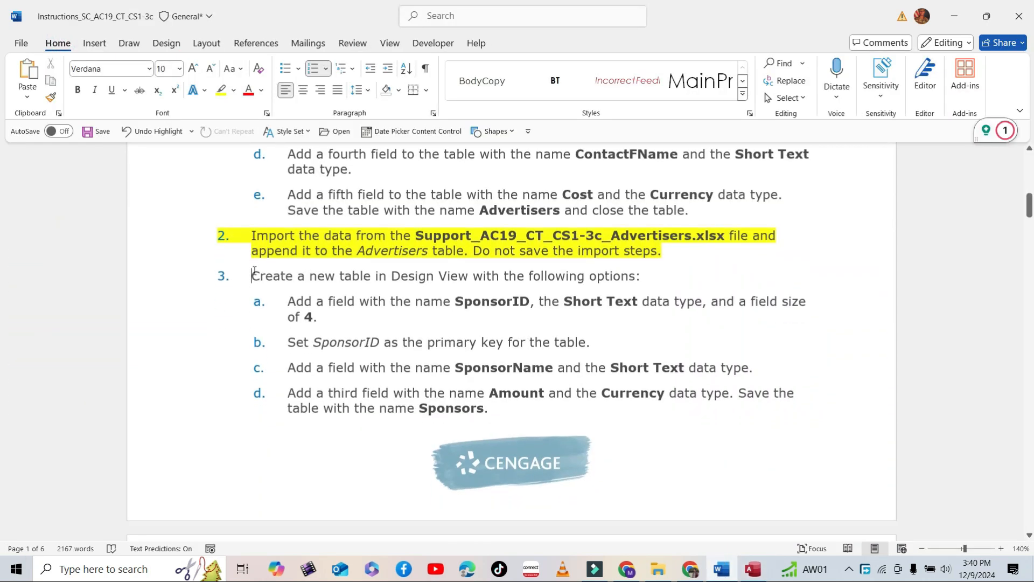
left_click_drag(249, 279, 651, 280)
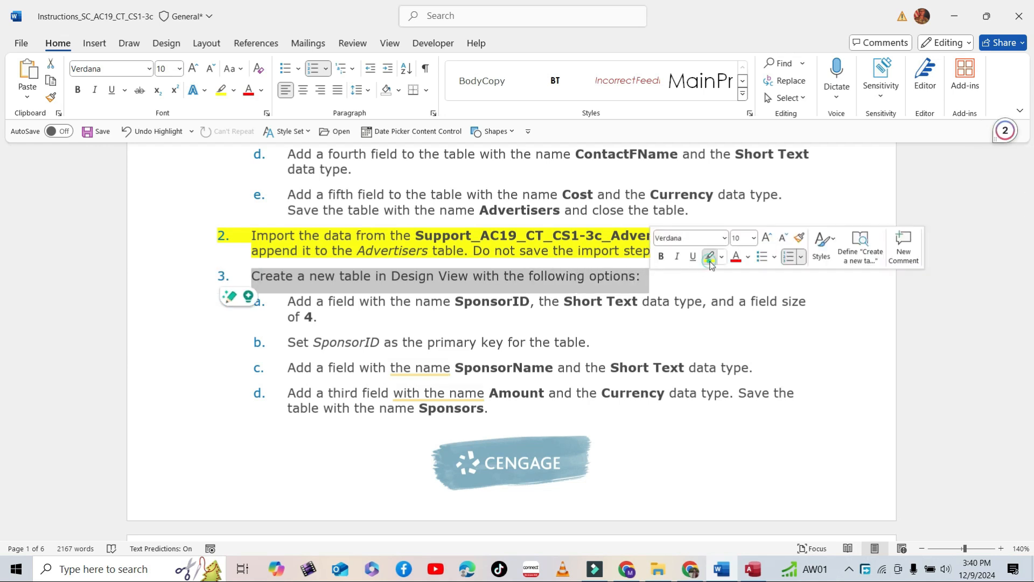
left_click(709, 257)
Remove the yellow highlight from step 2 of the instructions.
left_click_drag(664, 251, 276, 237)
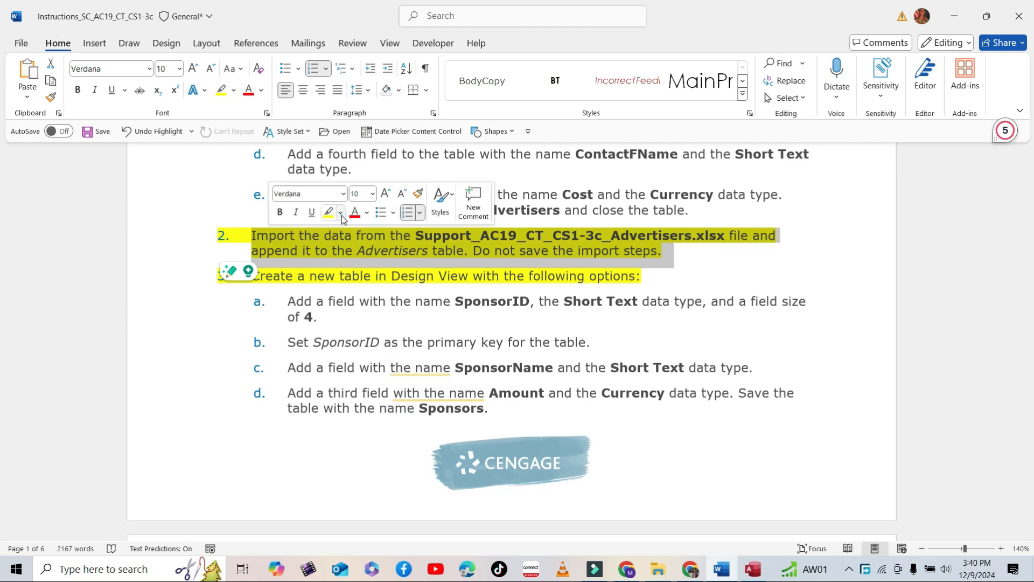
left_click(342, 218)
left_click(335, 321)
left_click(329, 279)
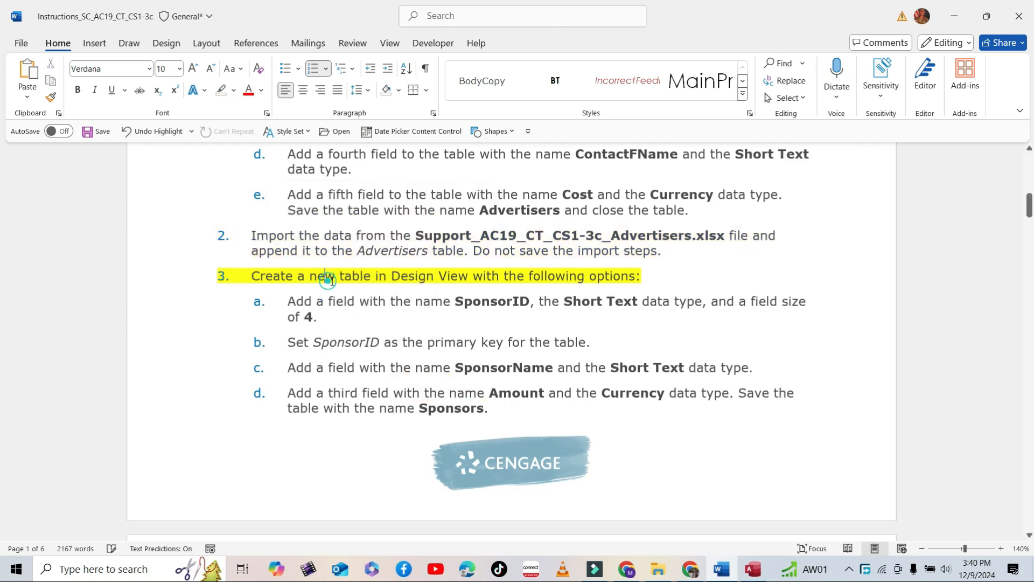
Read through step 3 of the instructions and select step 3a, which describes the SponsorID field.
scroll(328, 280, "down", 3)
scroll(423, 296, "up", 2)
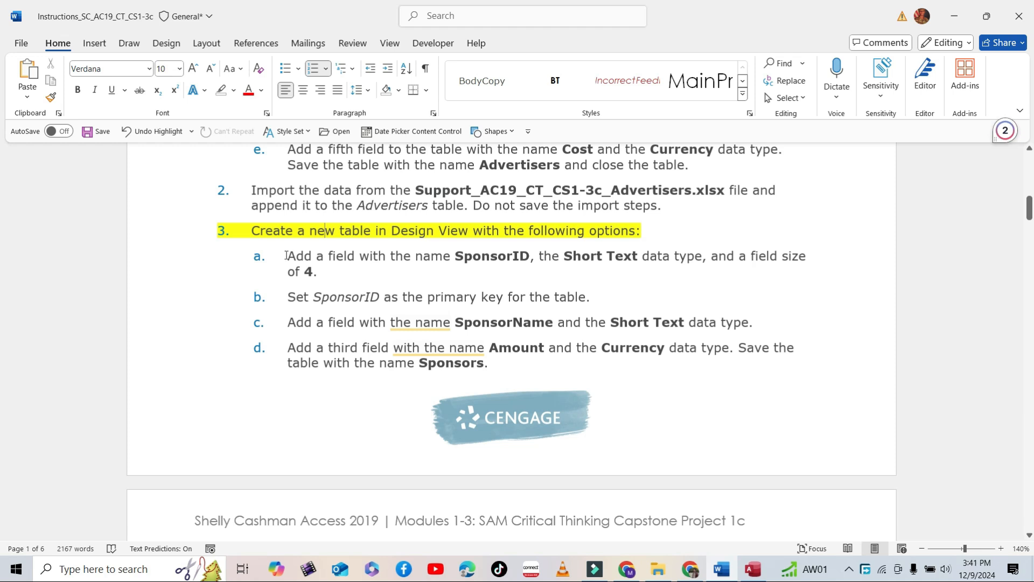
left_click_drag(286, 255, 247, 271)
scroll(366, 252, "down", 1)
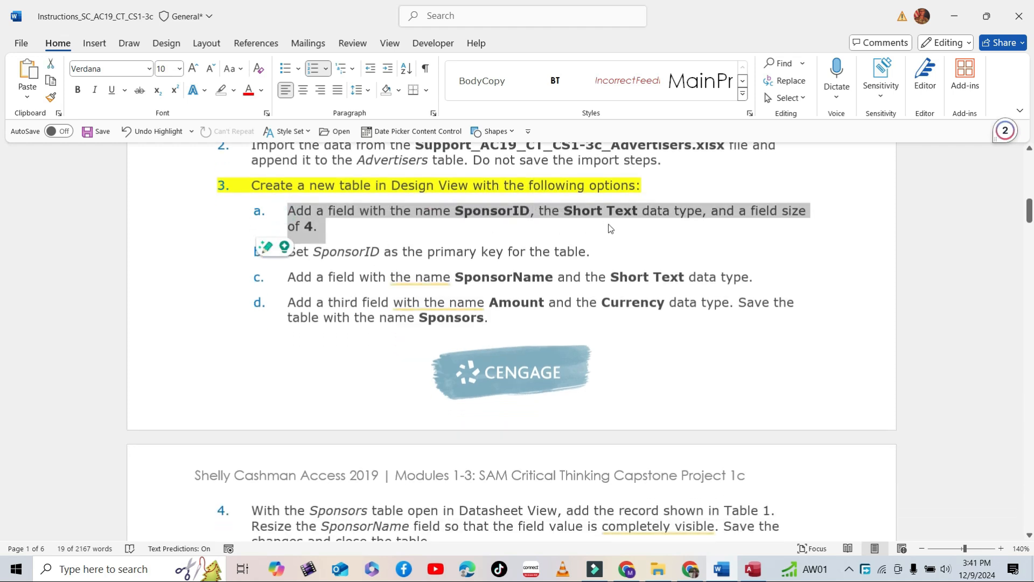
scroll(582, 252, "up", 3)
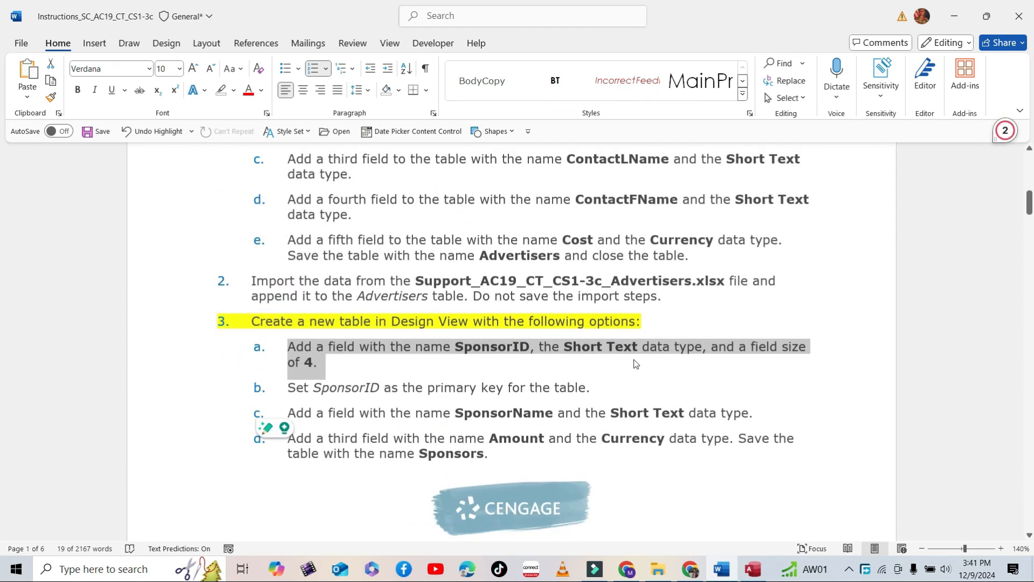
Return to Access, view the Advertisers table's fields in Design View, and close the table.
left_click(753, 569)
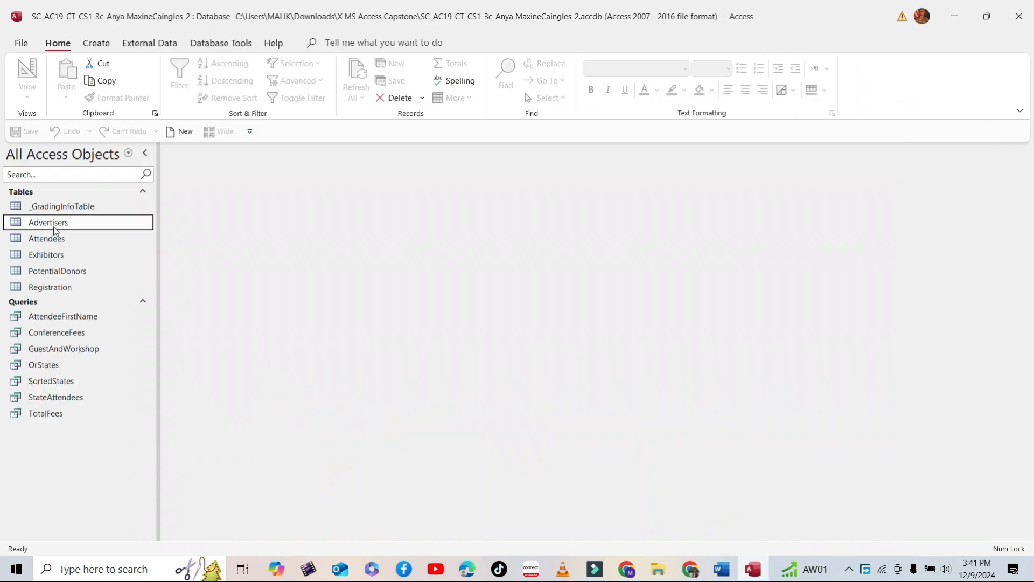
right_click(55, 225)
left_click(105, 251)
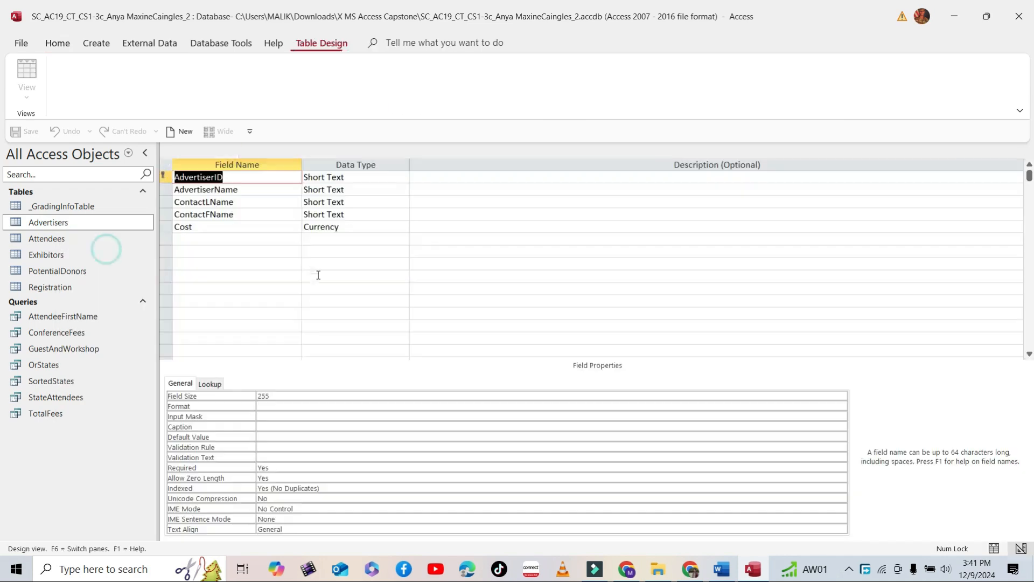
left_click(243, 181)
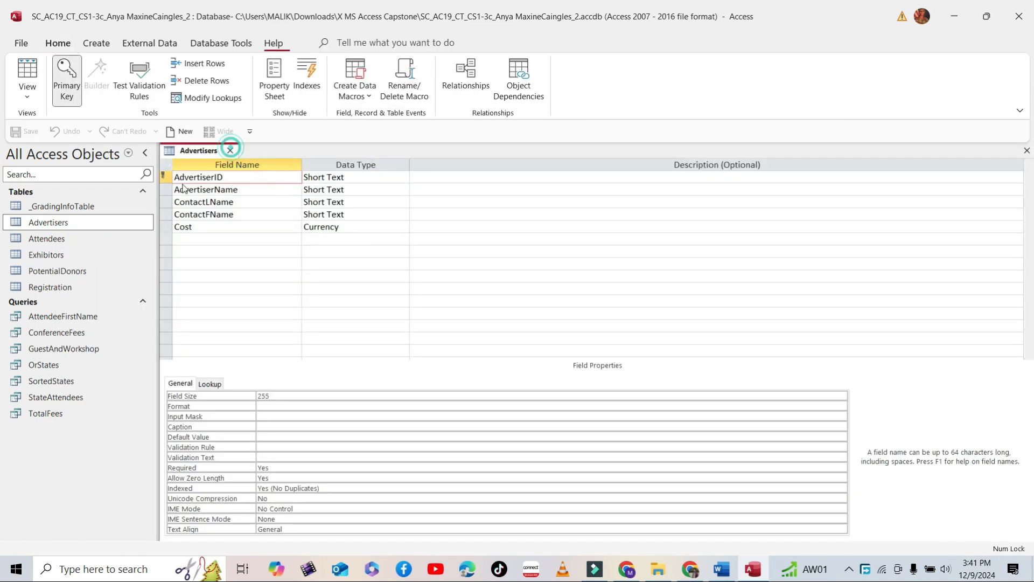
left_click(233, 151)
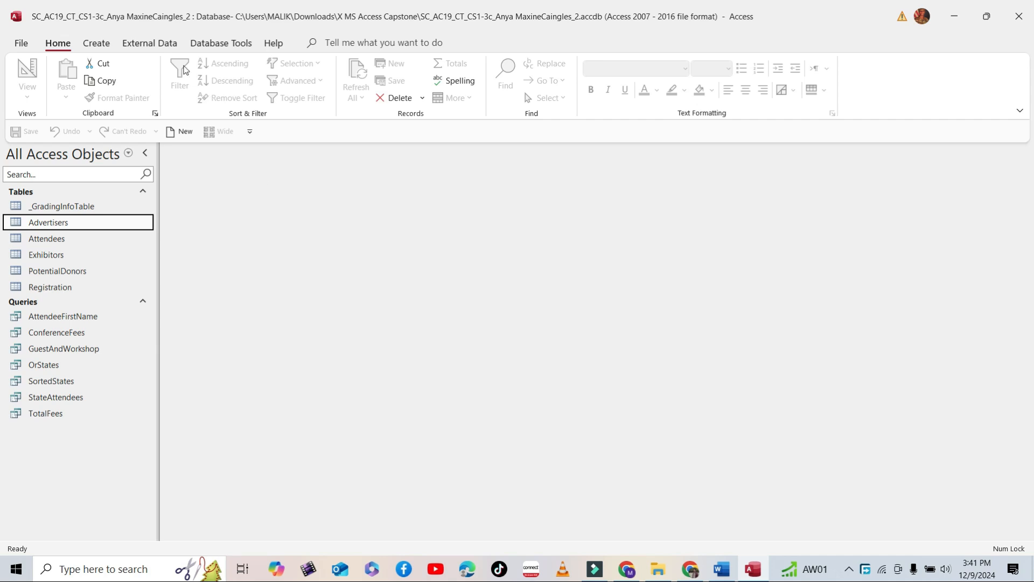
Create a new blank table in Design View.
left_click(171, 47)
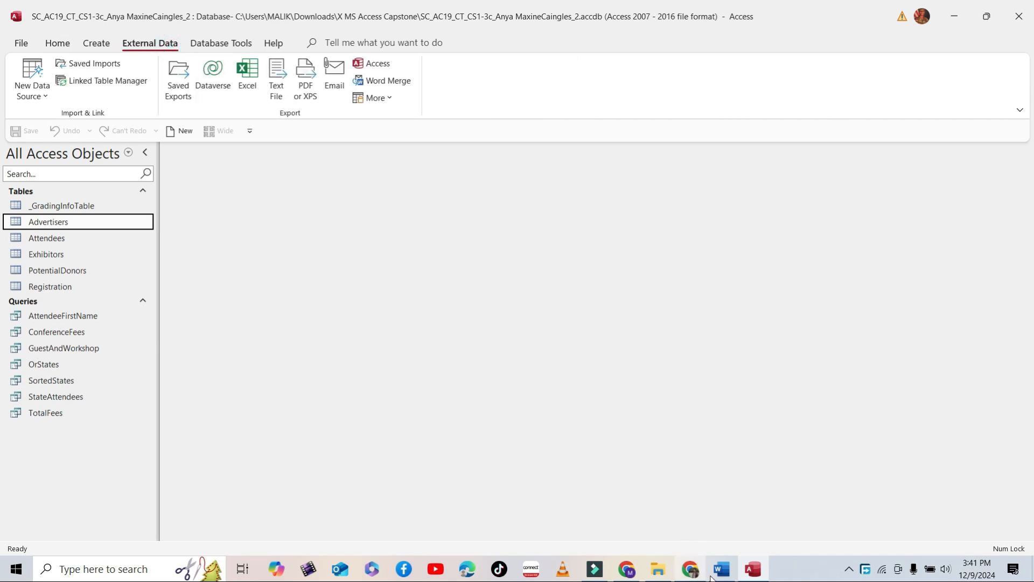
left_click(95, 43)
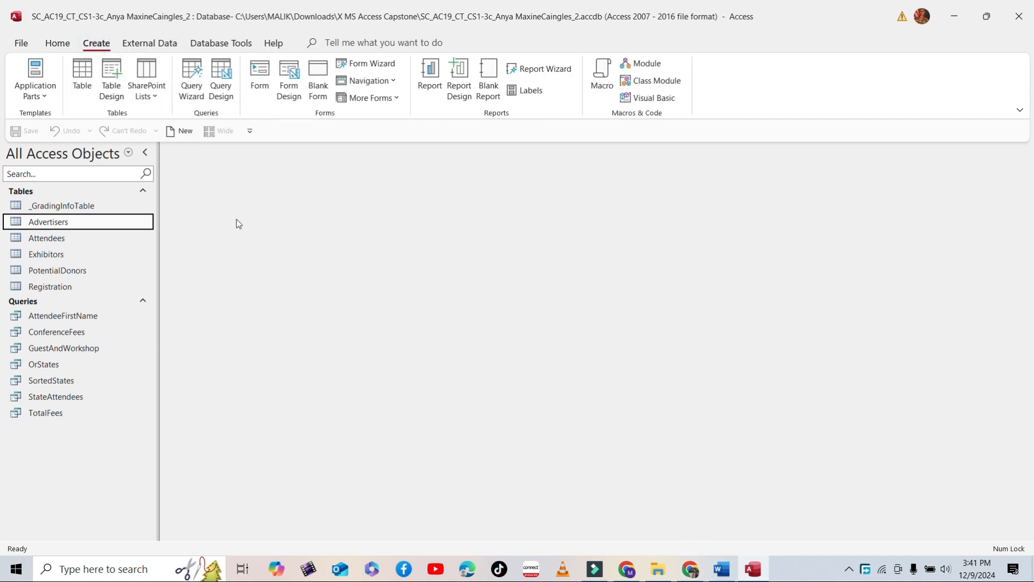
left_click(112, 85)
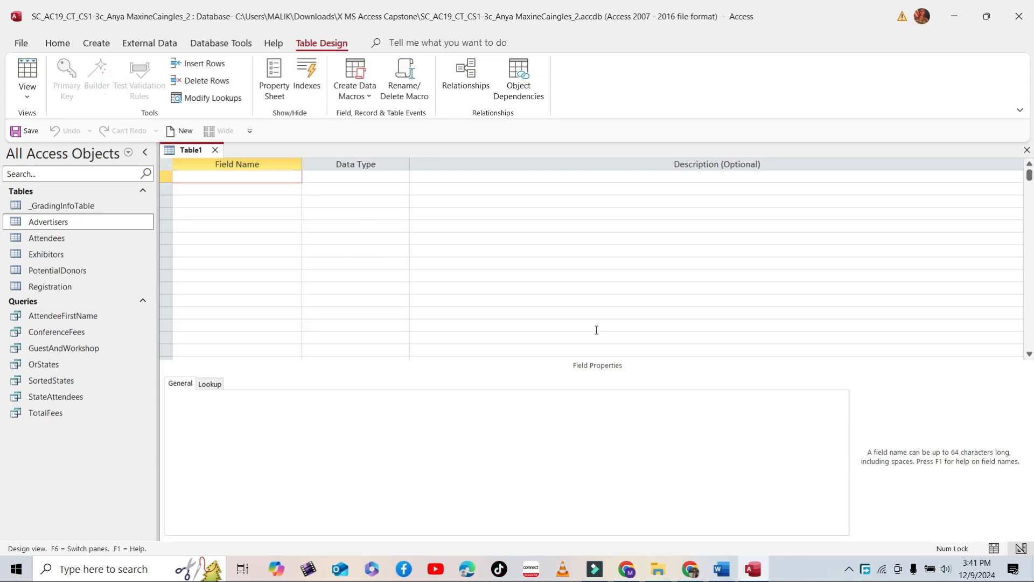
Switch to the Word instructions, review step 3, and copy the field name SponsorID from step 3a.
left_click(722, 569)
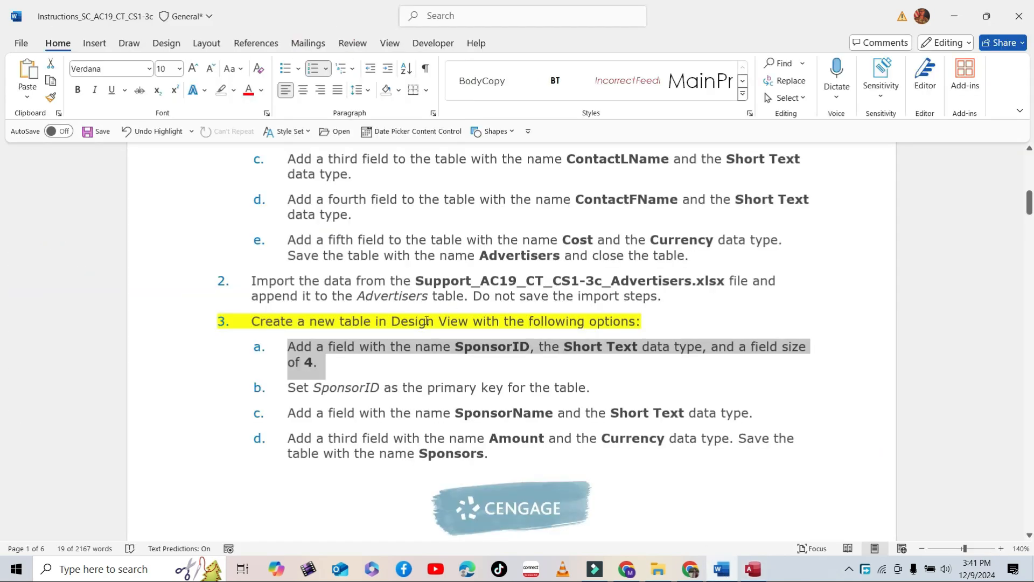
left_click_drag(251, 321, 636, 322)
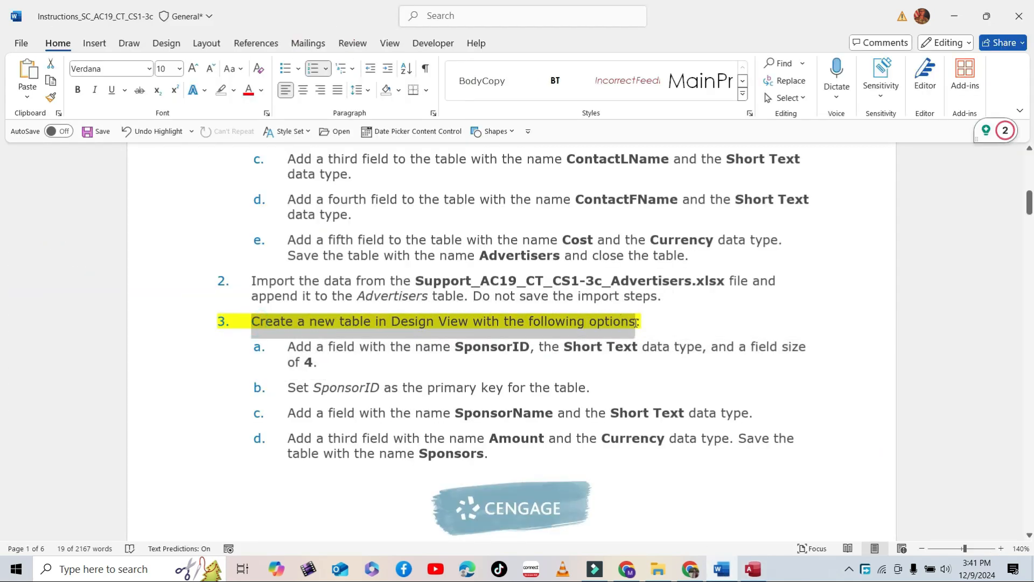
left_click(341, 366)
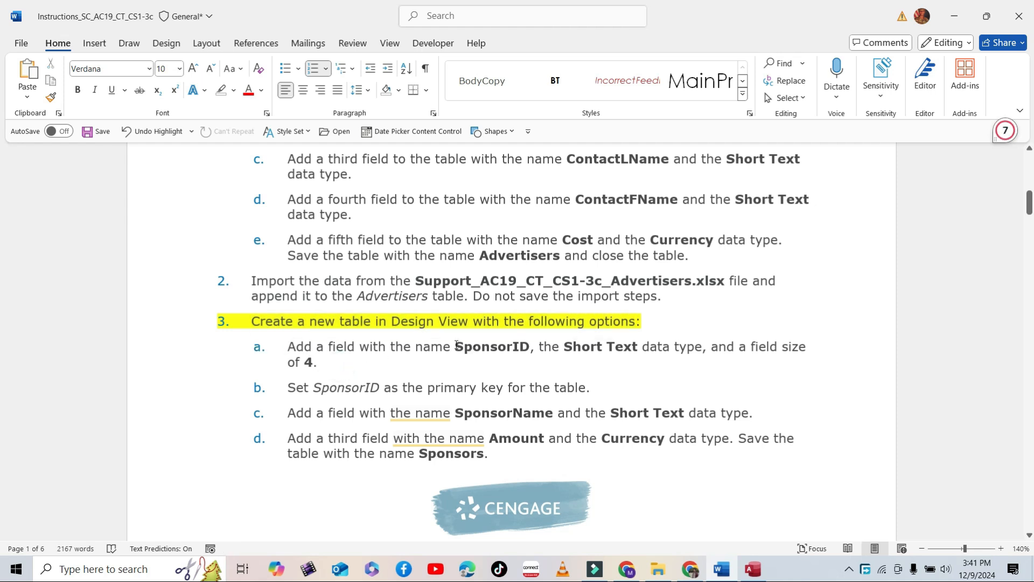
left_click_drag(457, 347, 527, 345)
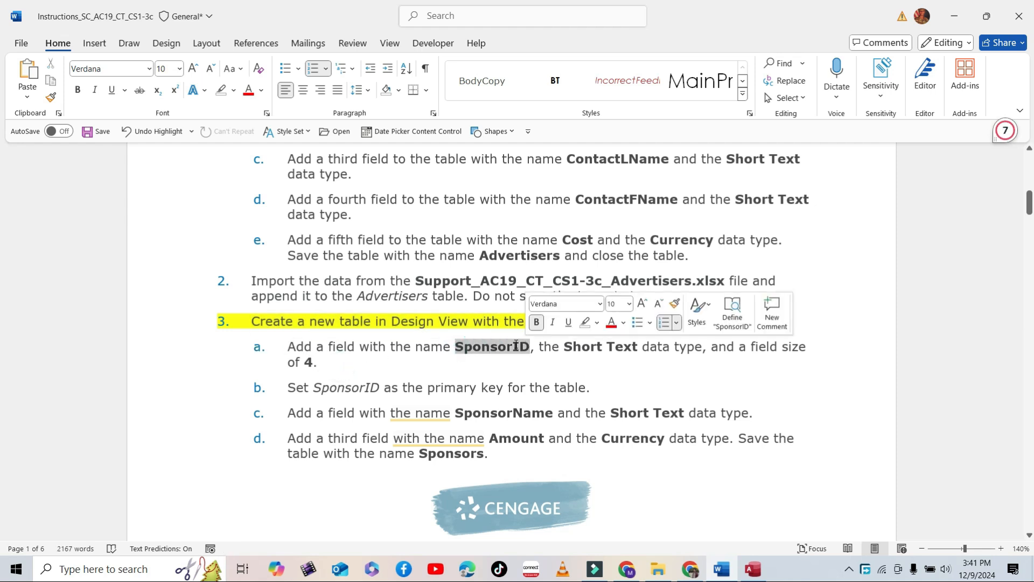
right_click(517, 346)
left_click(546, 259)
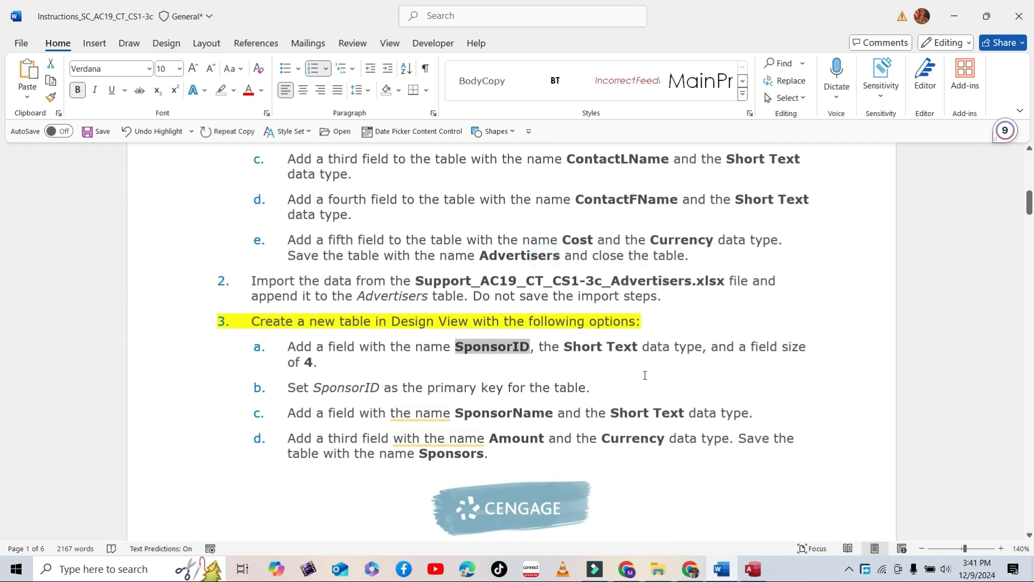
Return to Access and add the copied SponsorID as the first field, with the Short Text data type and field size 4.
left_click(753, 569)
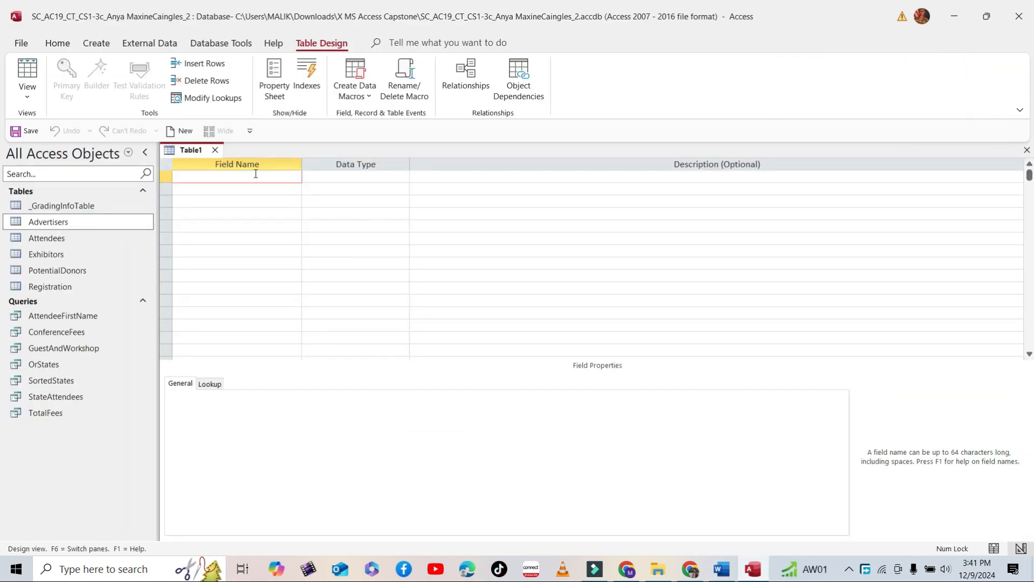
key("ctrl+v")
left_click(329, 179)
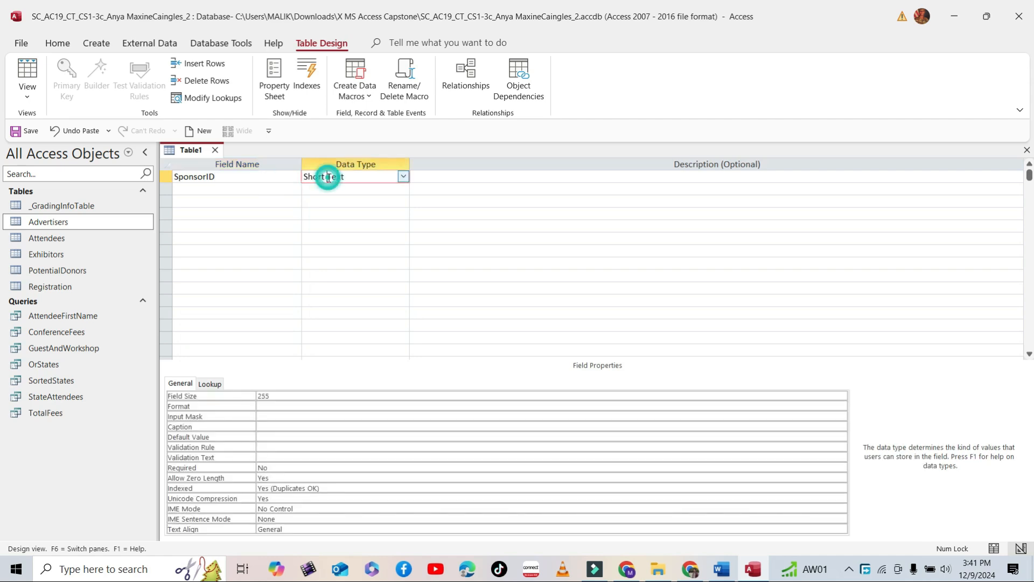
left_click(237, 177)
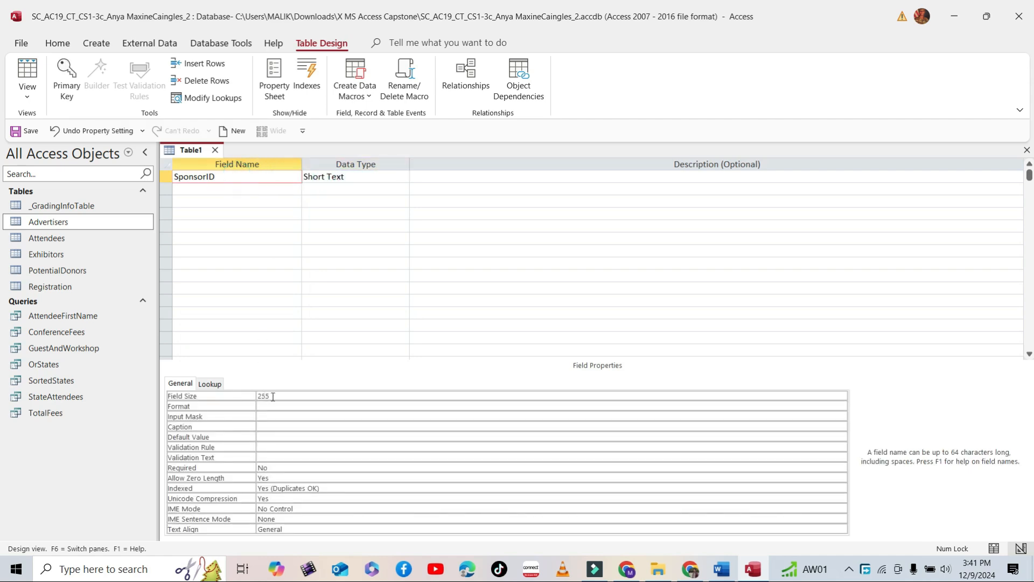
double_click(271, 396)
type("4")
key("Return")
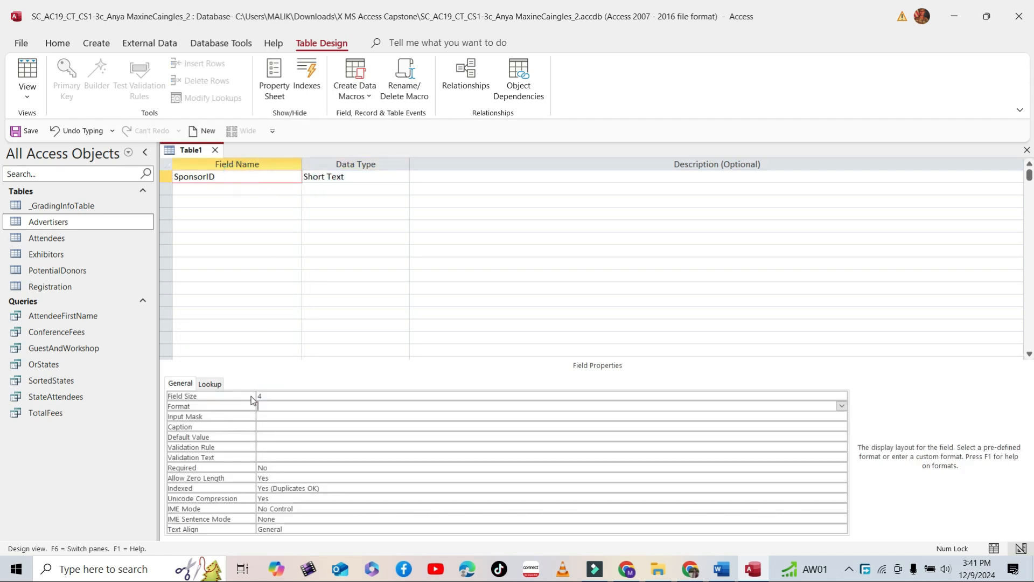
Consult step 3b in the Word instructions and set SponsorID as the primary key of the new Access table.
left_click(717, 567)
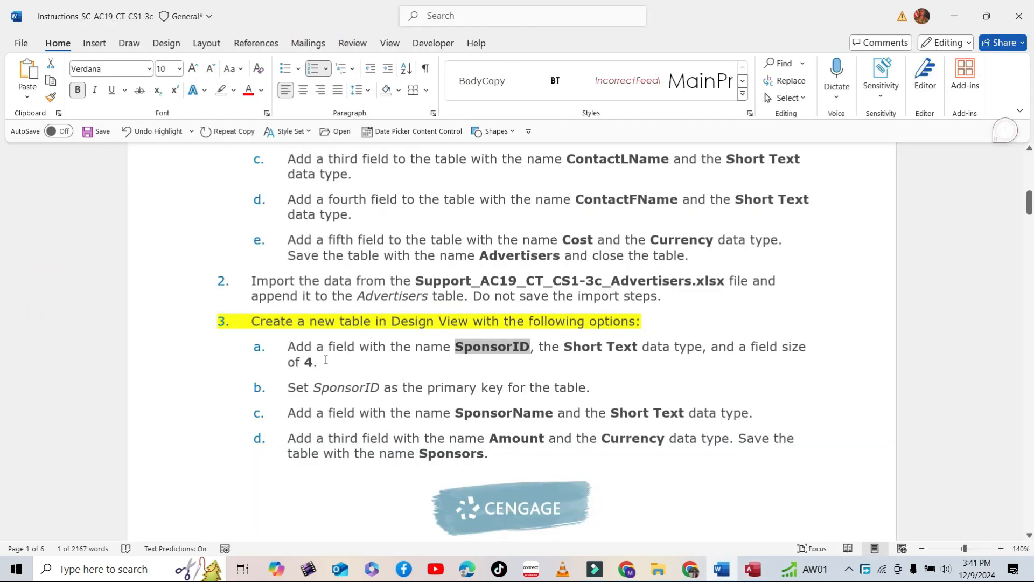
triple_click(326, 362)
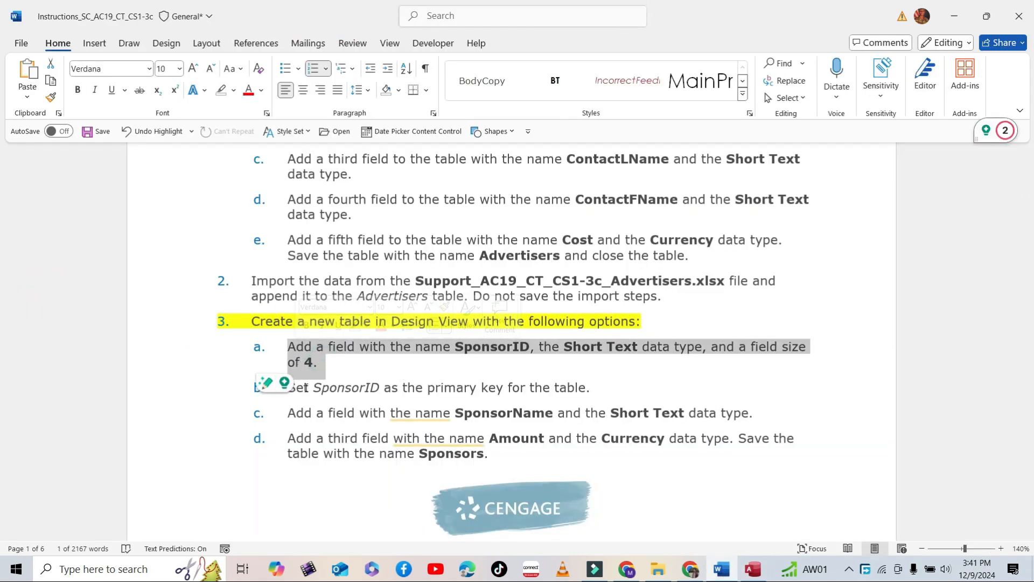
left_click_drag(288, 388, 592, 388)
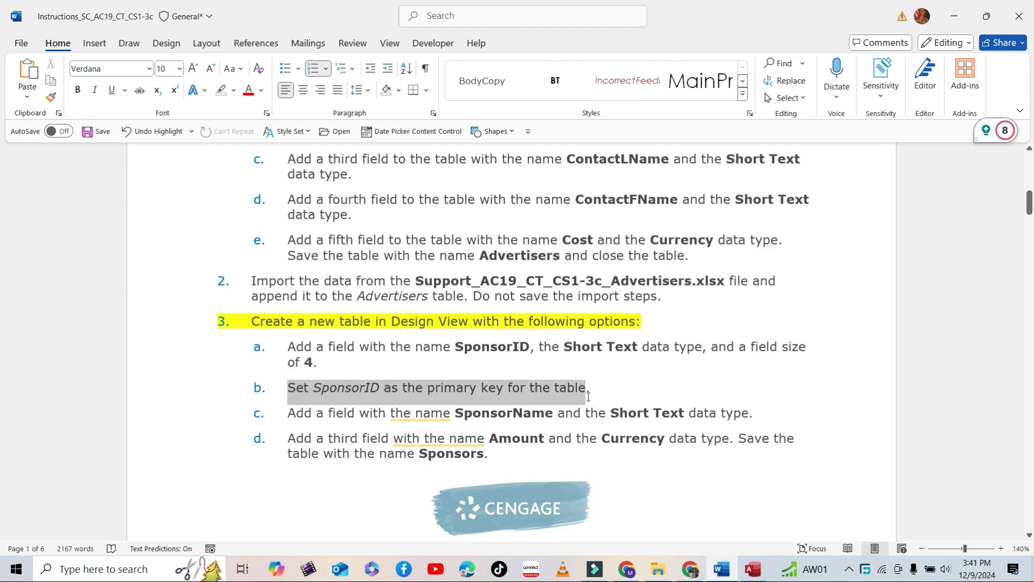
scroll(441, 353, "down", 1)
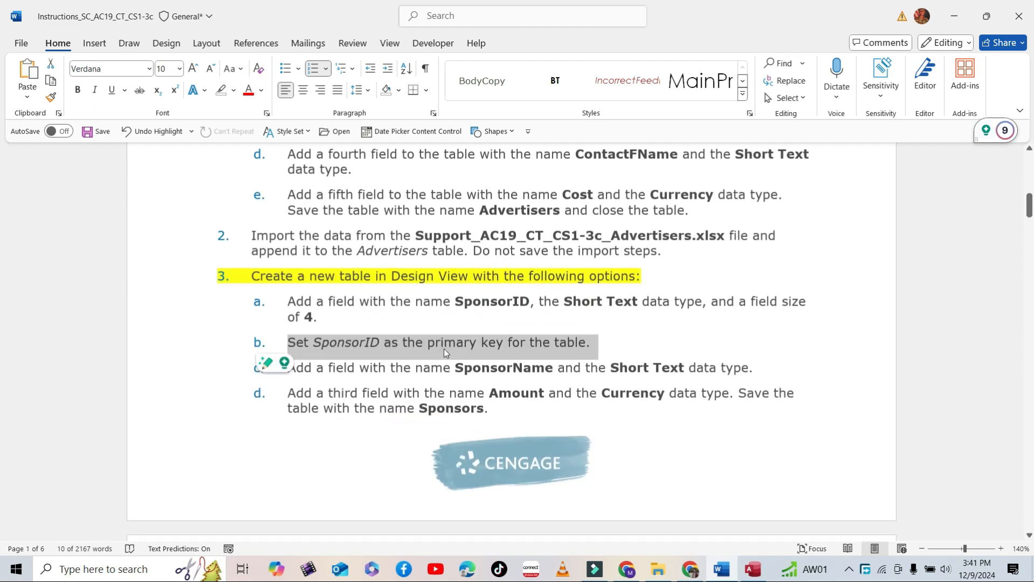
left_click(753, 568)
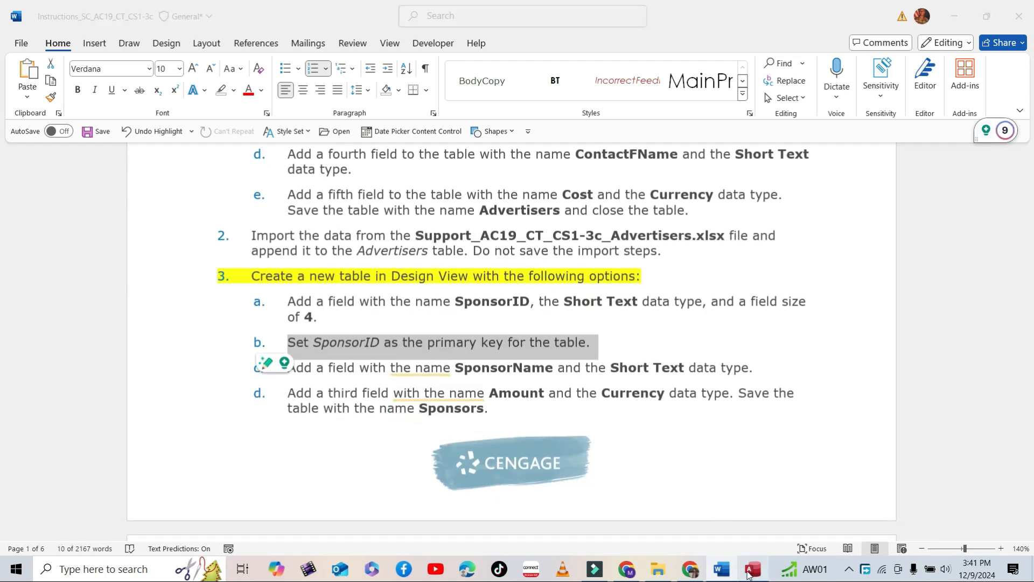
left_click(233, 180)
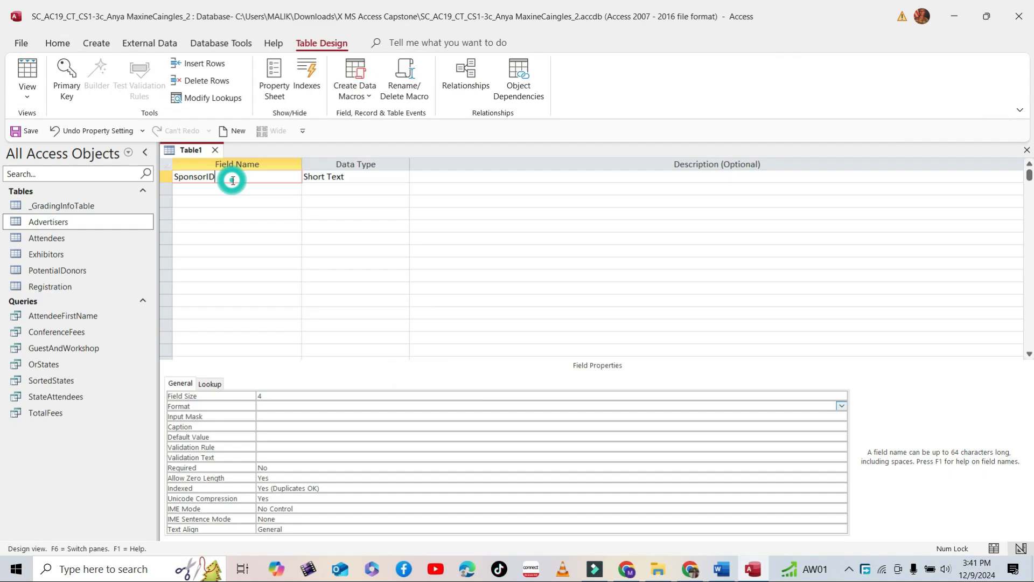
left_click(66, 81)
left_click(191, 189)
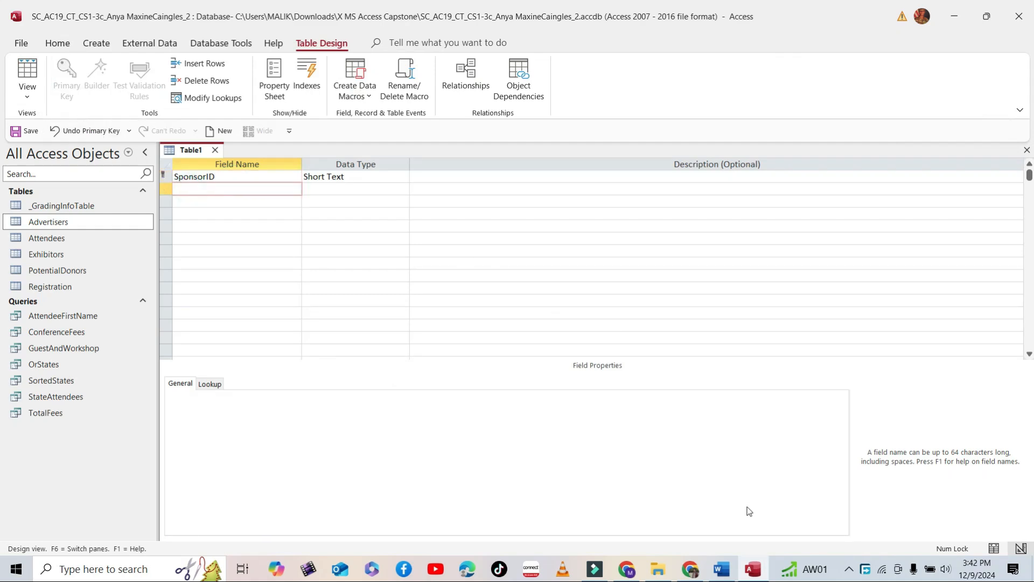
Switch to the Word instructions, read step 3c, and copy the field name SponsorName.
left_click(721, 568)
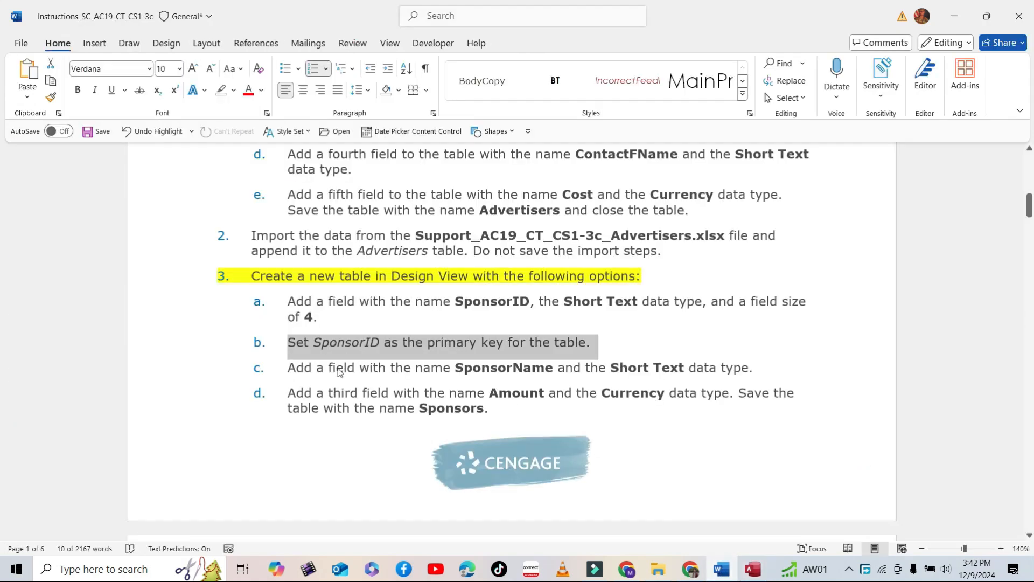
left_click_drag(290, 368, 764, 380)
scroll(418, 353, "down", 3)
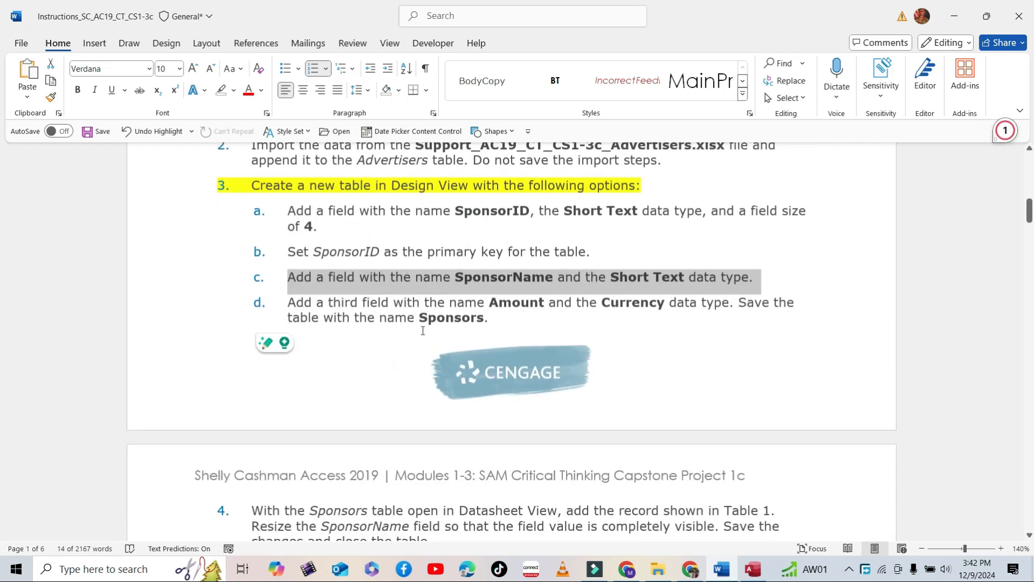
left_click(479, 278)
left_click_drag(455, 278, 553, 278)
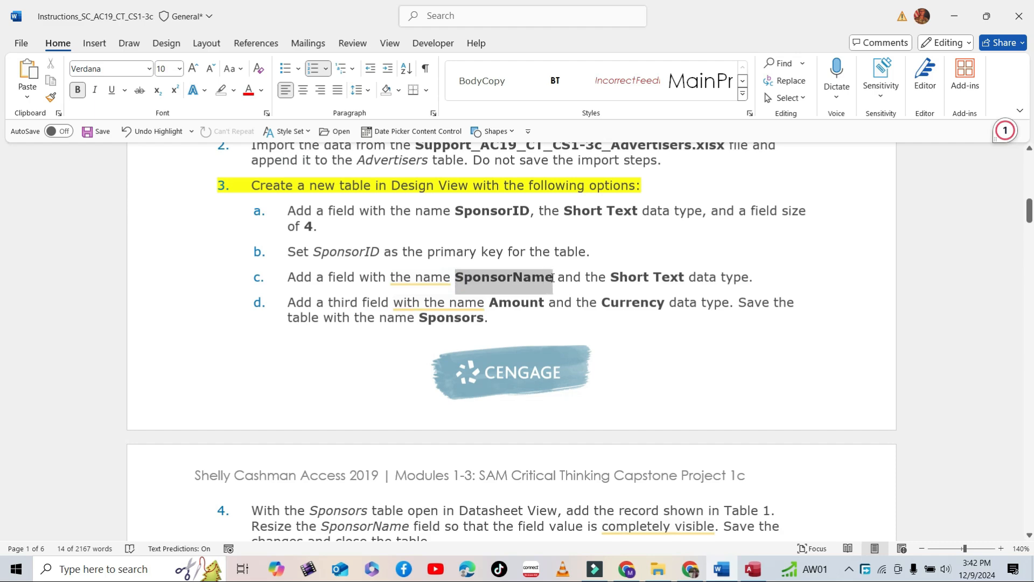
right_click(552, 278)
left_click(569, 241)
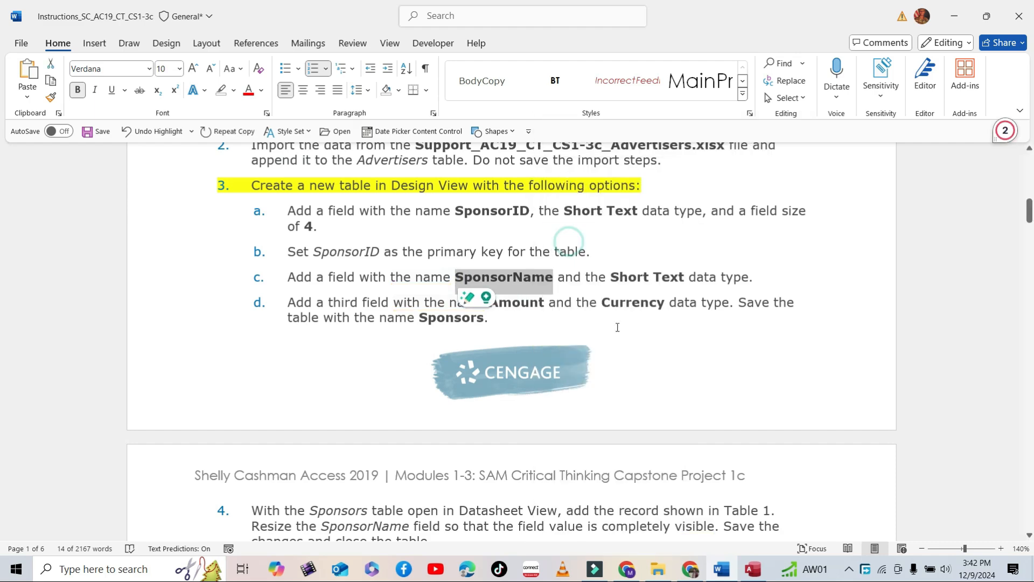
Return to Access and add the copied SponsorName as the second field, with the Short Text data type.
left_click(753, 569)
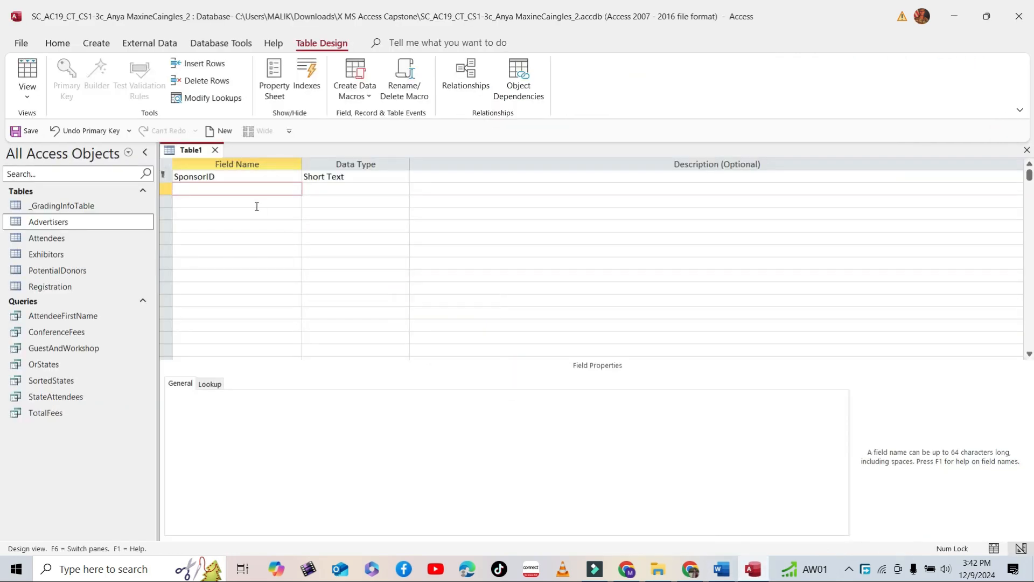
key("ctrl+v")
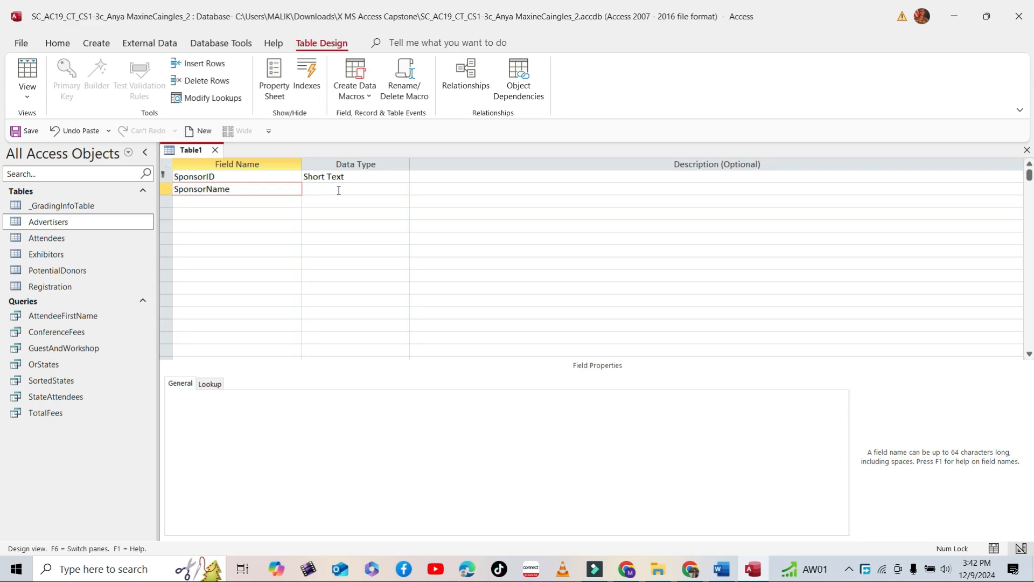
left_click(339, 191)
left_click(239, 190)
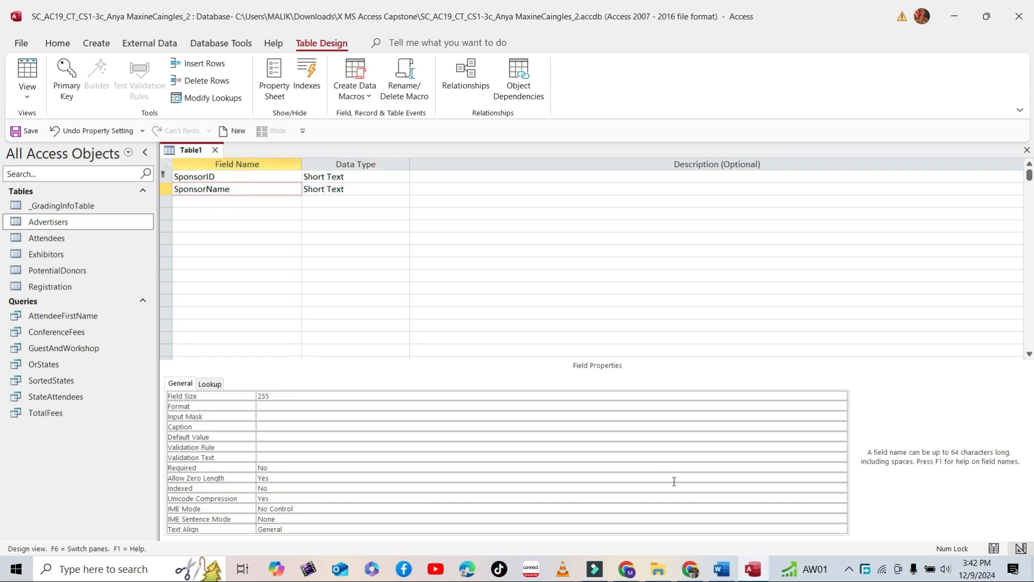
Switch to the Word instructions, read step 3d, and copy the field name Amount.
left_click(722, 569)
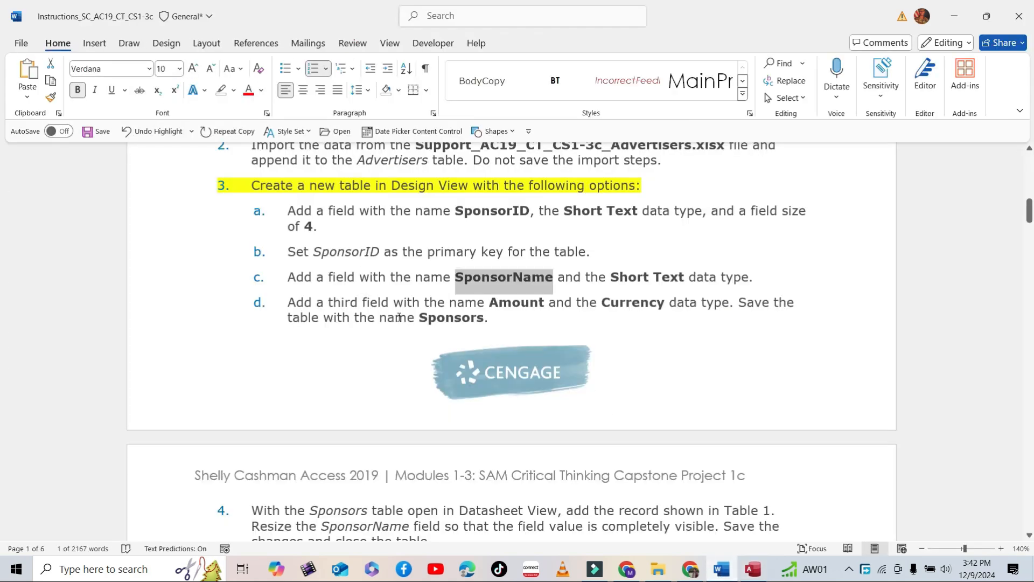
left_click(370, 306)
scroll(368, 291, "down", 1)
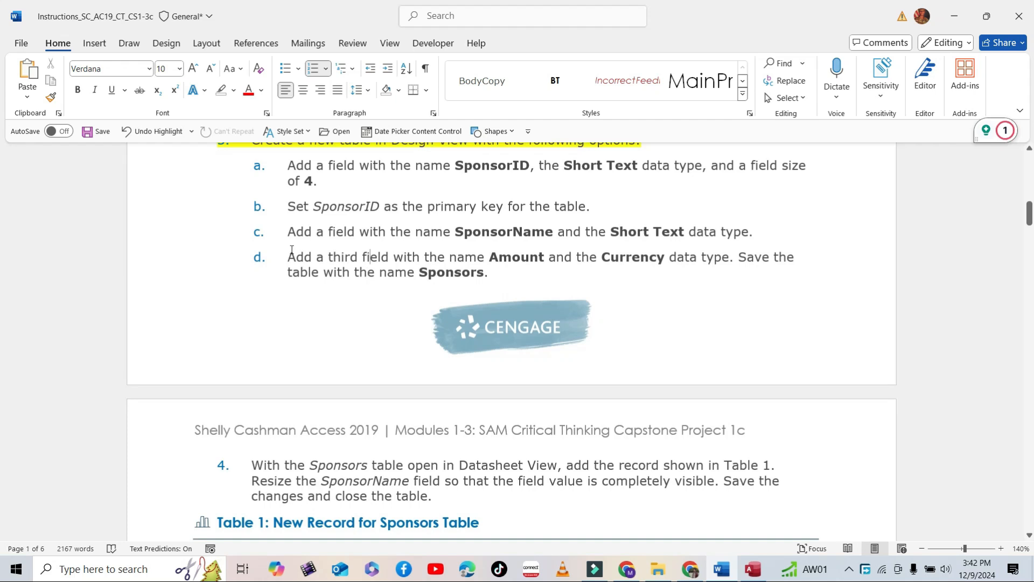
left_click_drag(291, 253, 351, 272)
scroll(351, 270, "down", 1)
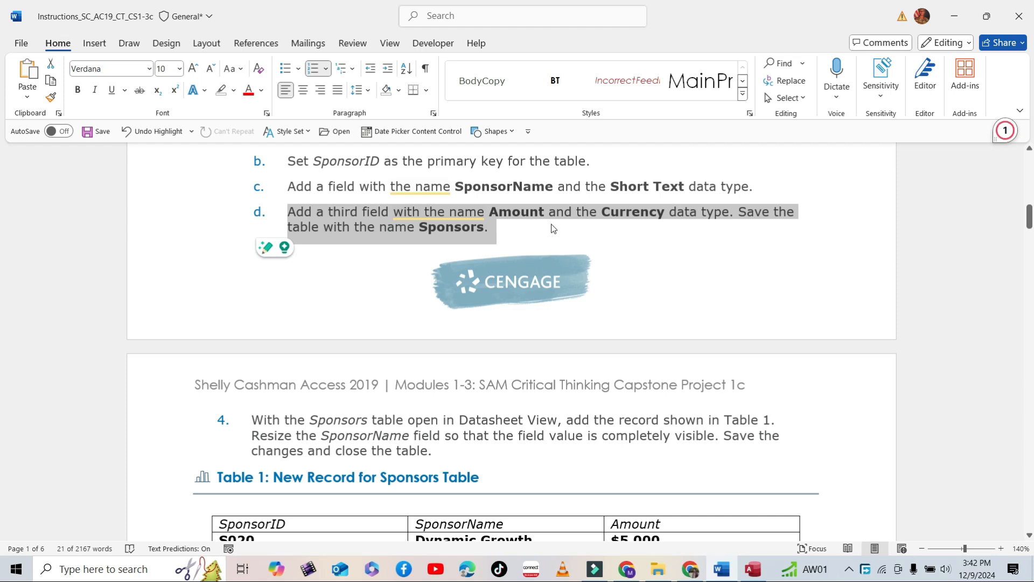
left_click(507, 225)
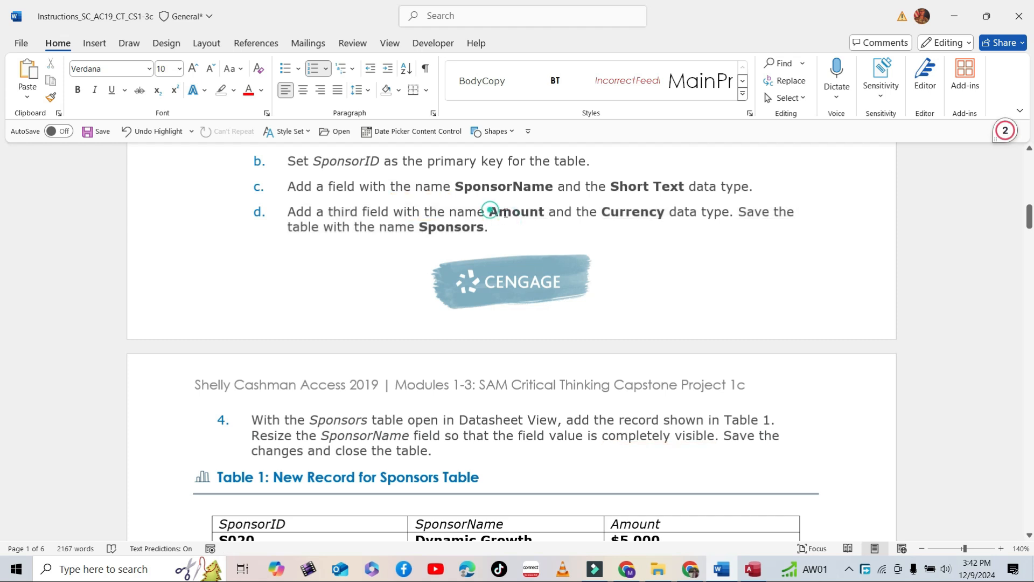
left_click_drag(490, 211, 543, 213)
right_click(538, 213)
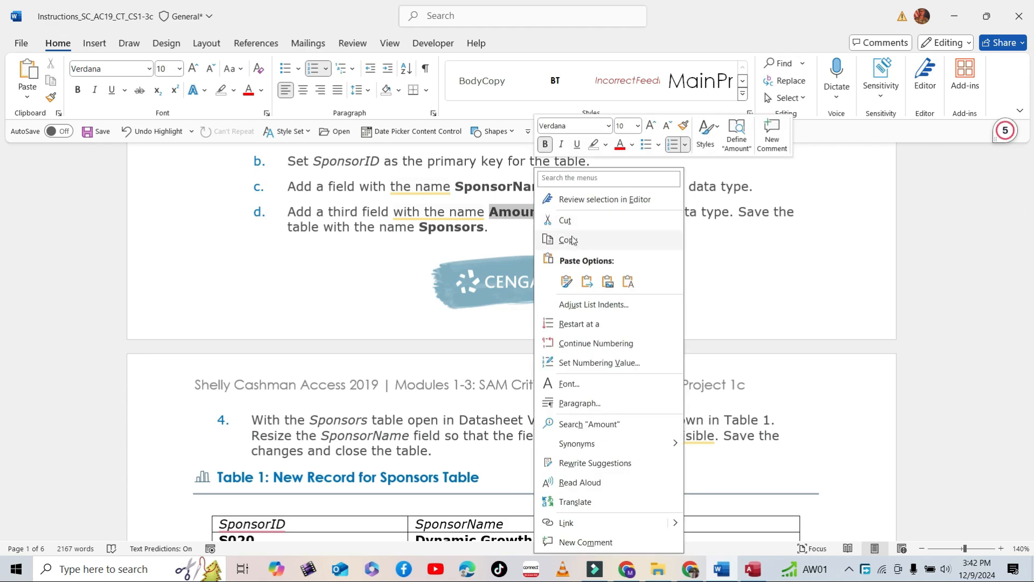
left_click(572, 237)
Return to Access and add the copied Amount as the third field, with the Currency data type.
left_click(753, 569)
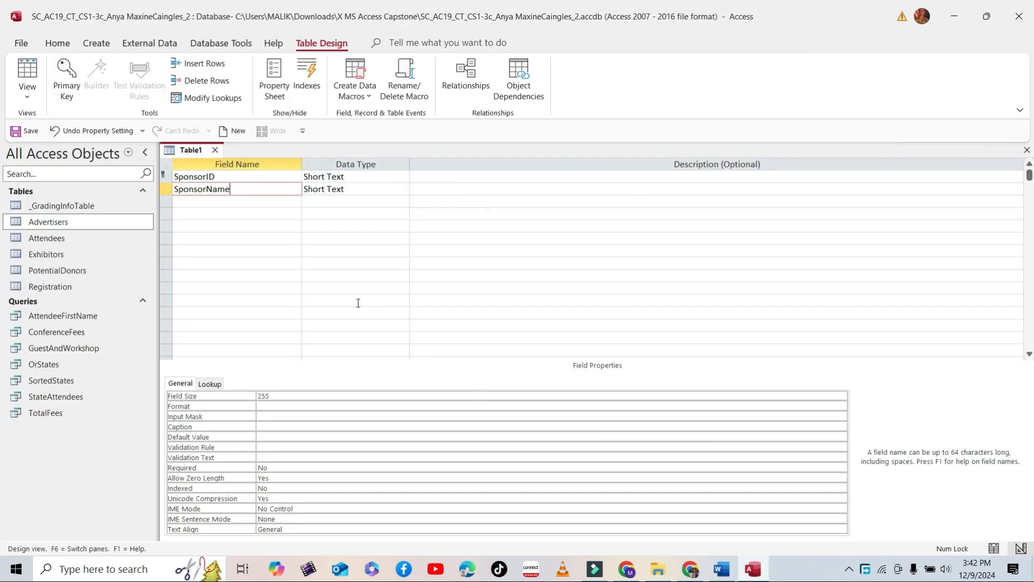
left_click(233, 201)
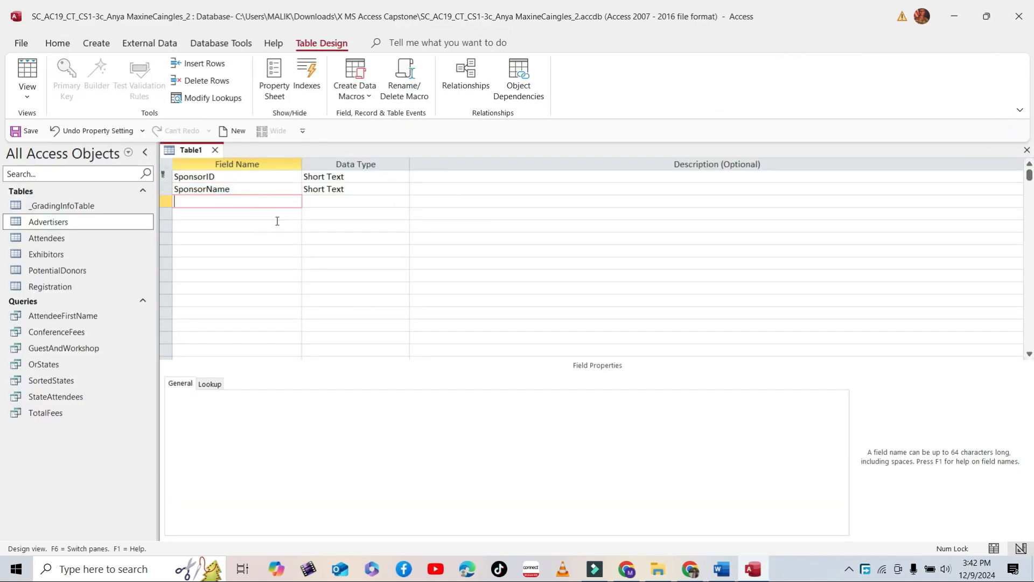
key("ctrl+v")
left_click(316, 201)
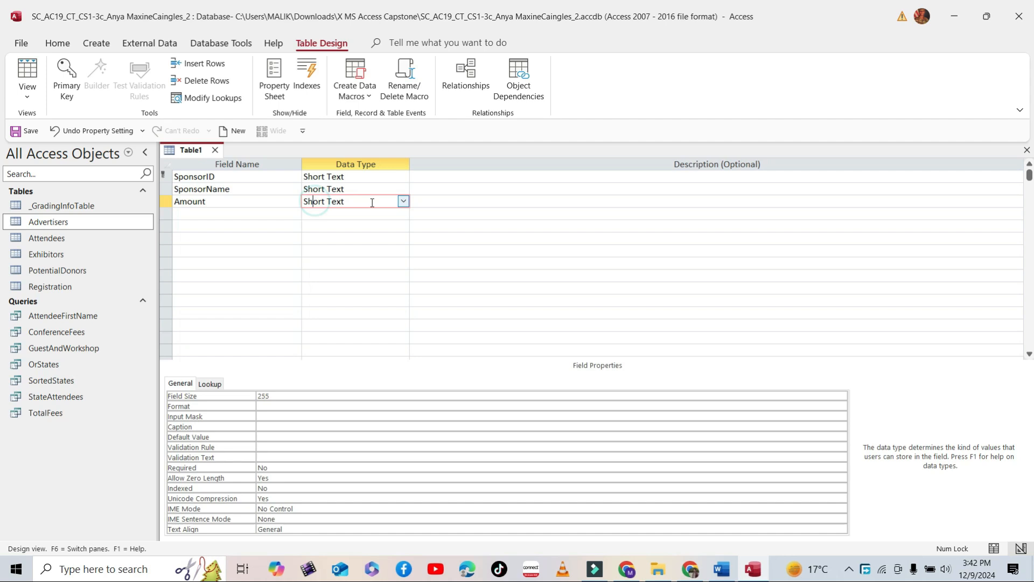
left_click(404, 201)
left_click(323, 288)
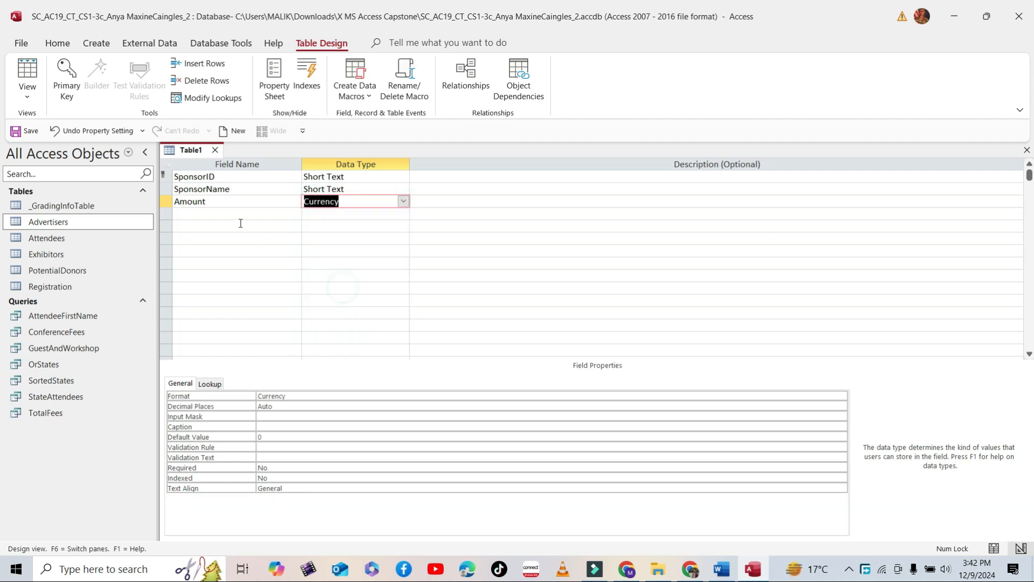
left_click(218, 204)
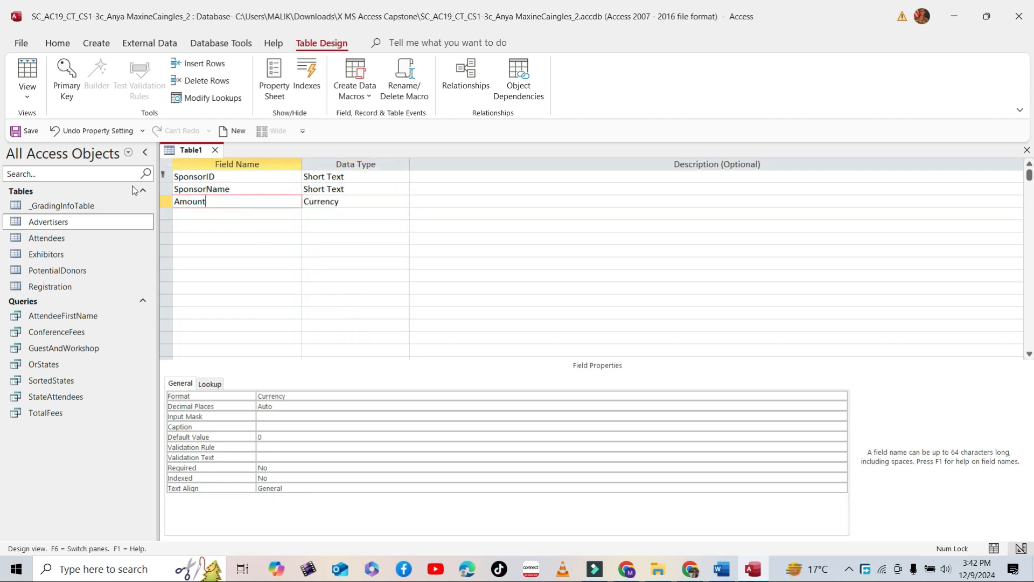
Start saving the new table, switch to the Word instructions, and copy the table name Sponsors from step 3d.
left_click(22, 131)
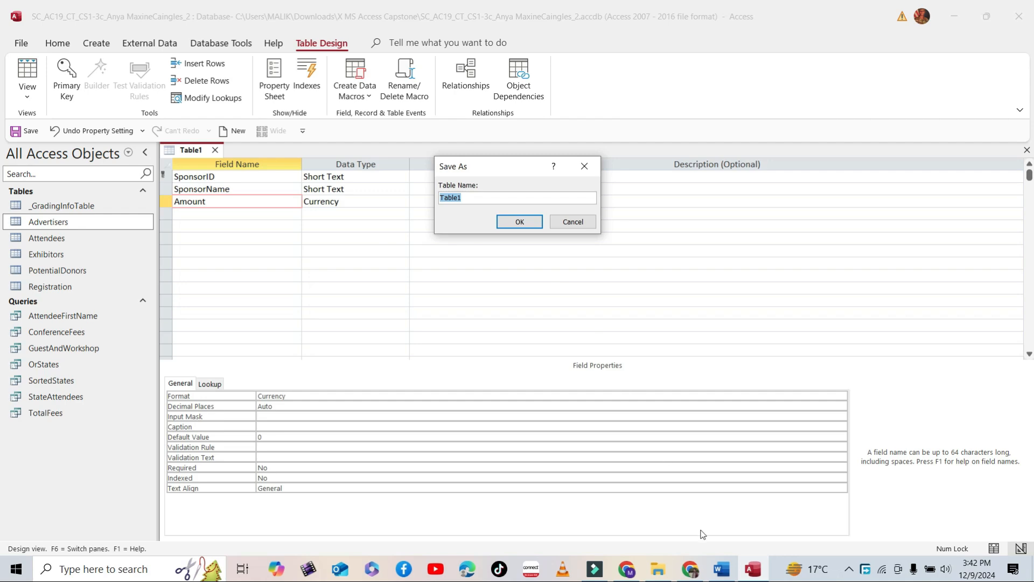
left_click(722, 569)
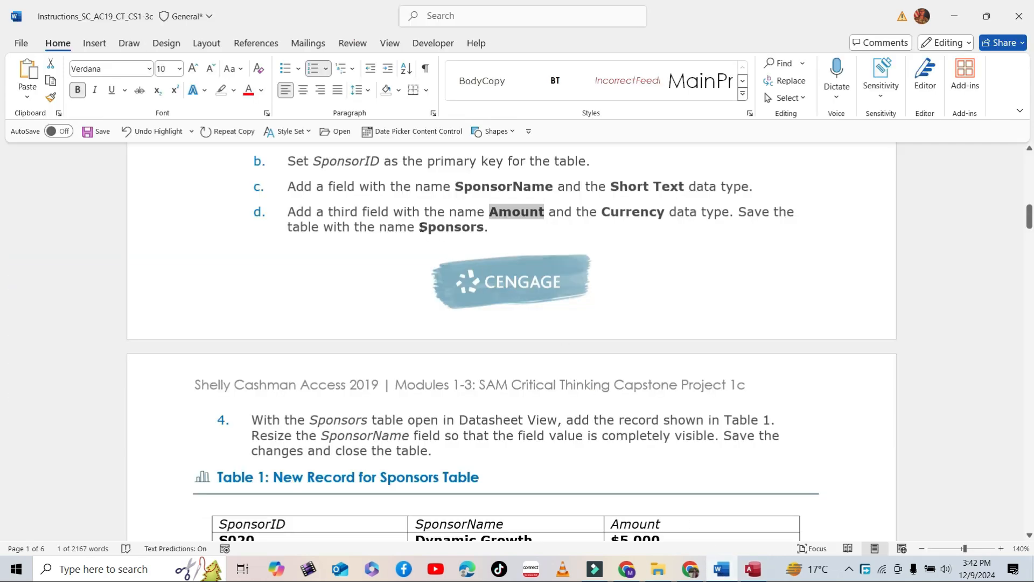
left_click_drag(421, 226, 485, 228)
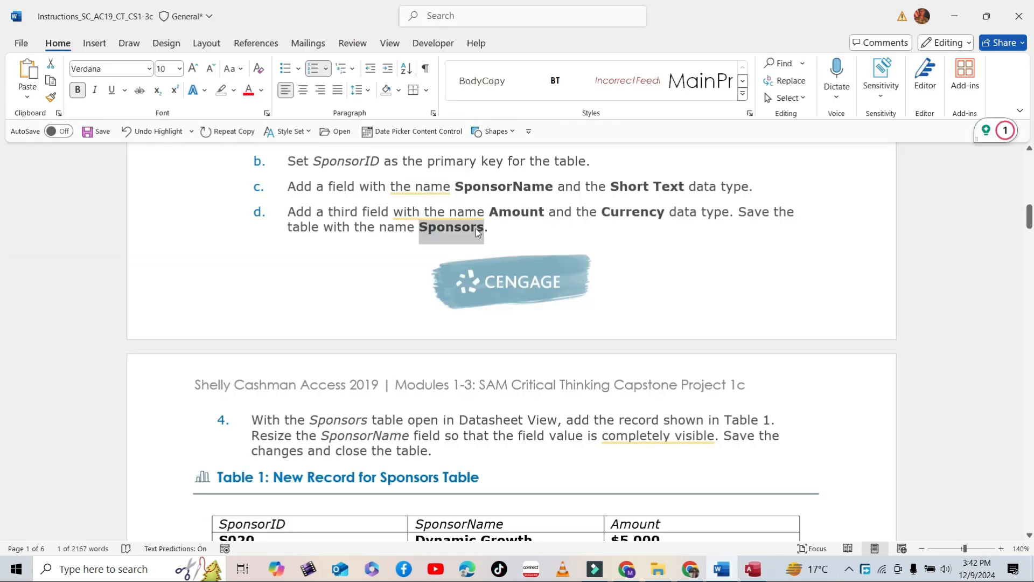
right_click(468, 229)
left_click(509, 177)
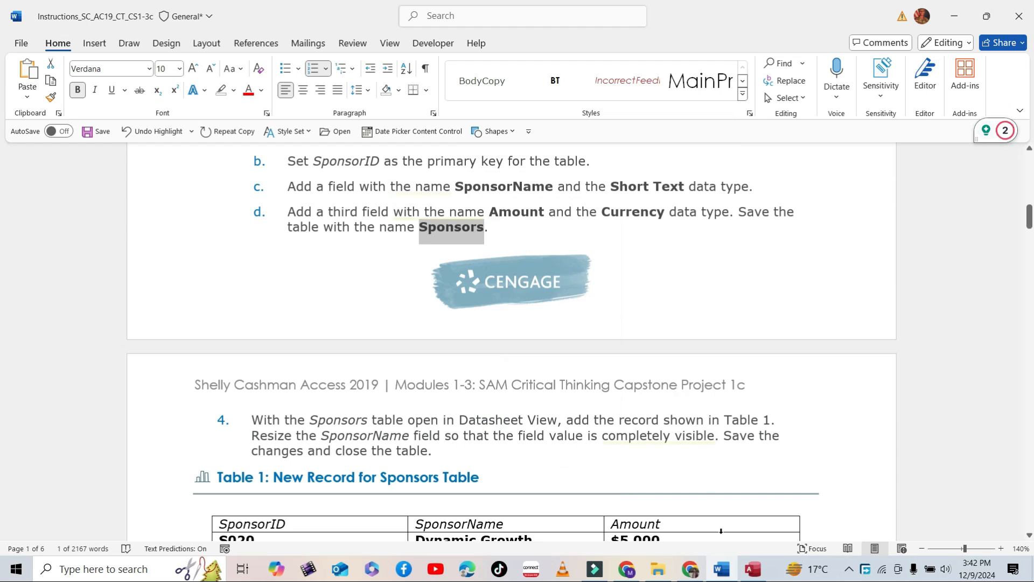
Return to Access, save the table under the copied name Sponsors, and display it in Datasheet View.
left_click(753, 569)
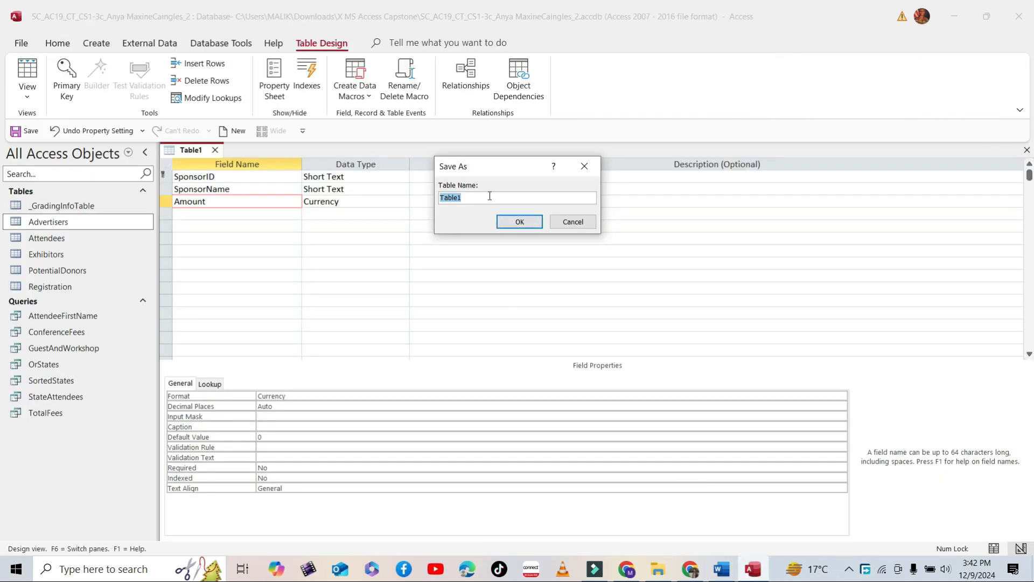
key("ctrl+v")
left_click(519, 221)
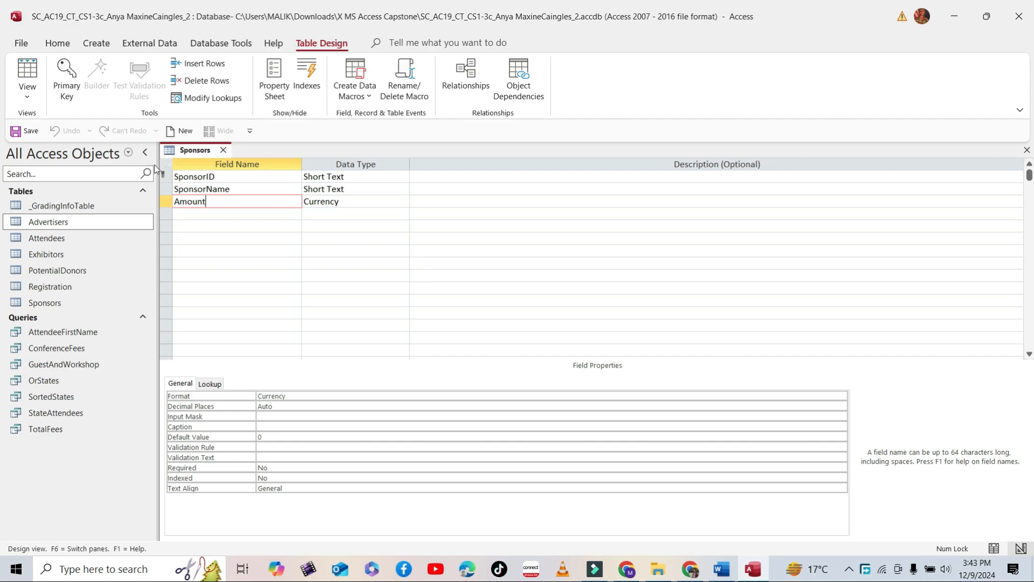
left_click(35, 107)
left_click(54, 124)
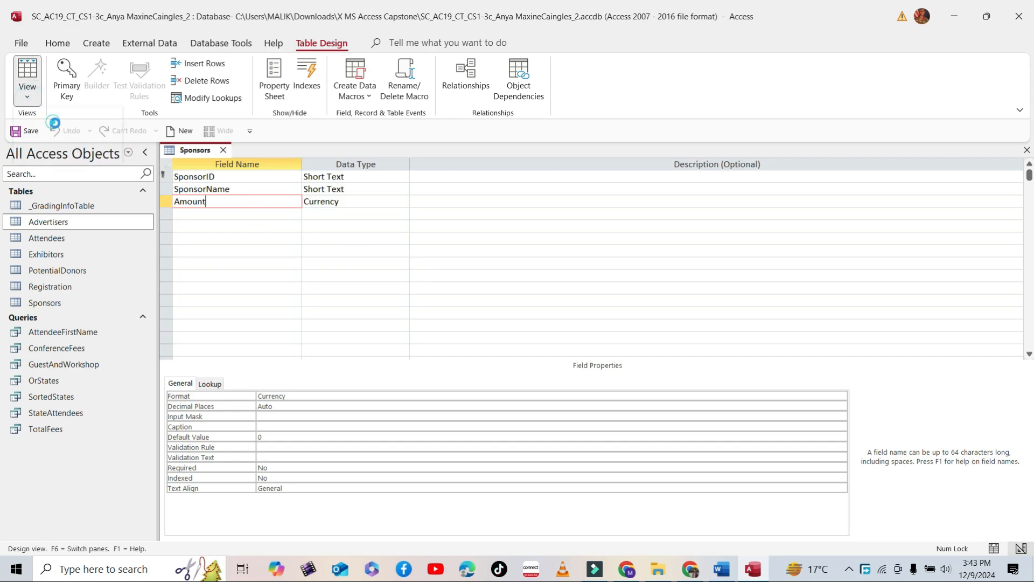
Switch to the Word instructions and highlight the text of step 4 in yellow.
left_click(722, 569)
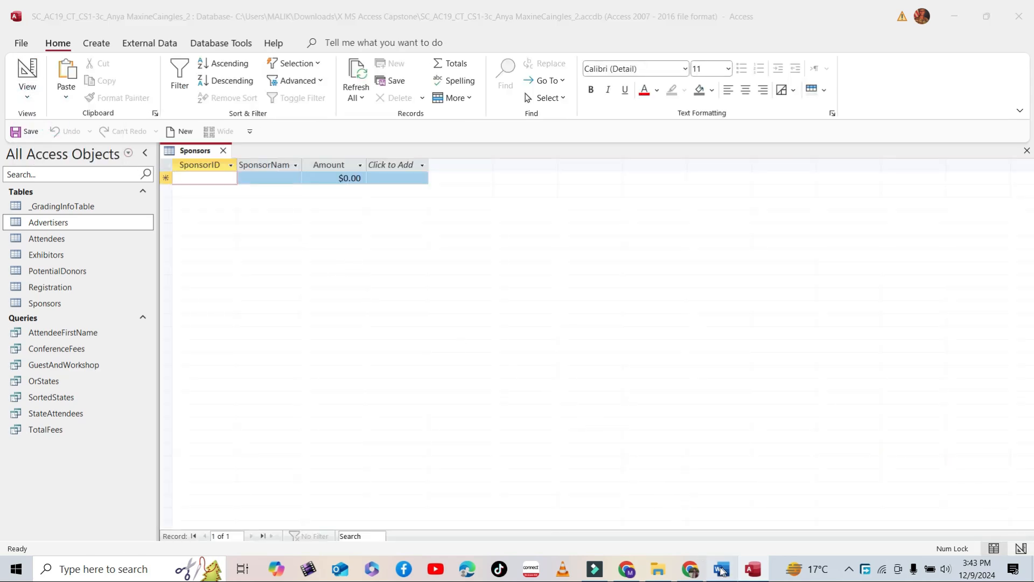
scroll(489, 353, "down", 4)
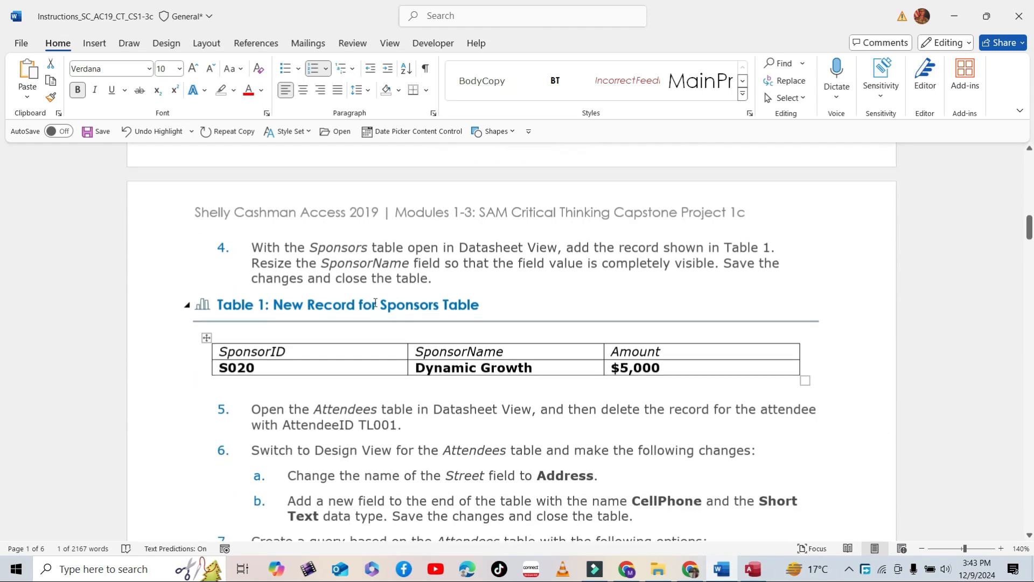
left_click_drag(256, 237, 441, 271)
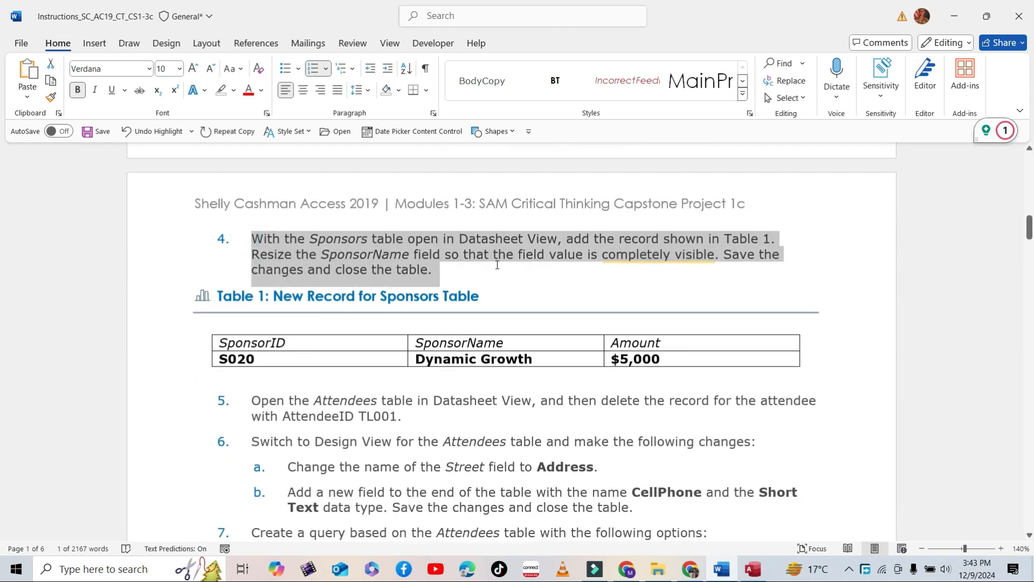
left_click(568, 242)
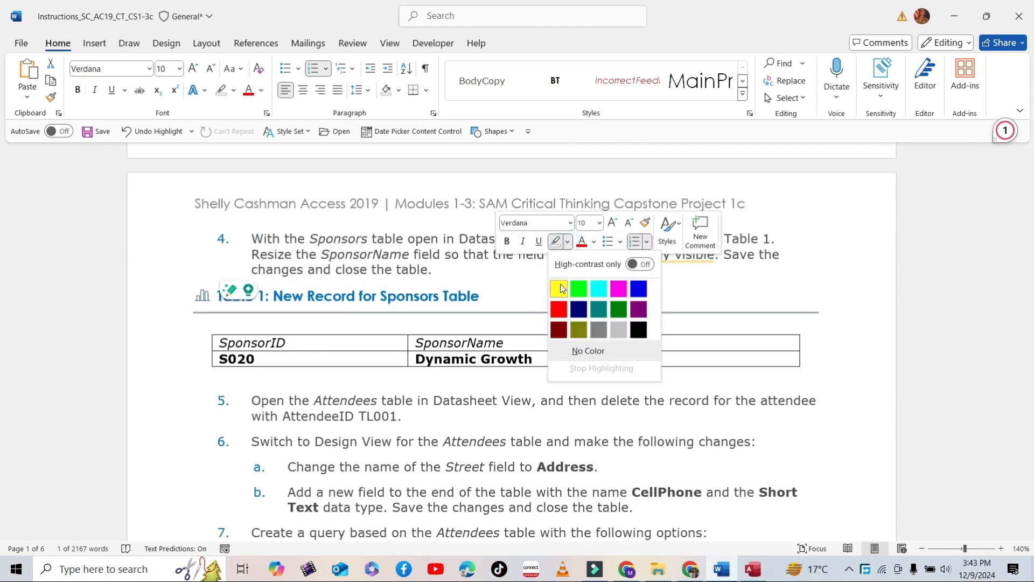
left_click(593, 289)
Copy S020 from Table 1 in the instructions and paste it as the SponsorID of a new Sponsors record in Access.
scroll(466, 274, "down", 1)
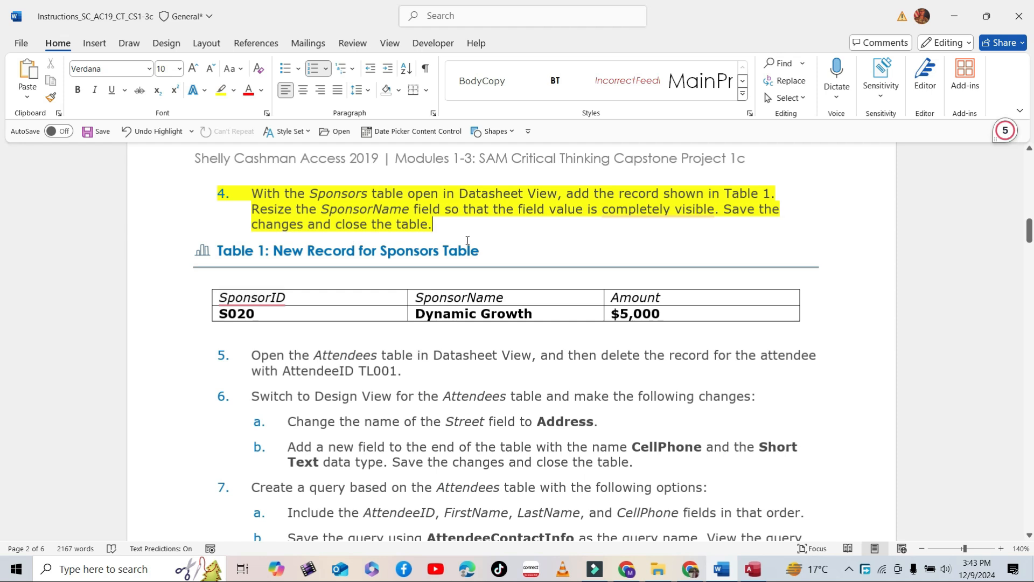
scroll(291, 309, "down", 1)
left_click(265, 268)
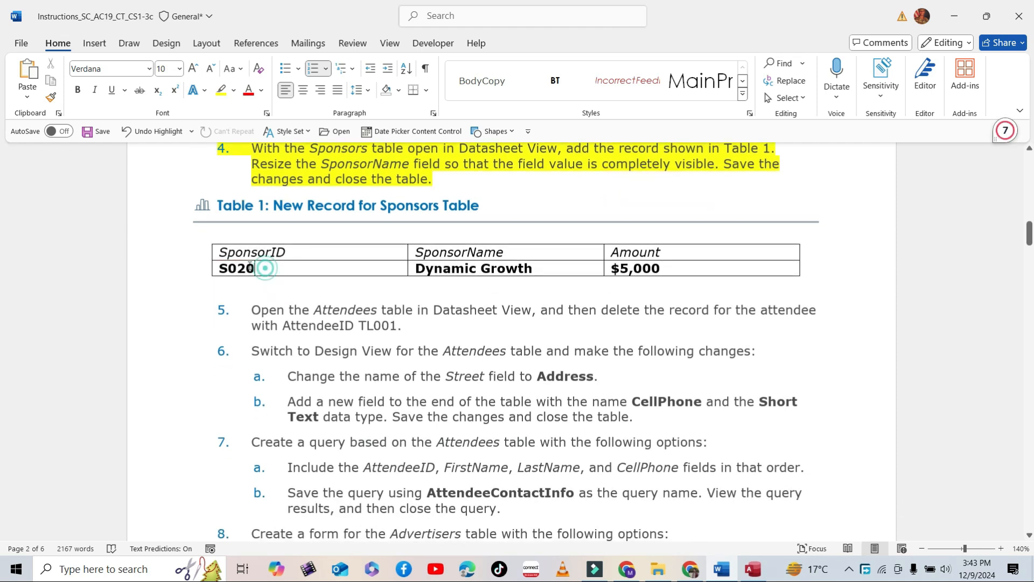
left_click_drag(250, 264, 219, 269)
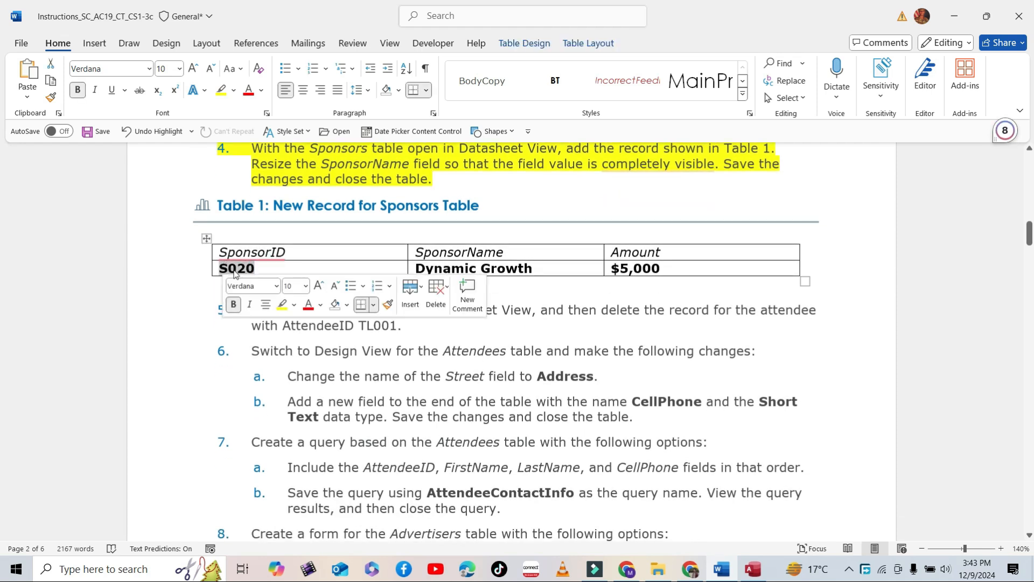
right_click(235, 270)
left_click(267, 240)
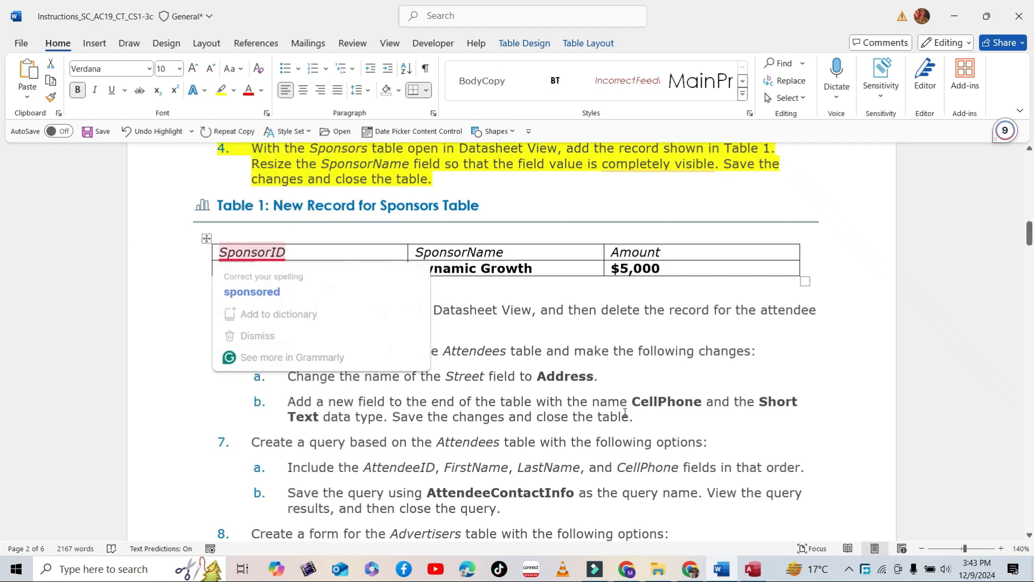
key("alt+Tab")
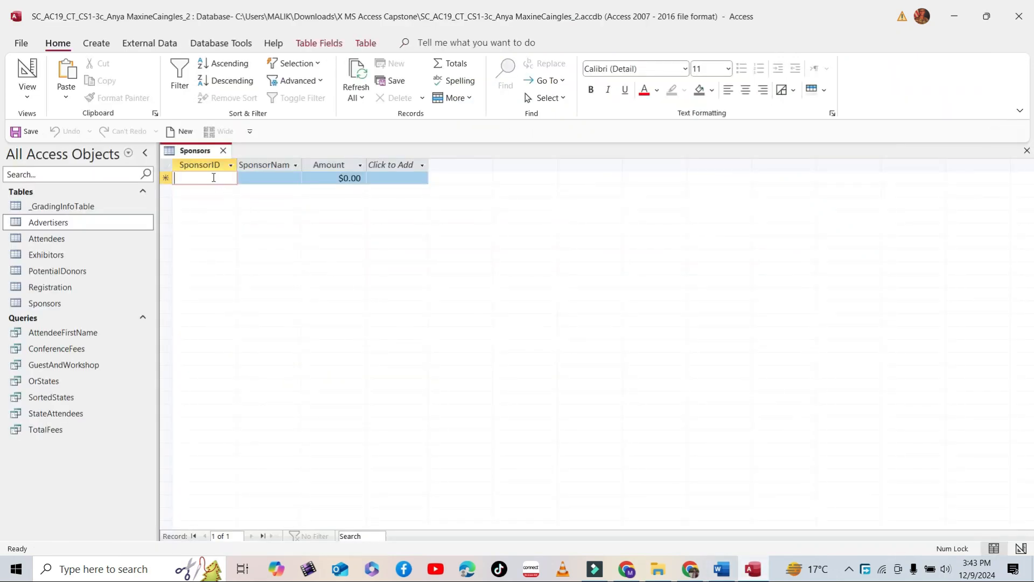
key("ctrl+v")
Copy Dynamic Growth from Table 1 in the Word instructions and paste it as the SponsorName of record S020 in Access.
left_click(277, 178)
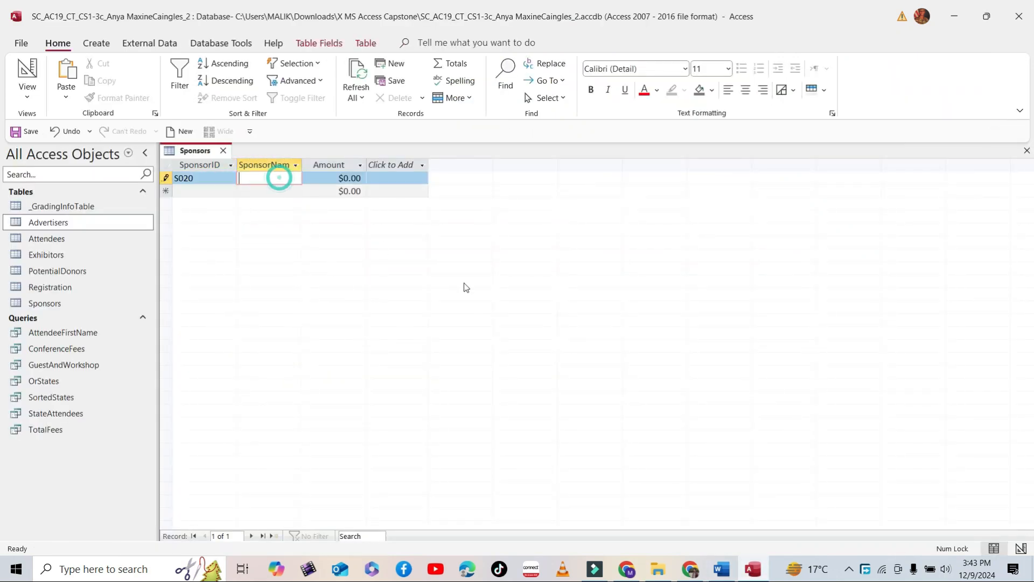
left_click(722, 569)
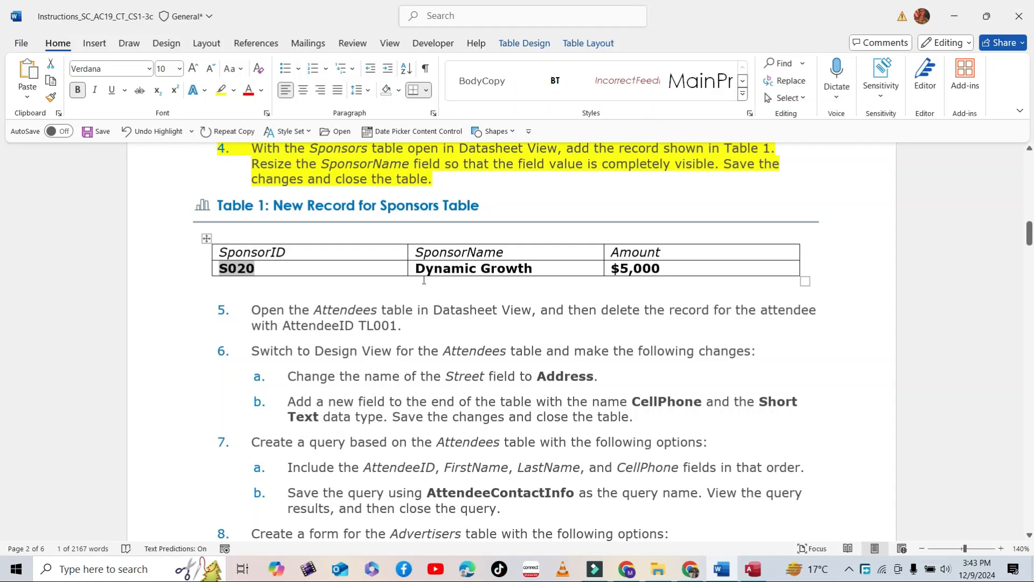
left_click_drag(416, 268, 532, 268)
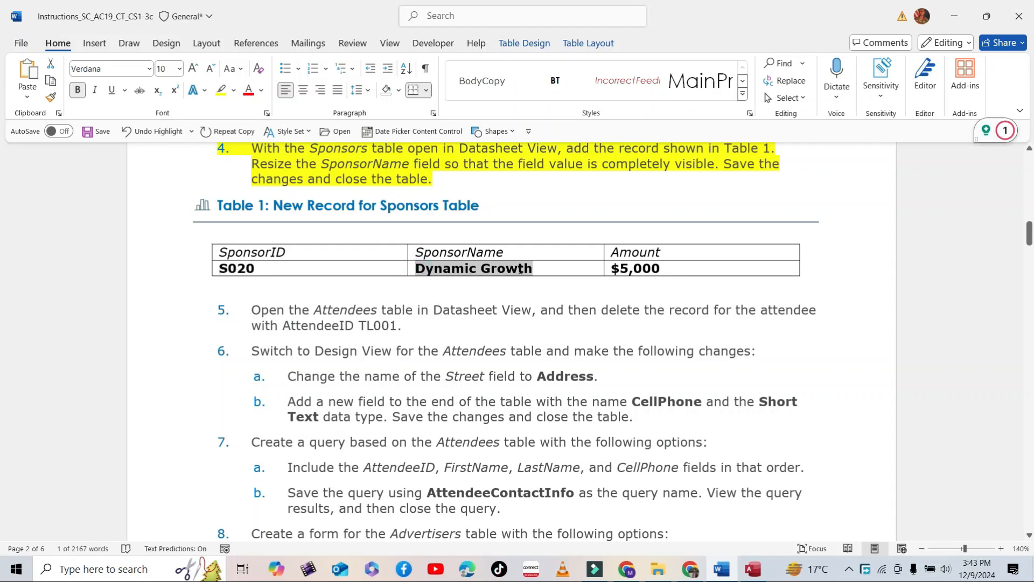
right_click(518, 269)
left_click(551, 240)
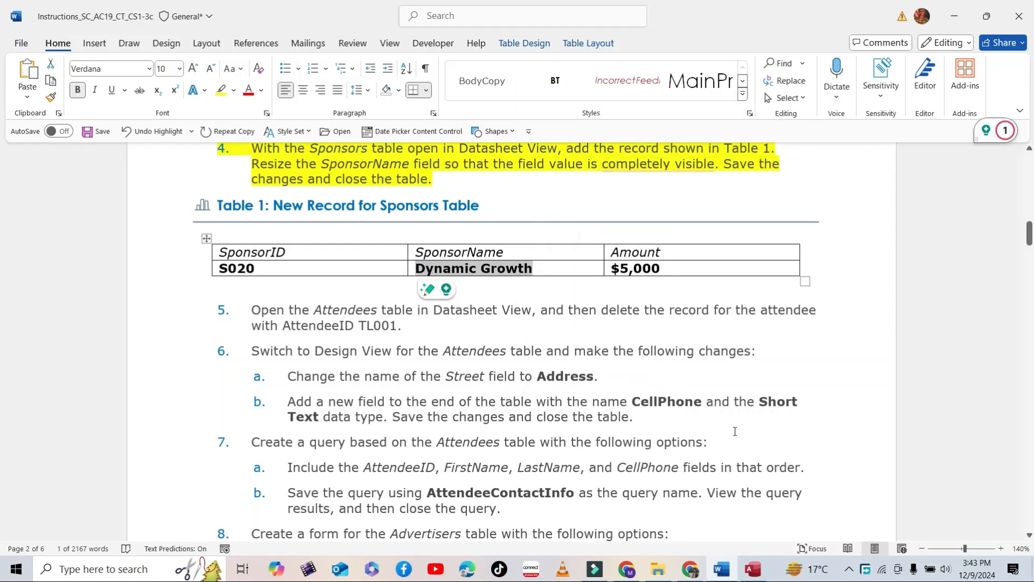
left_click(754, 572)
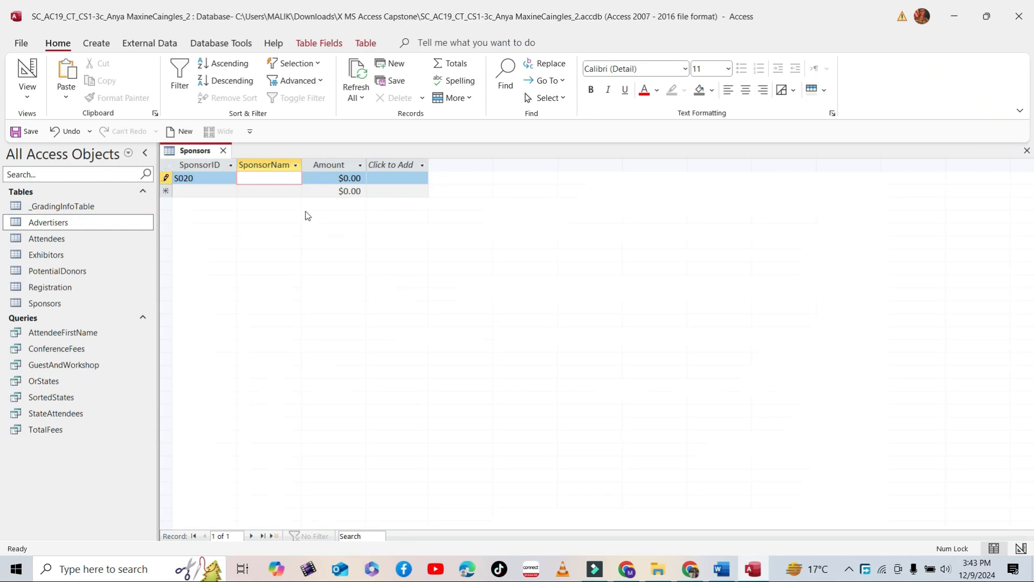
key("ctrl+v")
Set the Amount of record S020 to $5,000, checking the figure against Table 1 in Word, and commit the record.
left_click(333, 178)
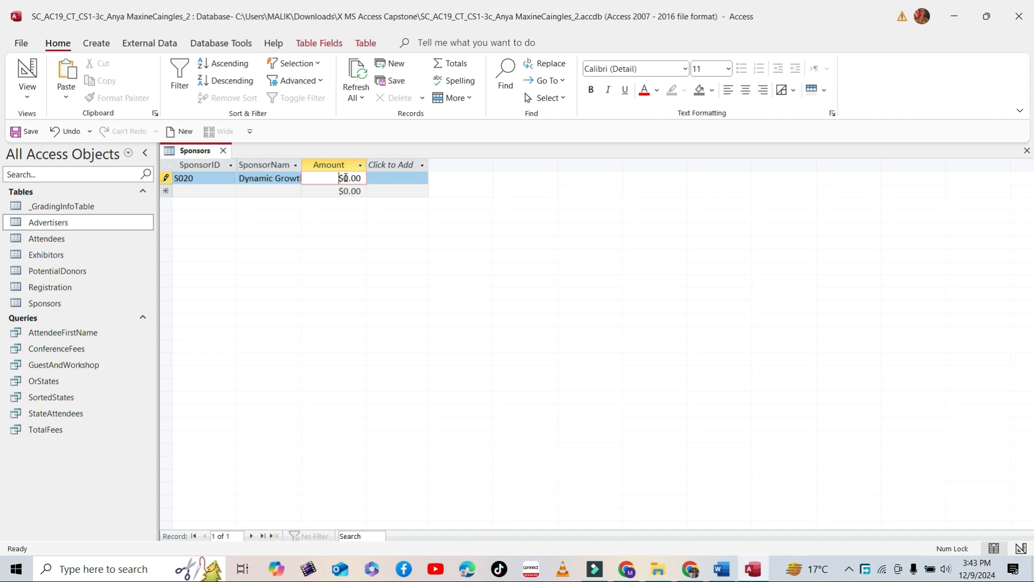
type("5000")
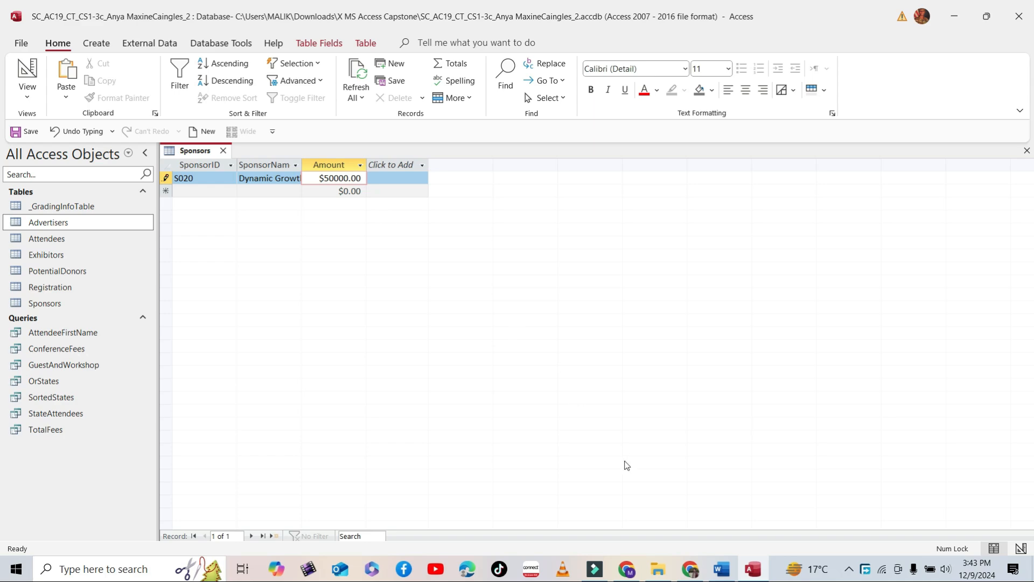
left_click(722, 569)
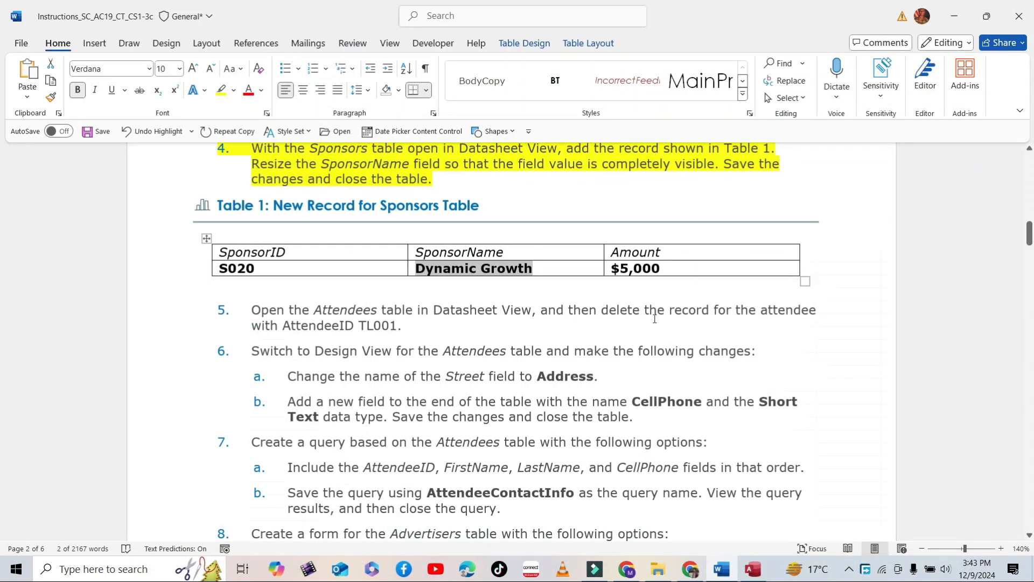
left_click(753, 569)
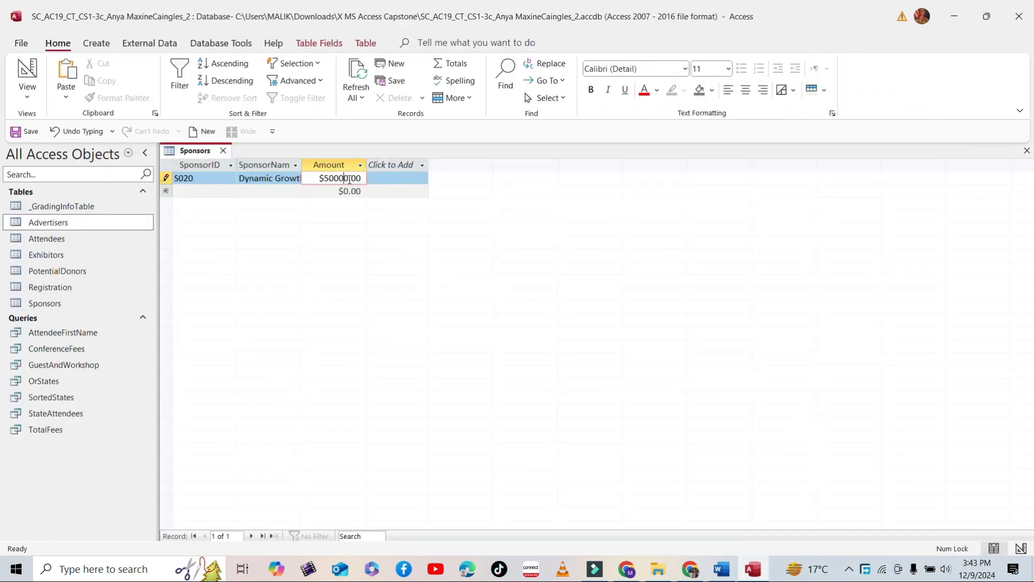
key("BackSpace")
left_click(221, 196)
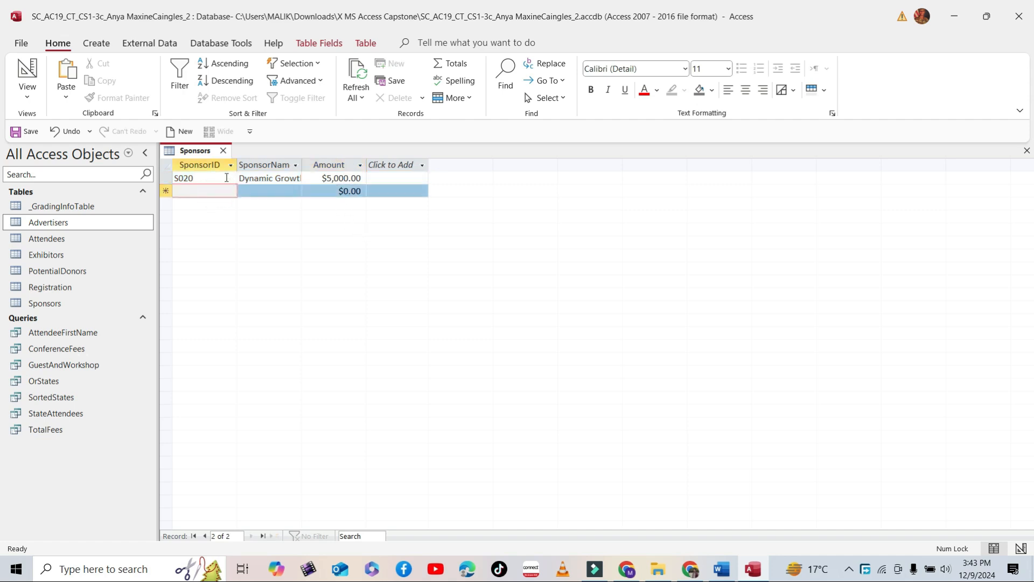
left_click(226, 177)
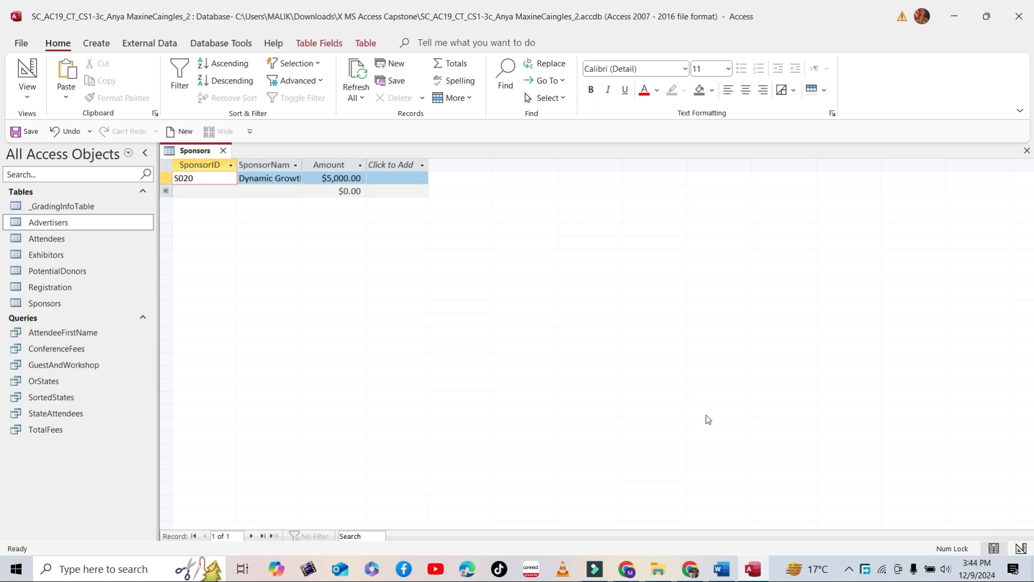
Reread step 4 in the Word instructions, return to Access, and fit all Sponsors columns to the width of their contents.
left_click(732, 561)
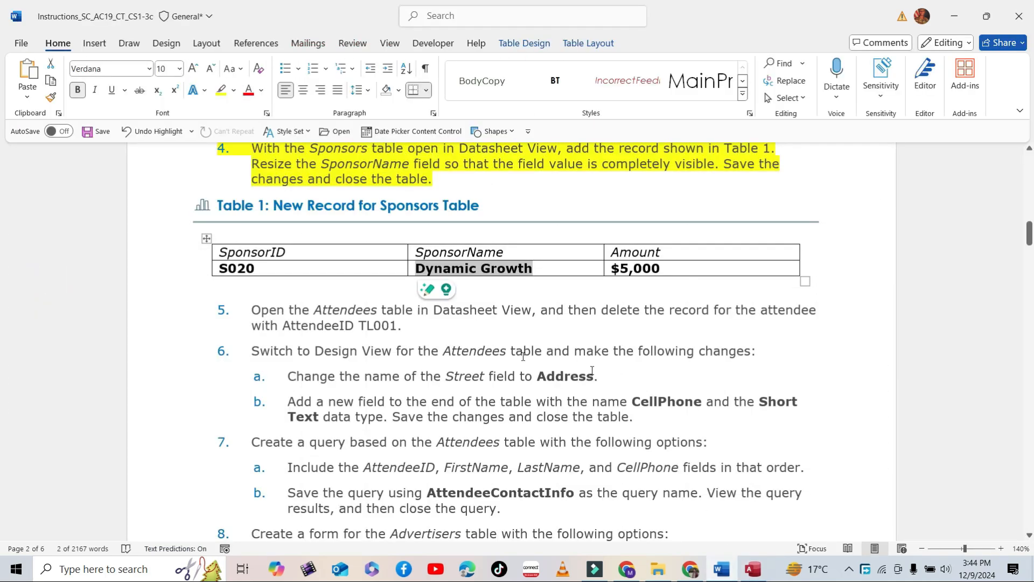
scroll(629, 372, "up", 3)
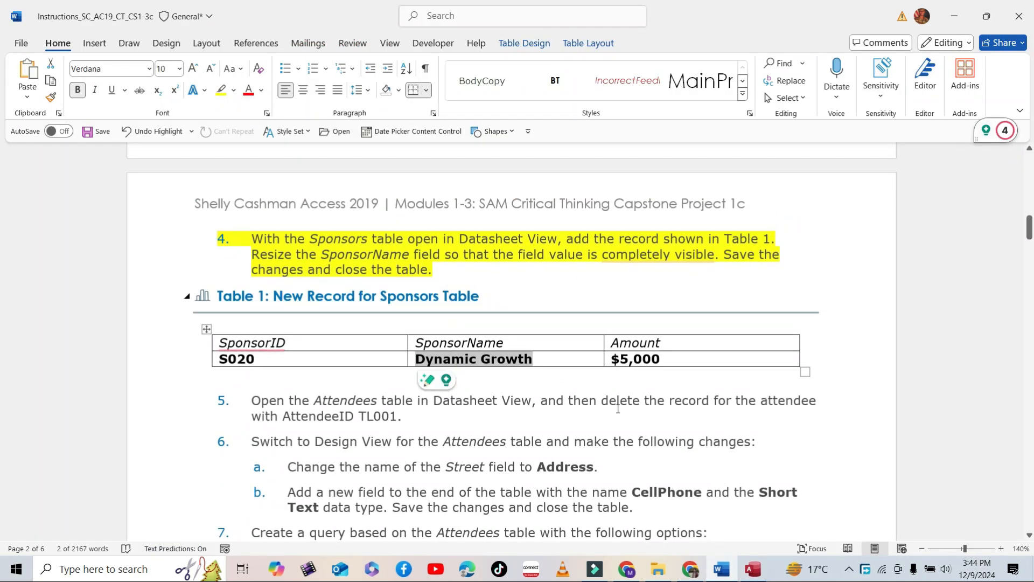
left_click(753, 569)
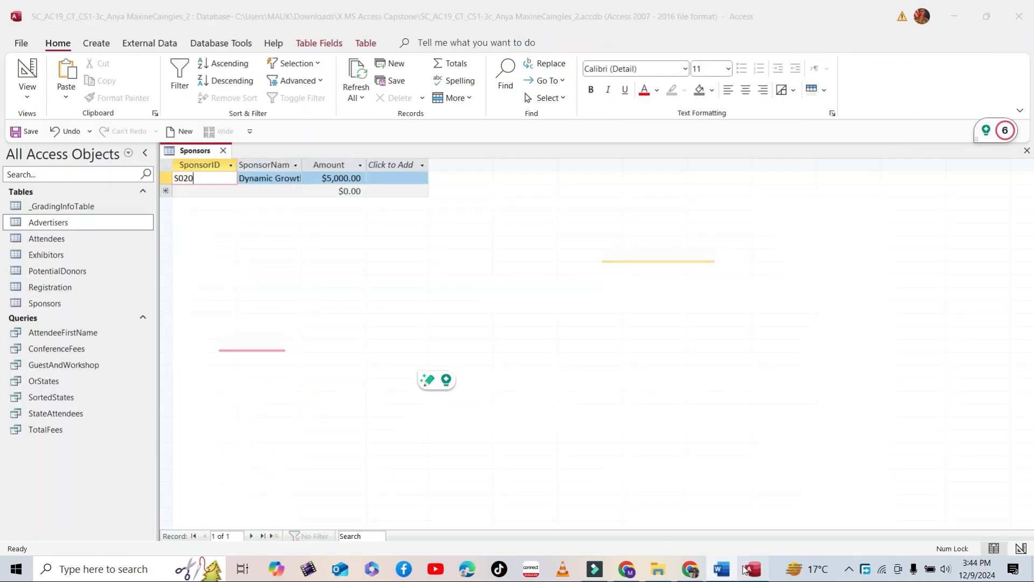
left_click(165, 165)
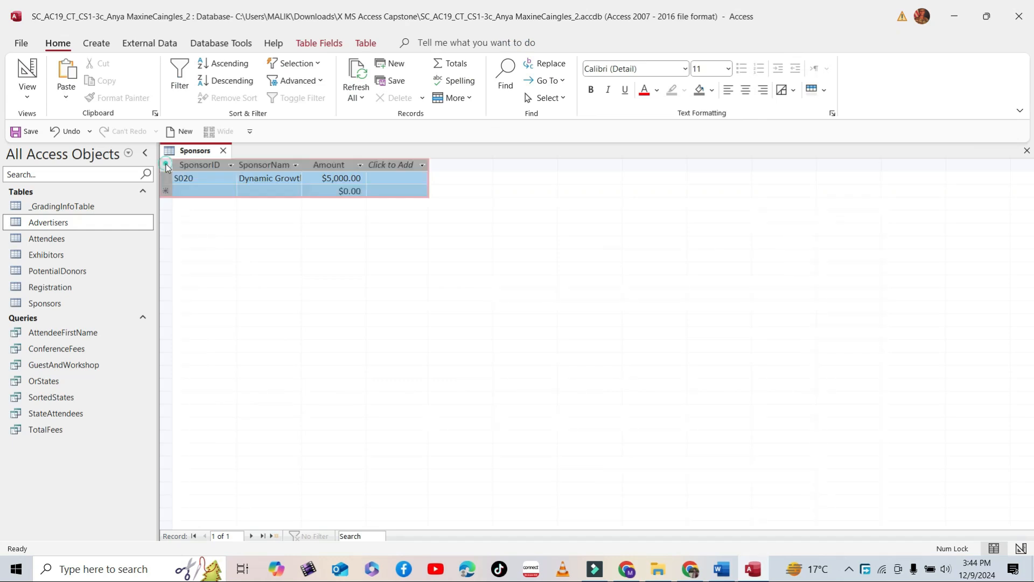
double_click(237, 163)
Save the layout changes to the Sponsors table and close it.
right_click(197, 150)
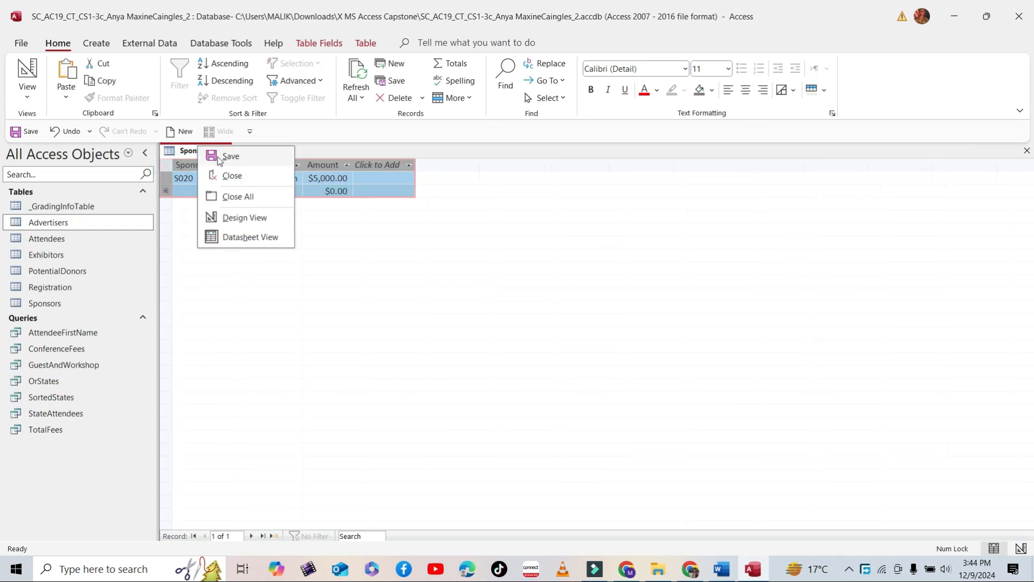
left_click(224, 156)
left_click(223, 151)
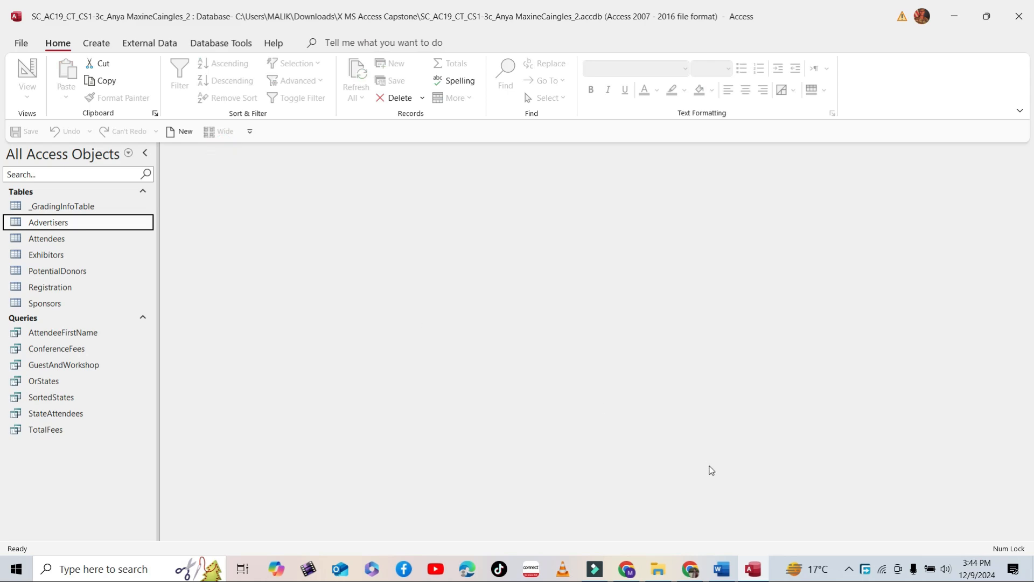
Switch to the Word instructions and highlight step 5, about deleting the attendee record, in yellow.
left_click(722, 570)
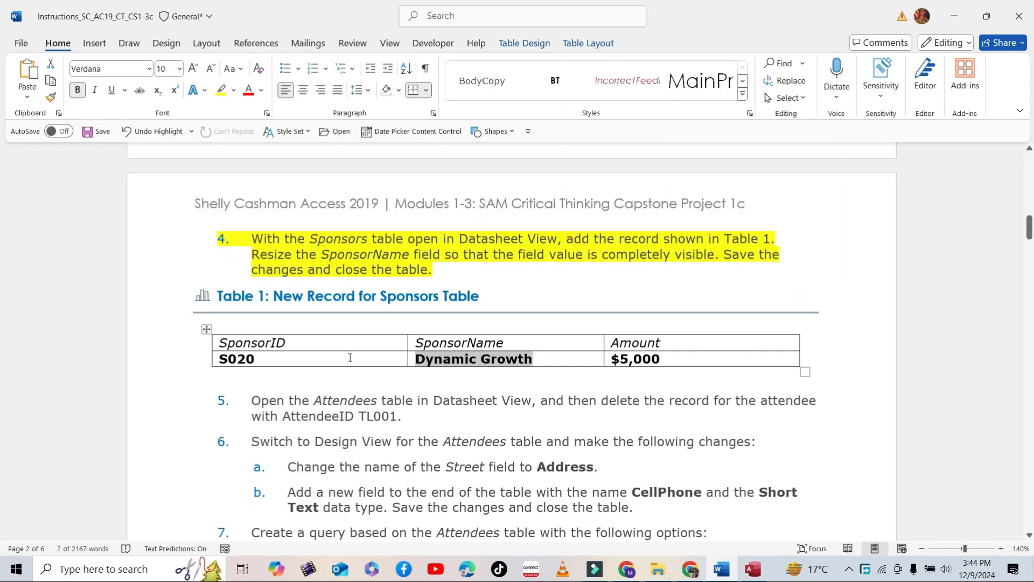
scroll(350, 358, "down", 3)
left_click_drag(249, 310, 471, 322)
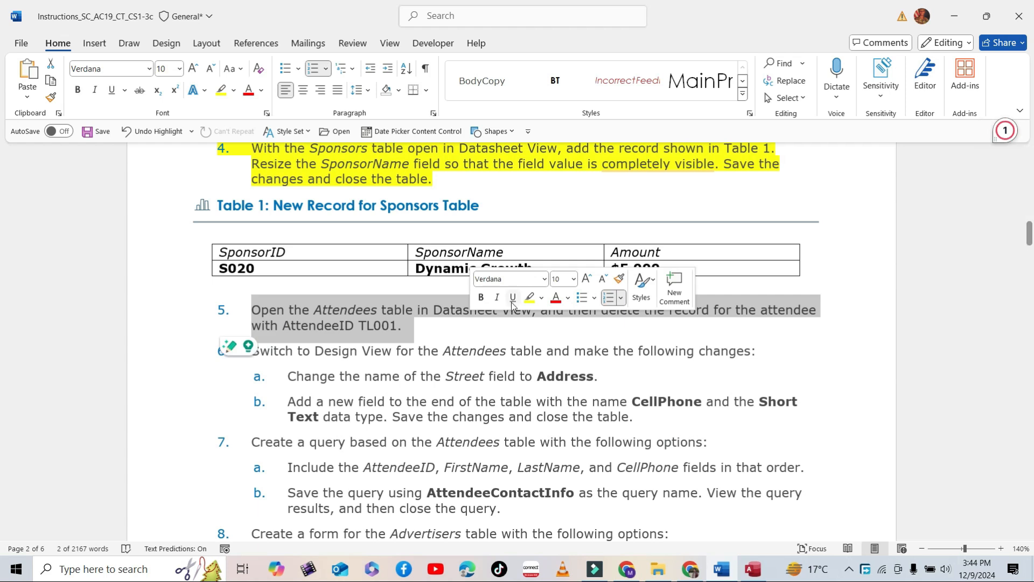
left_click(530, 298)
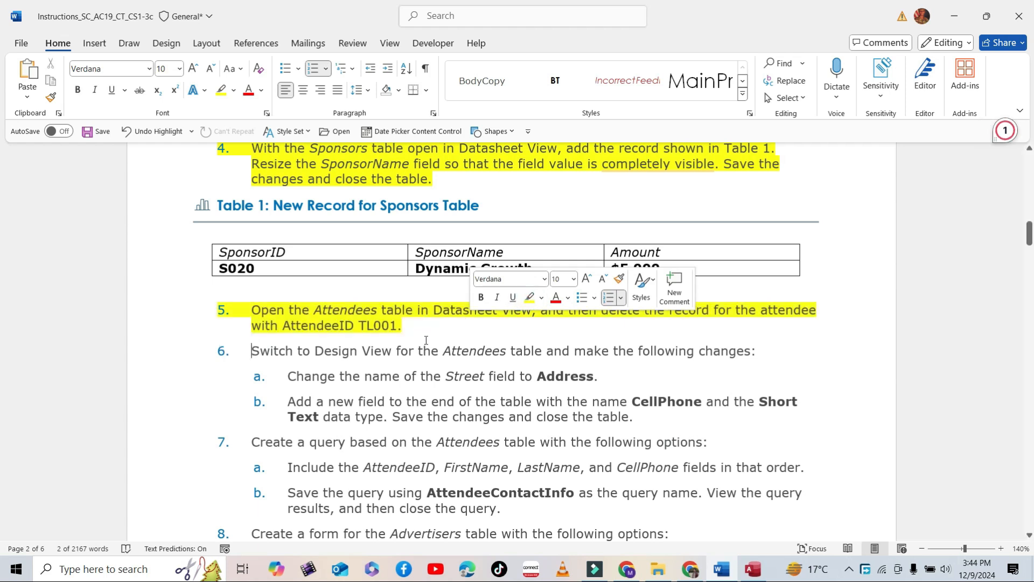
left_click(420, 326)
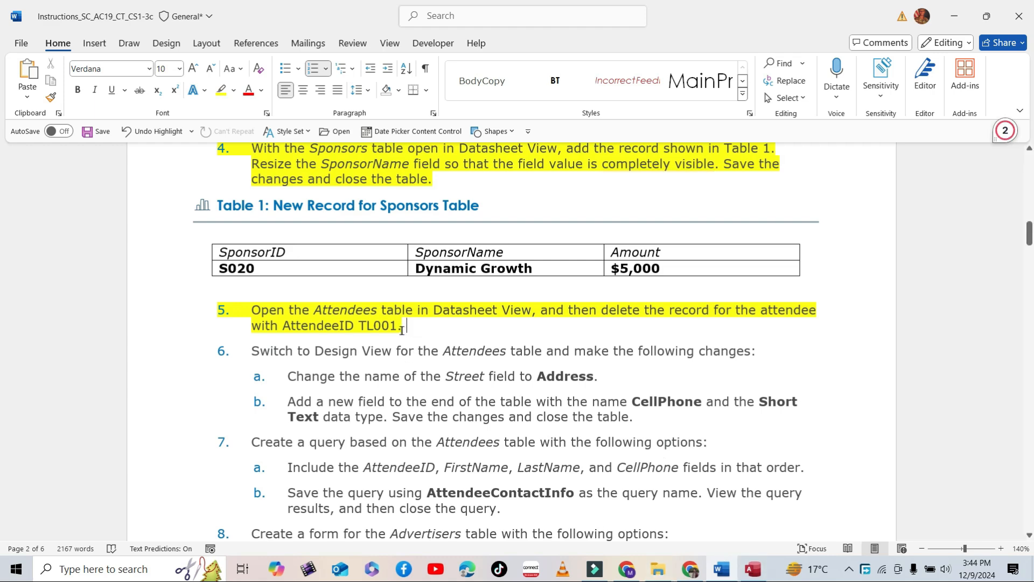
Remove the yellow highlight from step 4, about the Sponsors table, in the instructions.
scroll(413, 344, "up", 1)
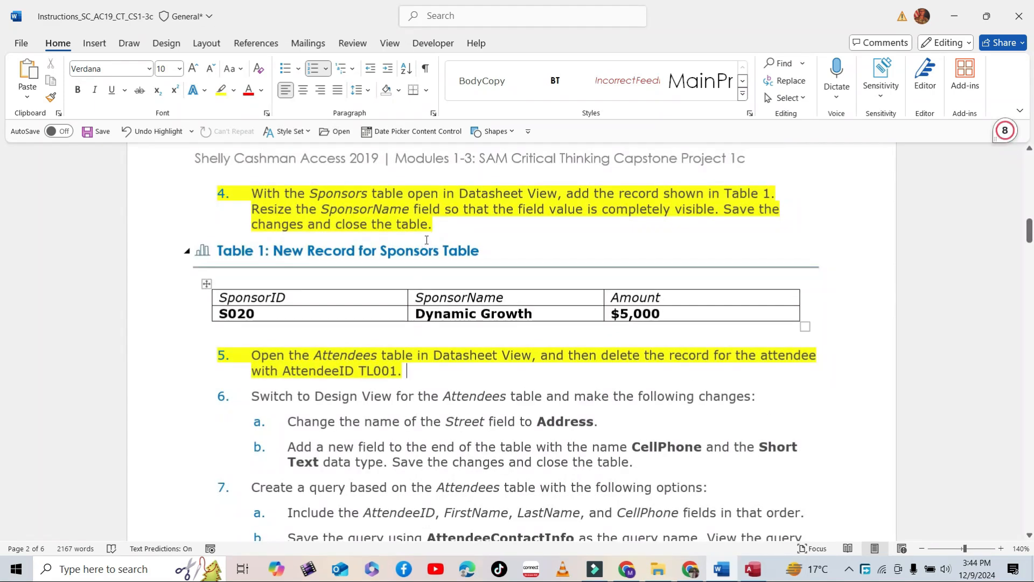
left_click_drag(439, 226, 253, 195)
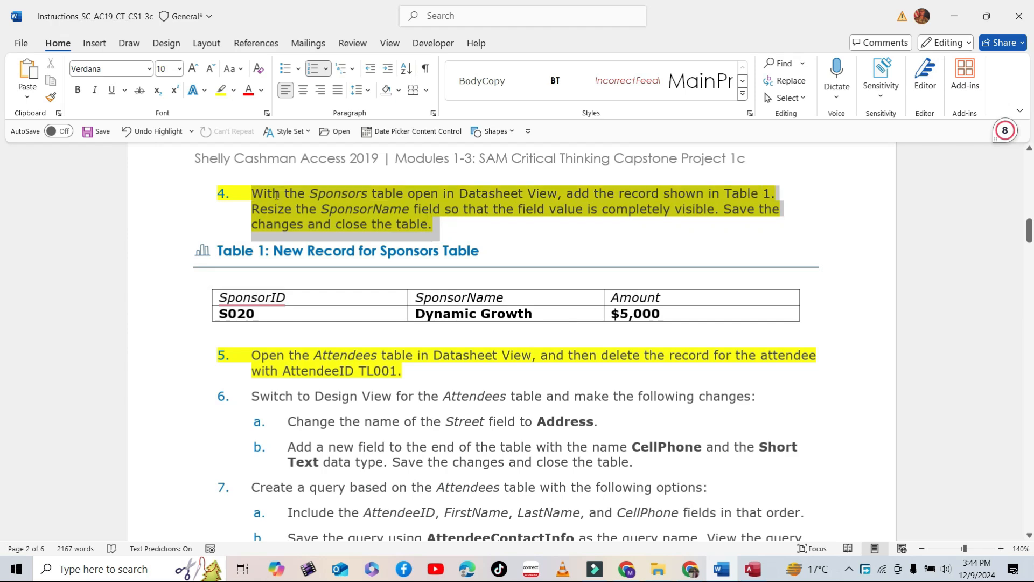
left_click(347, 172)
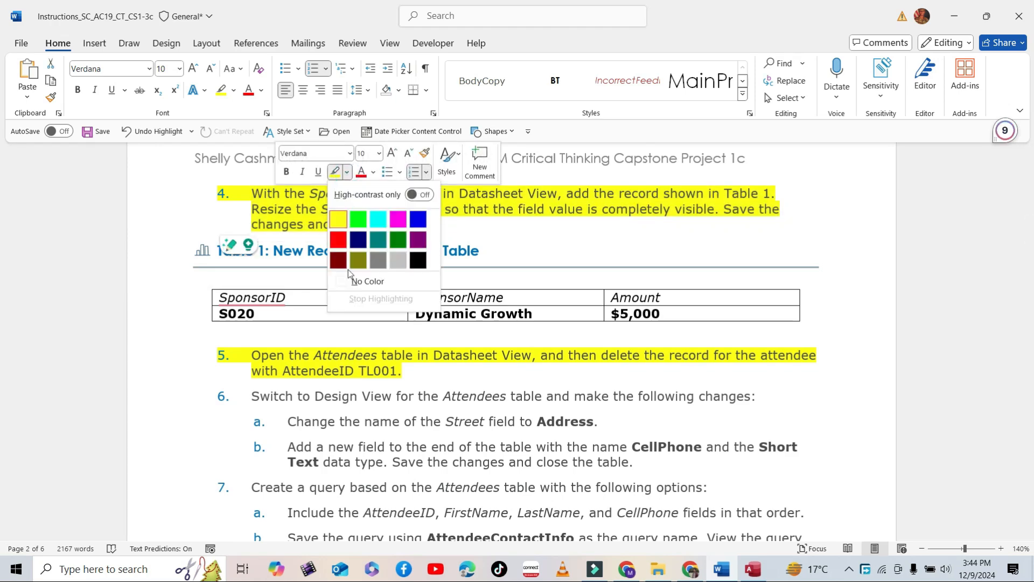
left_click(342, 282)
left_click(344, 357)
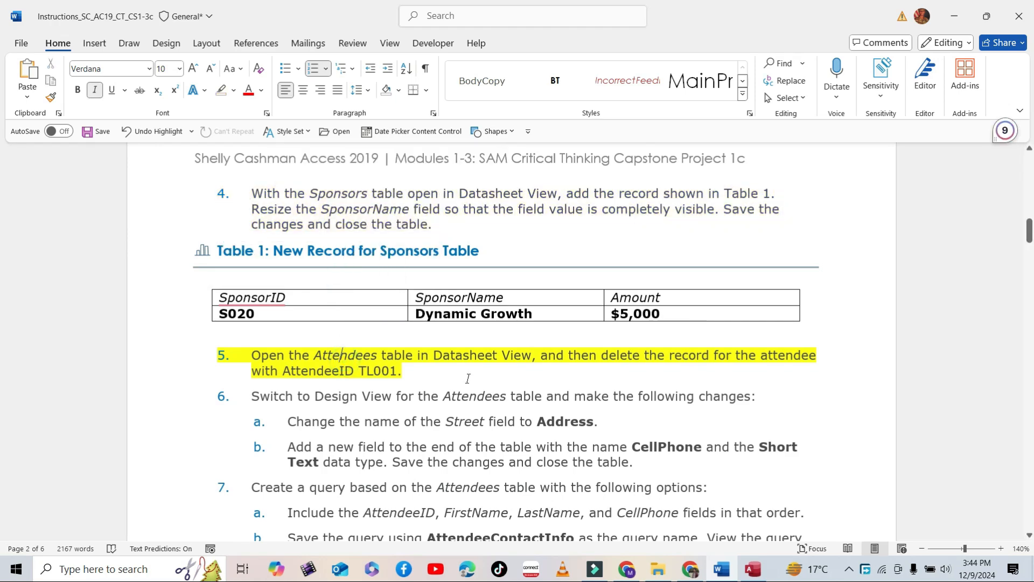
Open the Attendees table in Access in Datasheet View, checking step 5 in Word for the AttendeeID of the record to delete.
scroll(474, 372, "down", 2)
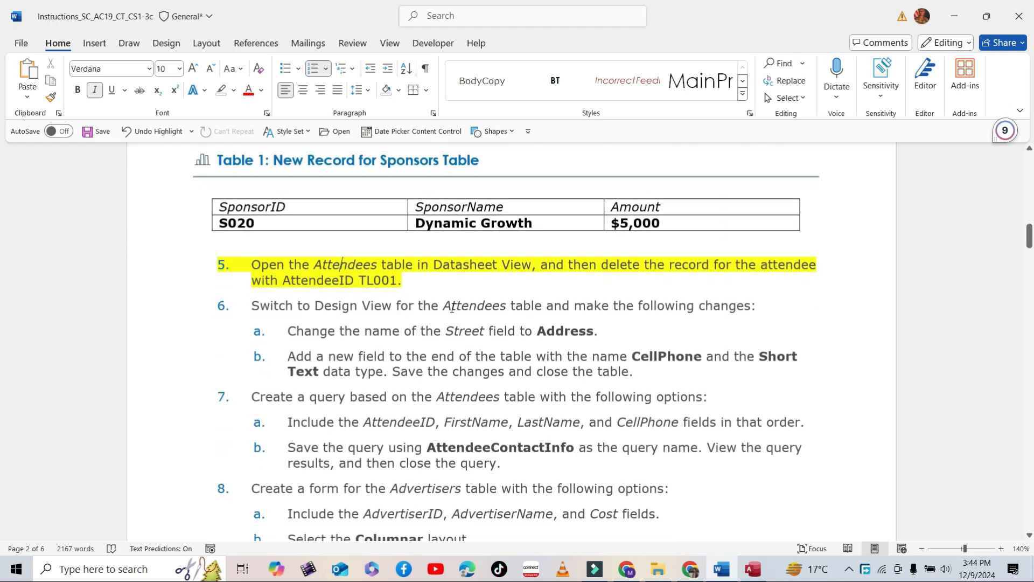
left_click(754, 570)
double_click(76, 239)
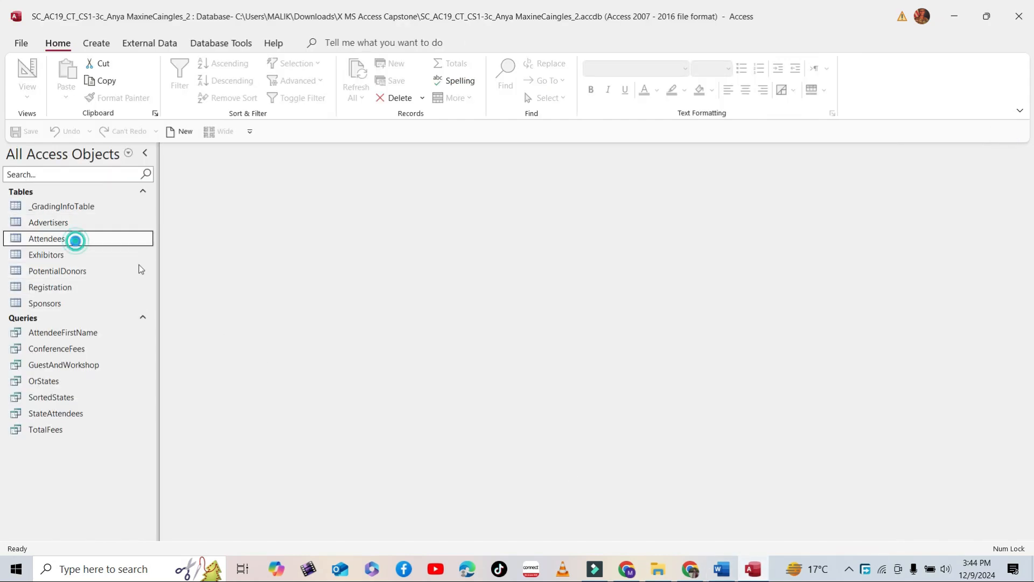
left_click(722, 569)
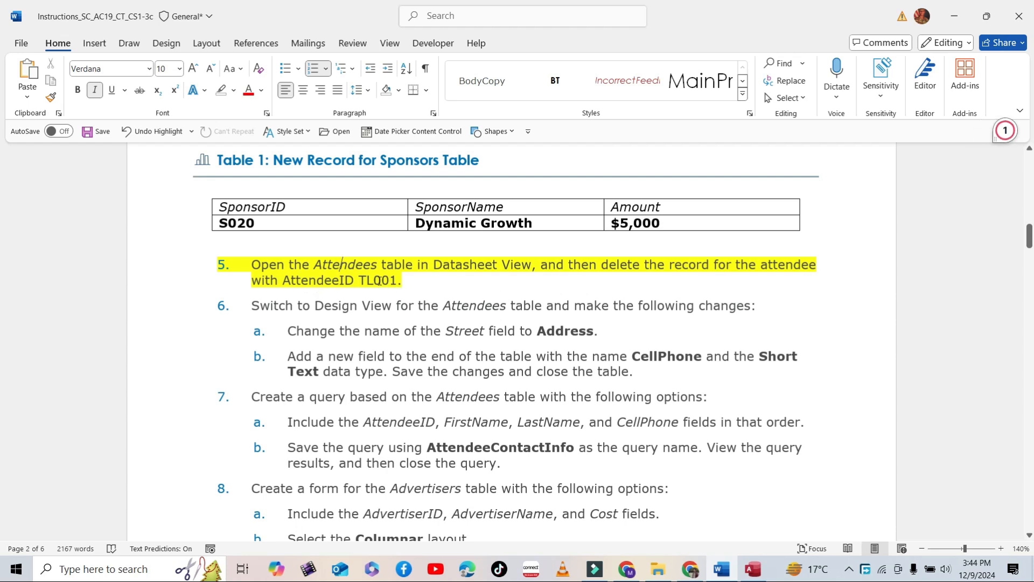
left_click_drag(283, 280, 390, 277)
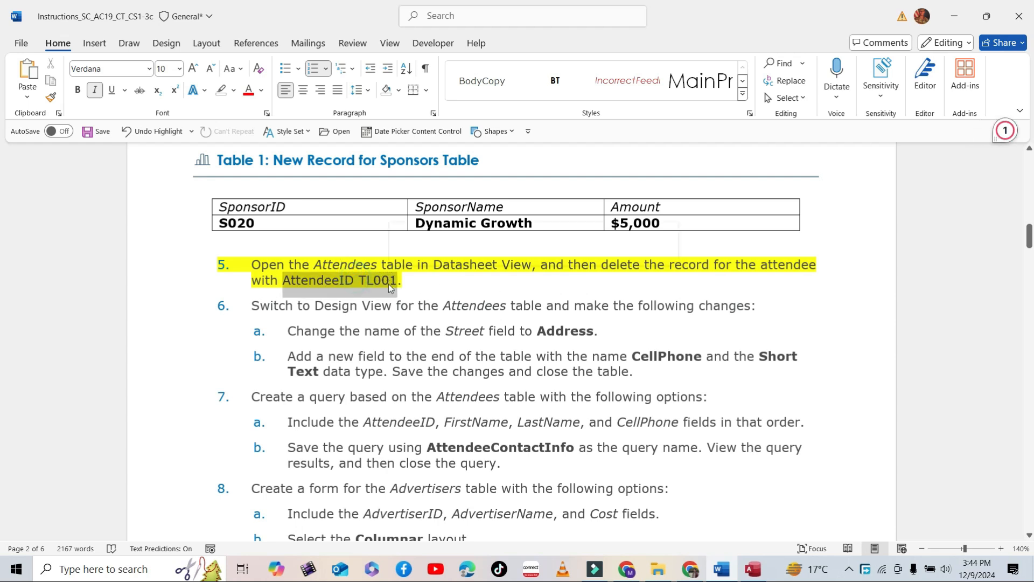
left_click(759, 578)
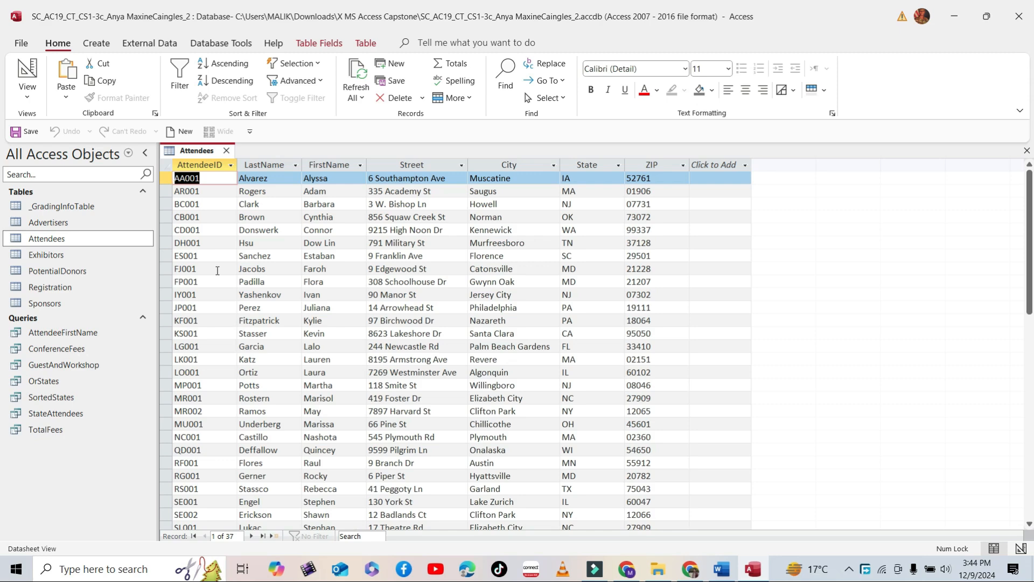
Delete the record with AttendeeID TL001 from the Attendees table and save the table.
scroll(217, 270, "down", 7)
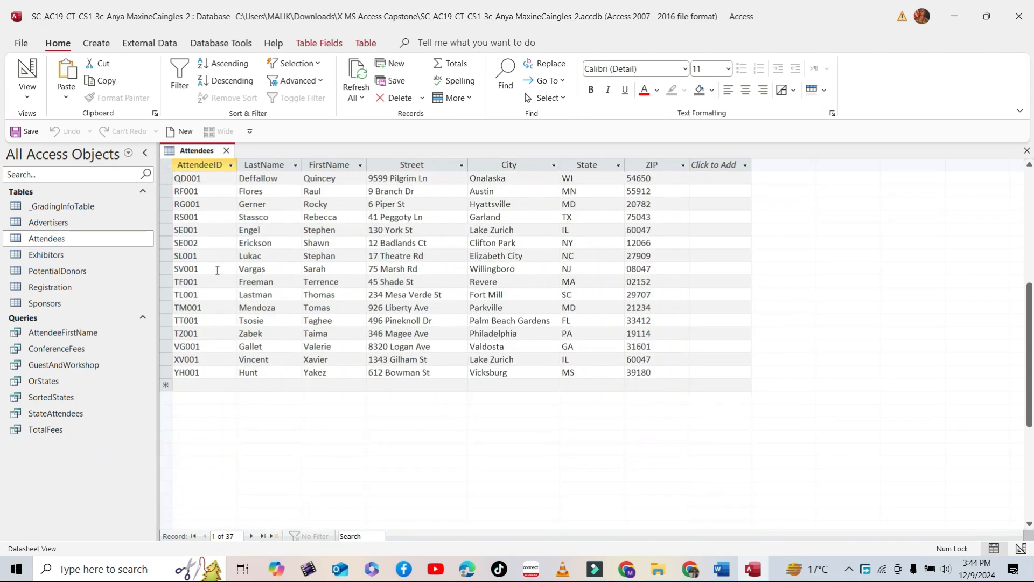
left_click(202, 294)
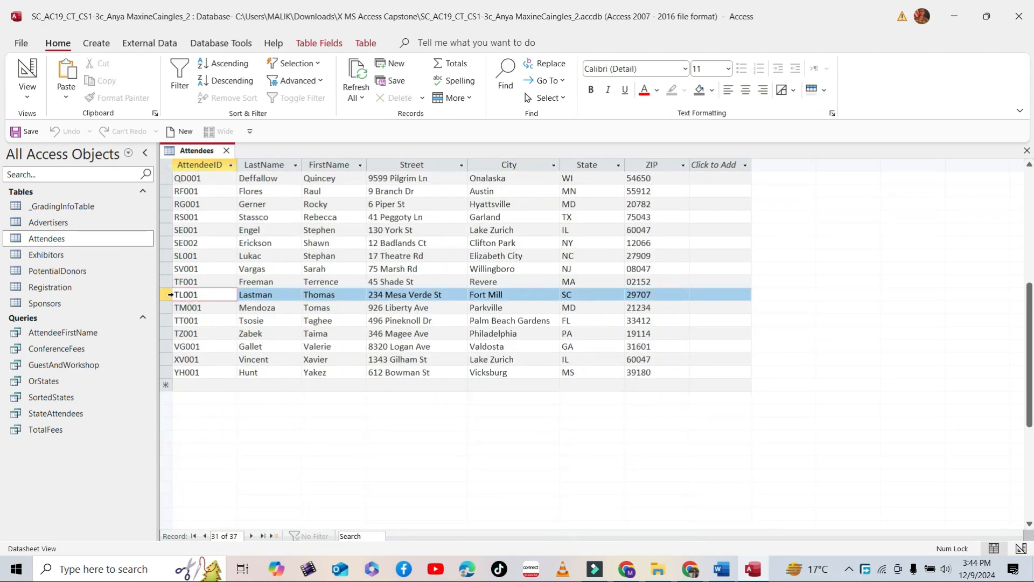
left_click(166, 294)
right_click(167, 296)
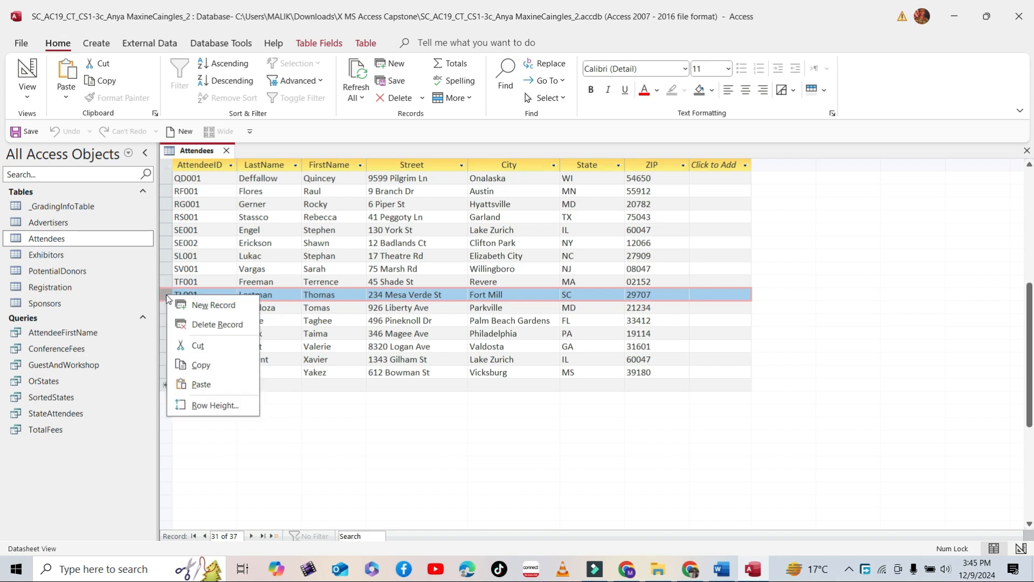
left_click(215, 324)
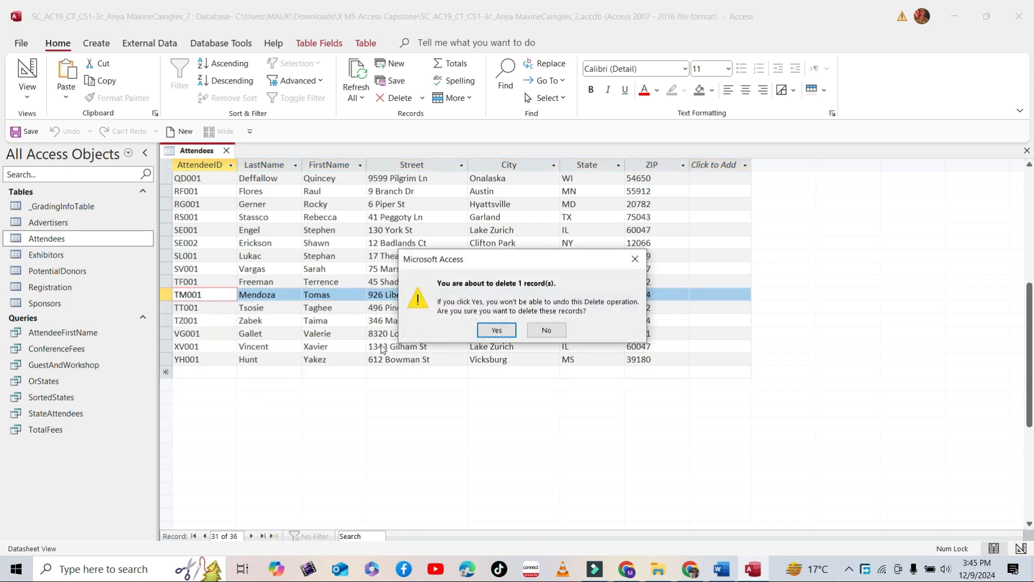
left_click(494, 330)
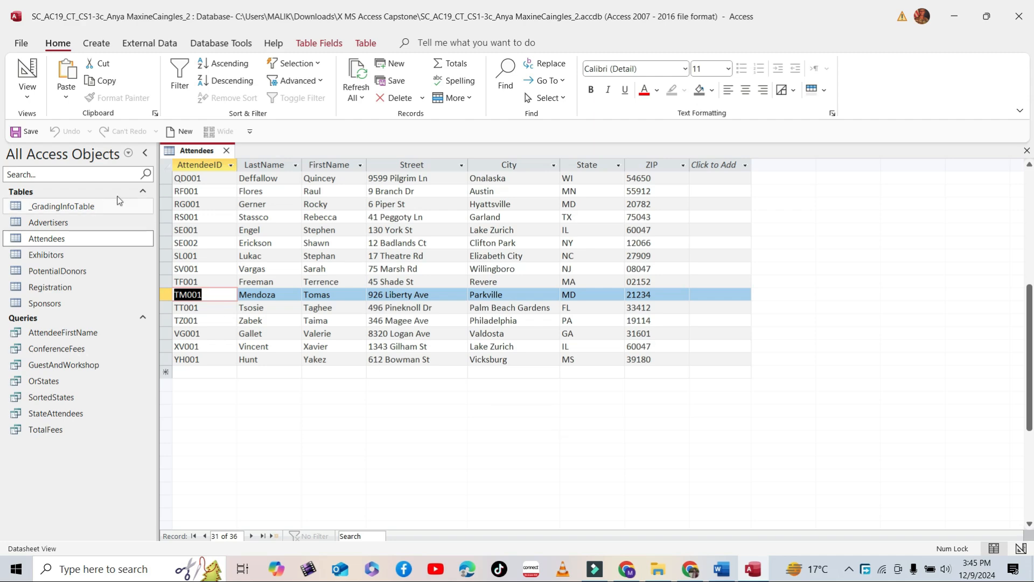
left_click(24, 131)
Switch to the Word instructions and remove the yellow highlight from step 5.
left_click(722, 569)
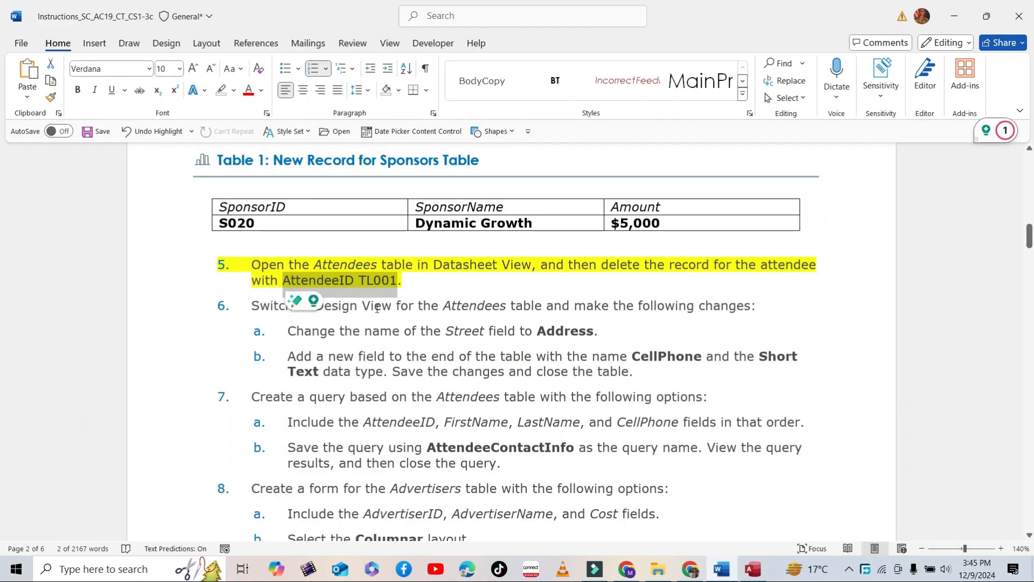
left_click(375, 306)
left_click_drag(251, 303, 759, 305)
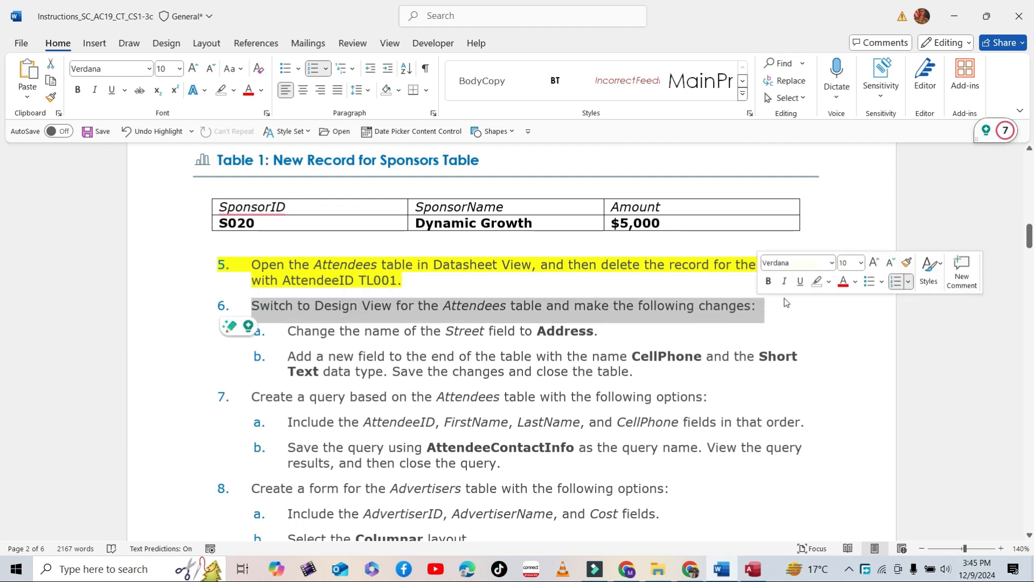
left_click_drag(409, 283, 252, 264)
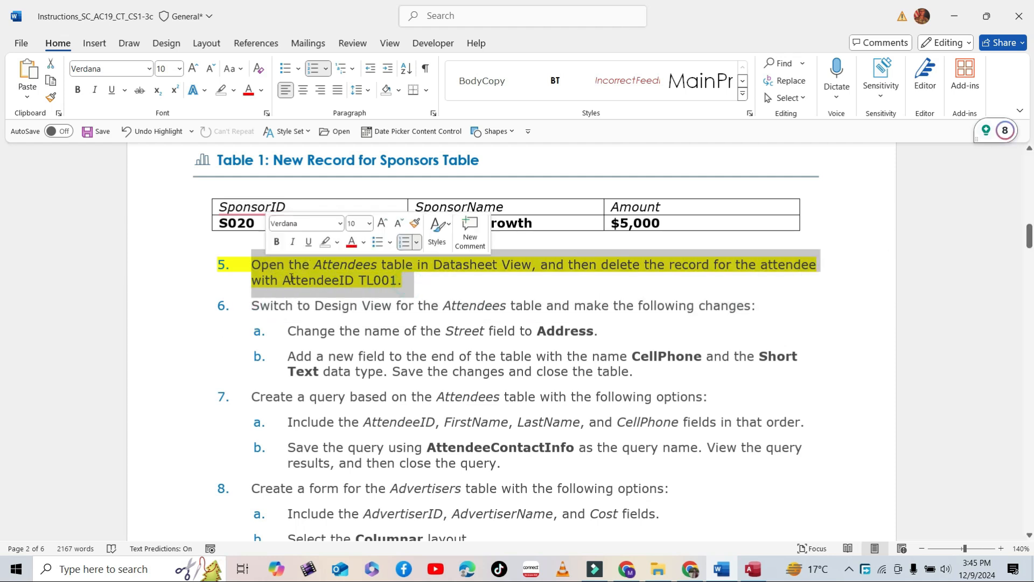
left_click(324, 242)
left_click(314, 305)
Highlight the introductory line of step 6 in yellow and read its sub-steps for the Attendees table.
left_click_drag(248, 304, 773, 315)
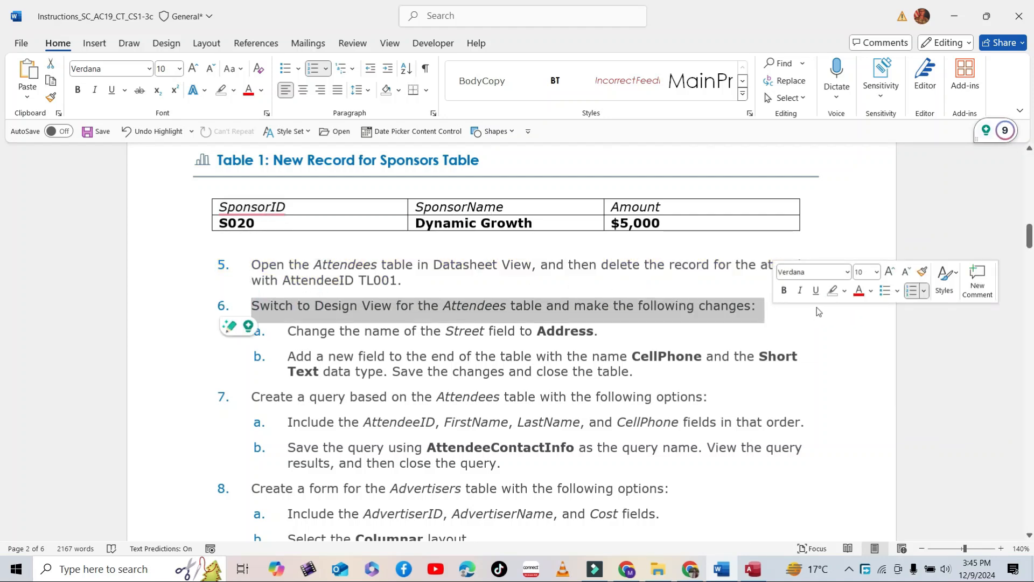
left_click(844, 291)
left_click(836, 338)
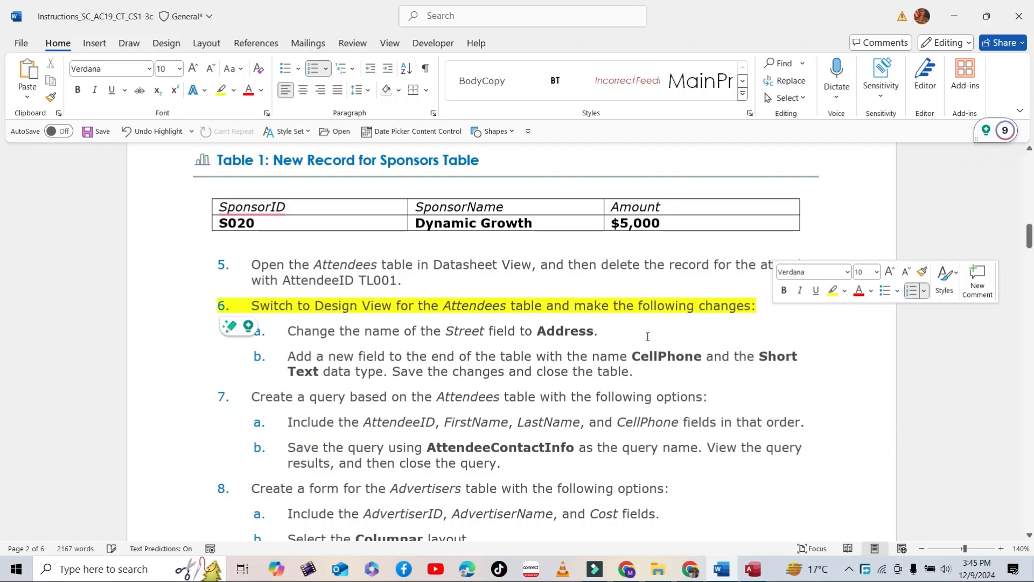
left_click(288, 331)
left_click(422, 331)
scroll(473, 337, "down", 1)
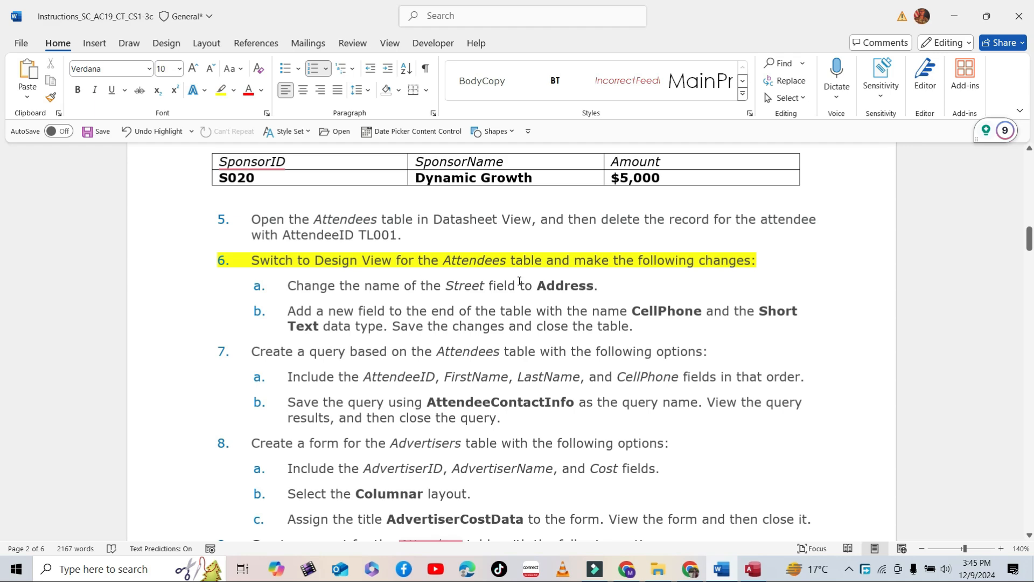
Switch to Access and show the Attendees table in Design View.
left_click(753, 569)
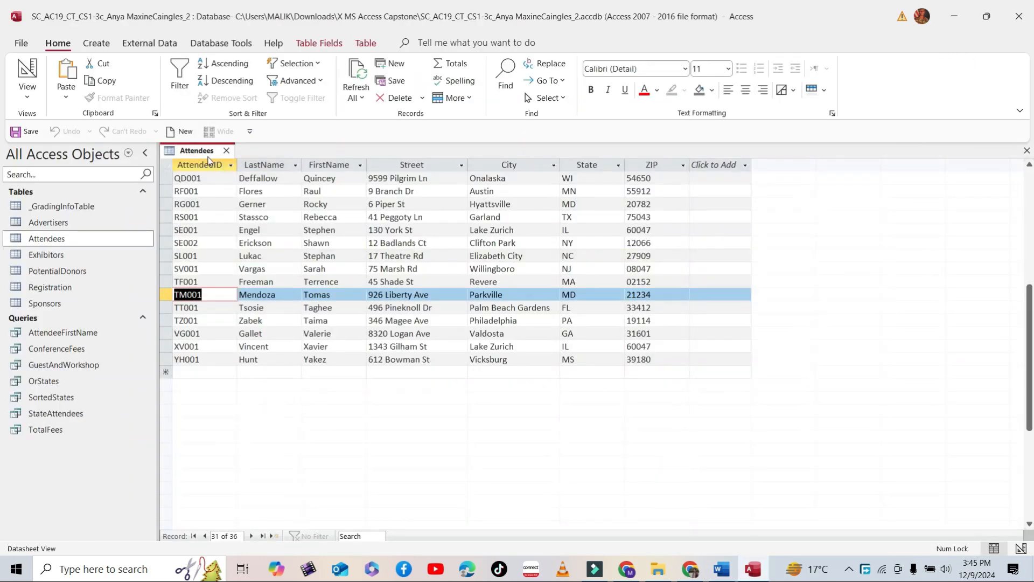
right_click(205, 155)
left_click(237, 222)
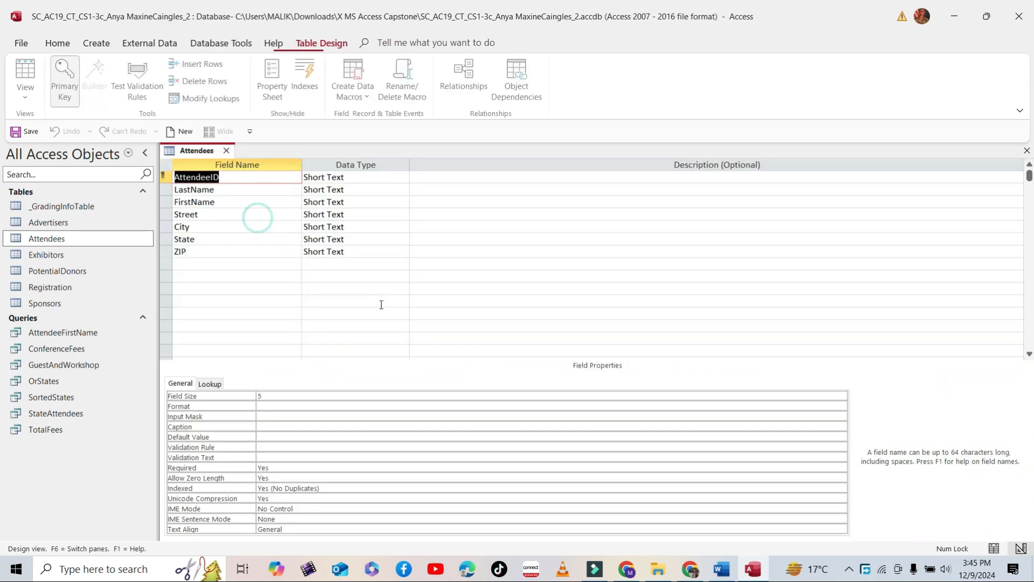
Copy Address from step 6a in Word and paste it as the new name of the Street field in the Attendees table design.
left_click(722, 569)
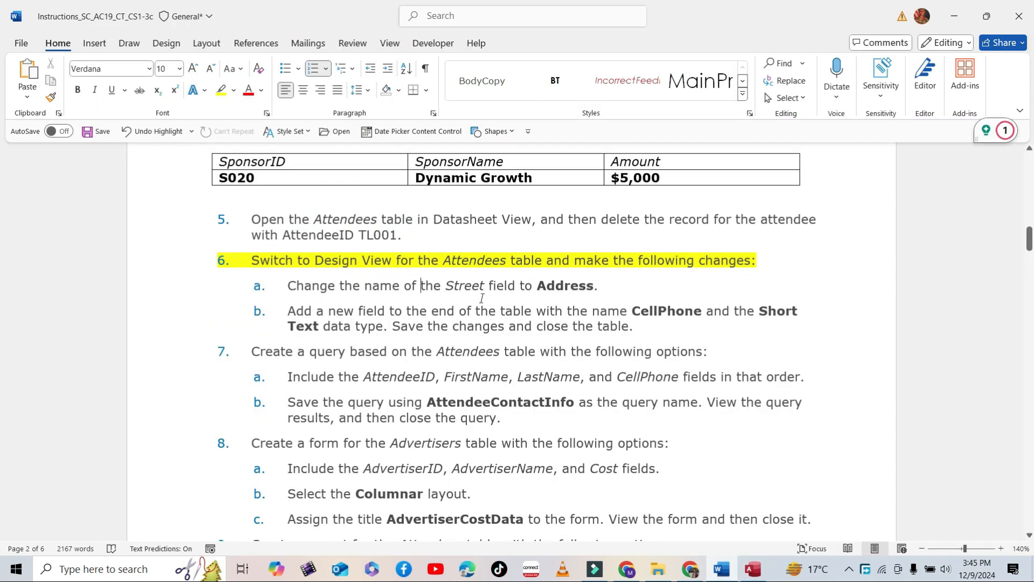
left_click_drag(538, 286, 596, 288)
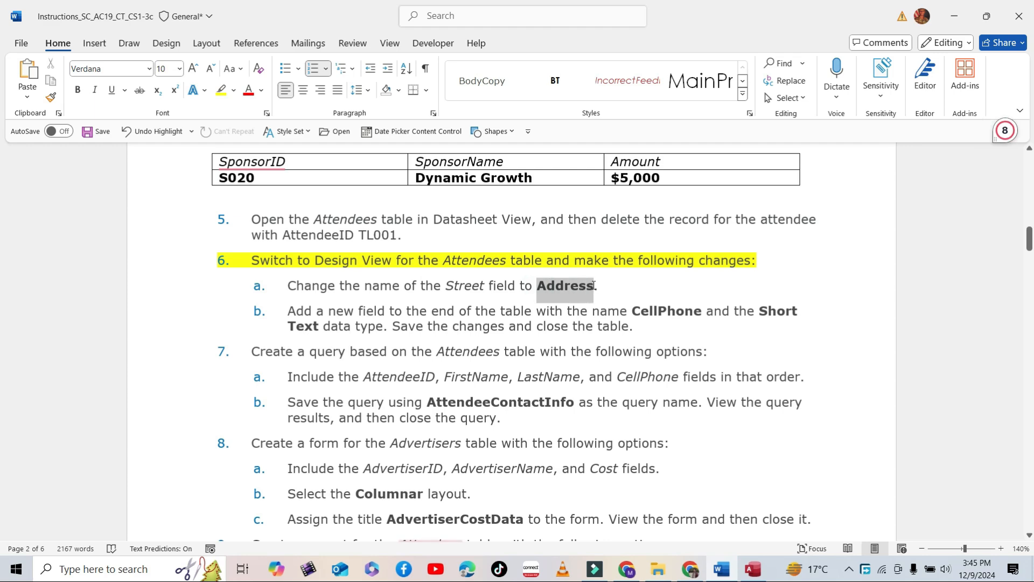
right_click(570, 295)
left_click(602, 259)
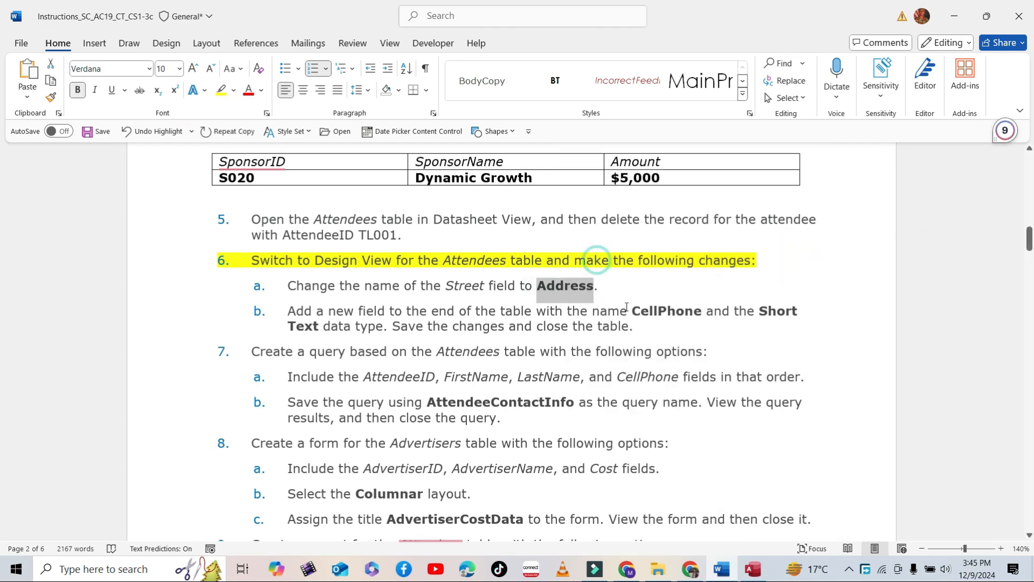
key("alt+Tab")
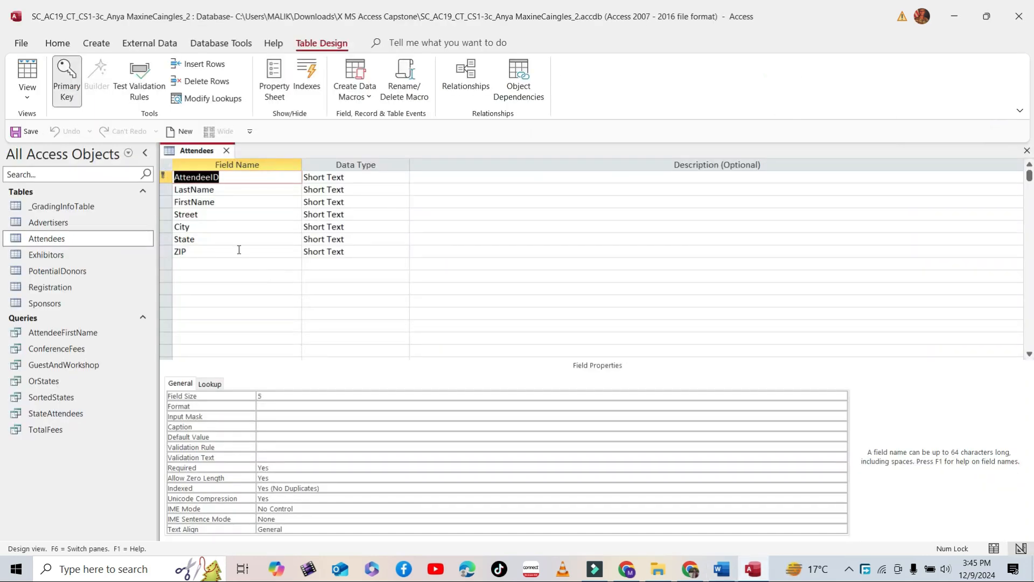
double_click(212, 214)
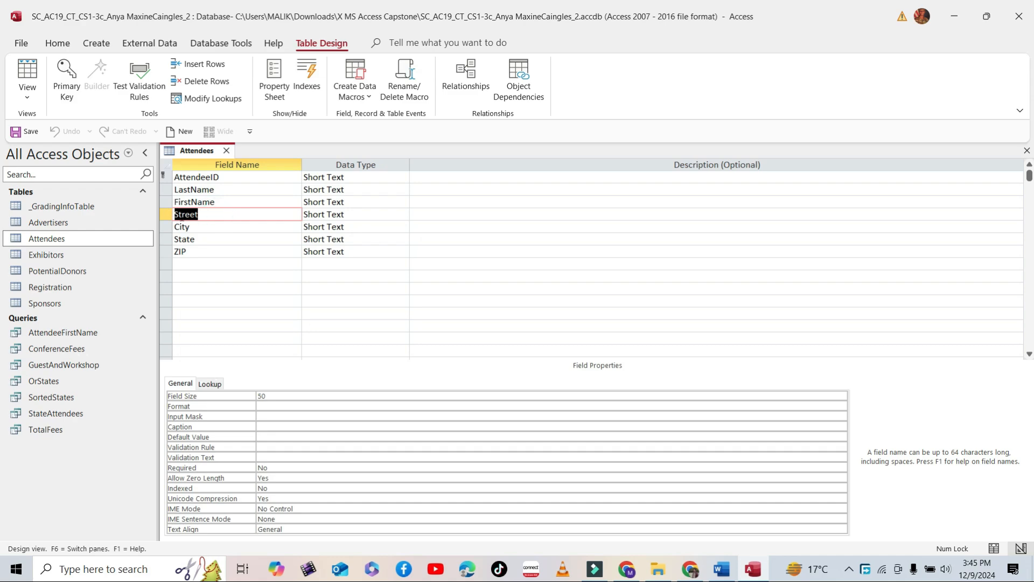
key("ctrl+v")
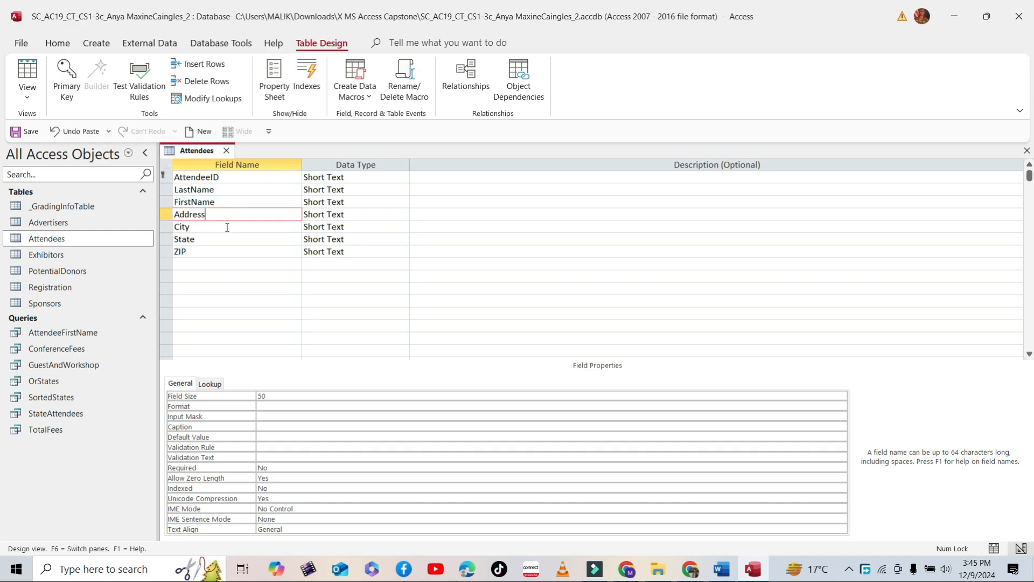
key("Tab")
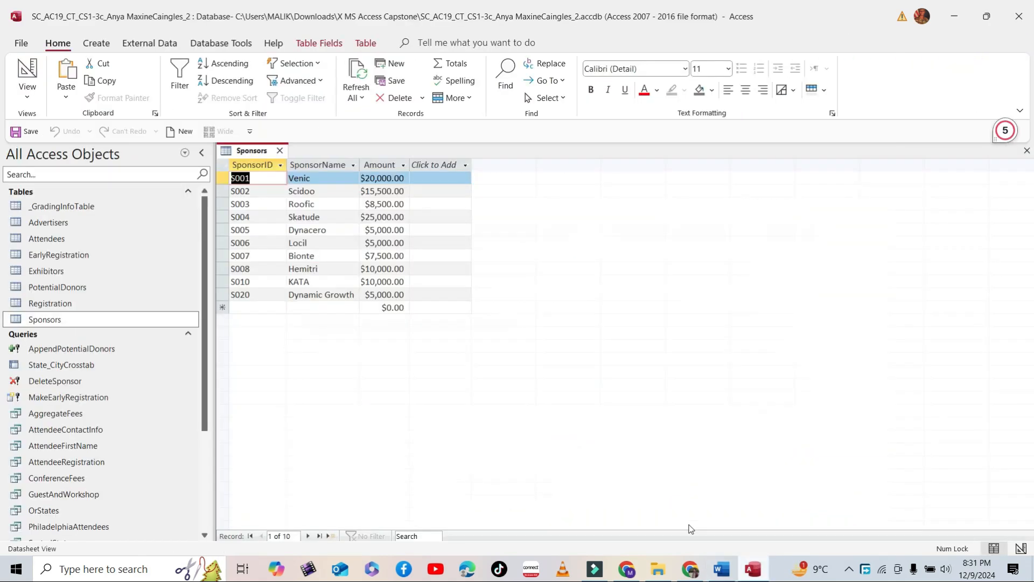
Sort the Sponsors table by SponsorName from A to Z.
left_click(354, 165)
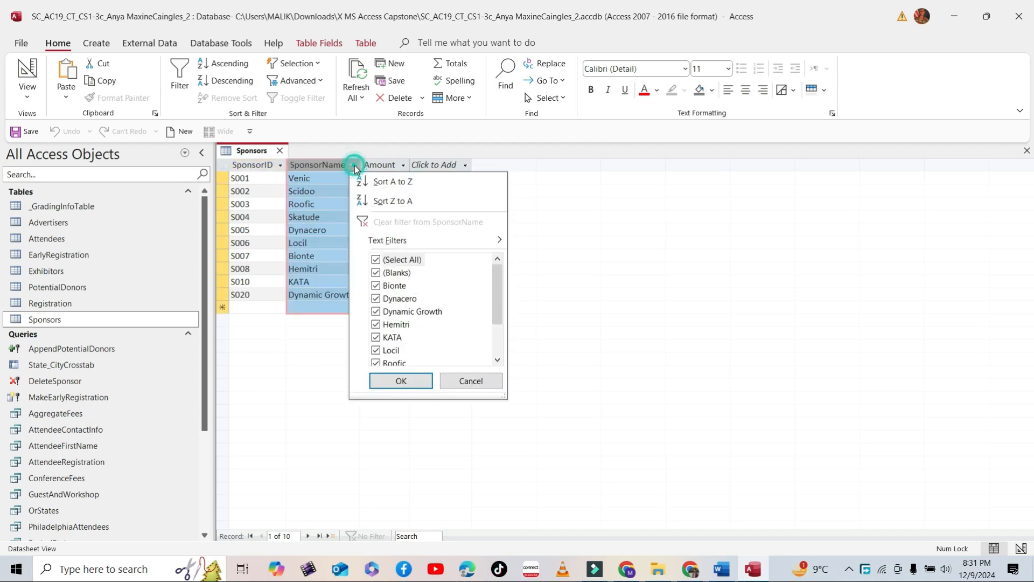
left_click(394, 178)
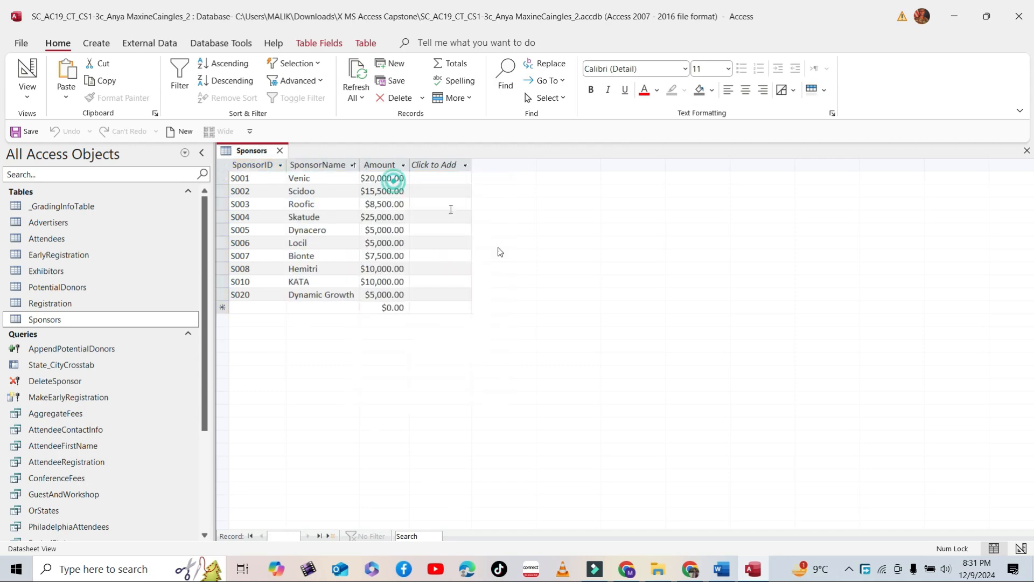
Check step 32b in the Word instructions and add a total row to the Sponsors datasheet in Access.
left_click(722, 569)
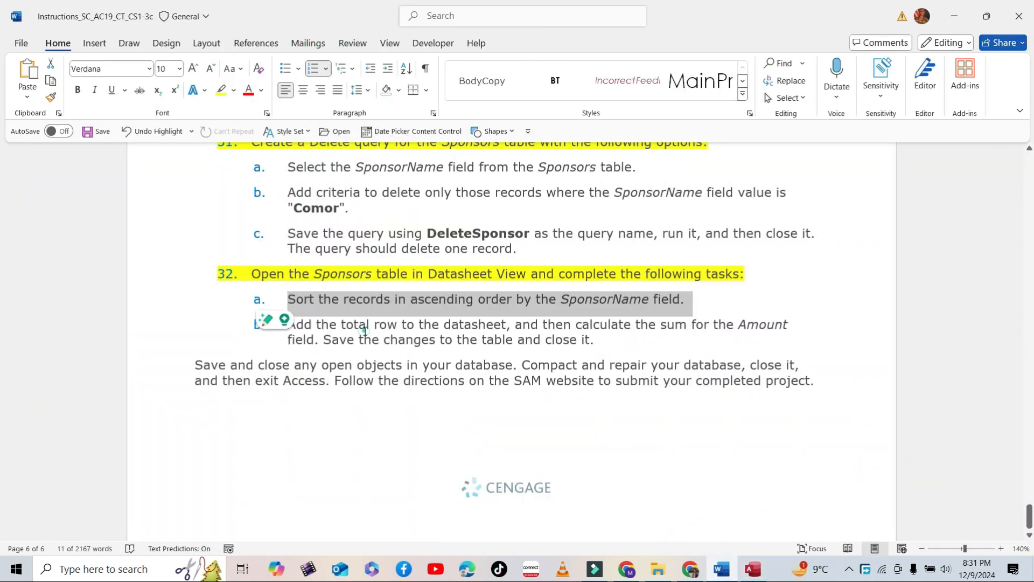
left_click(291, 322)
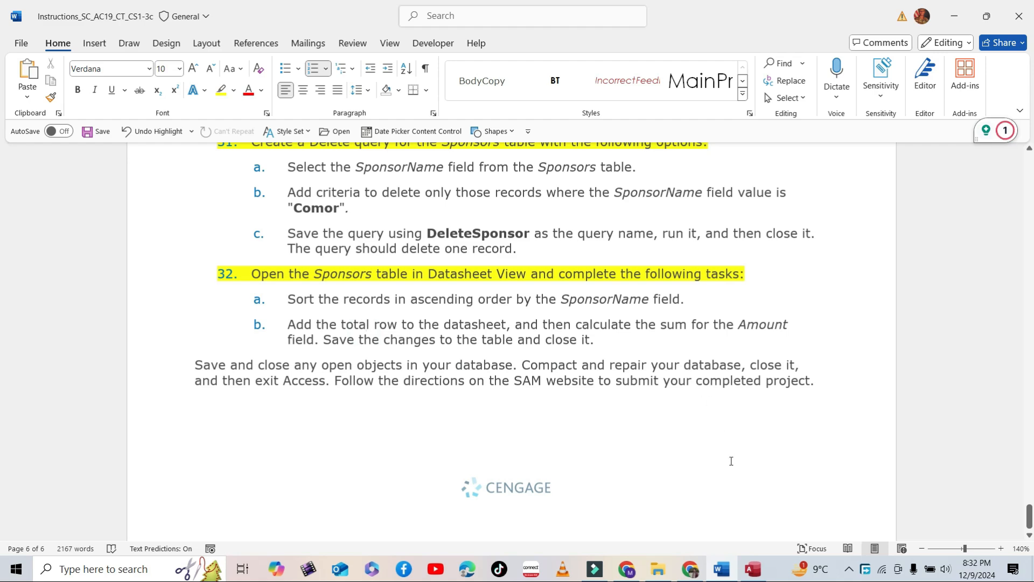
left_click(753, 569)
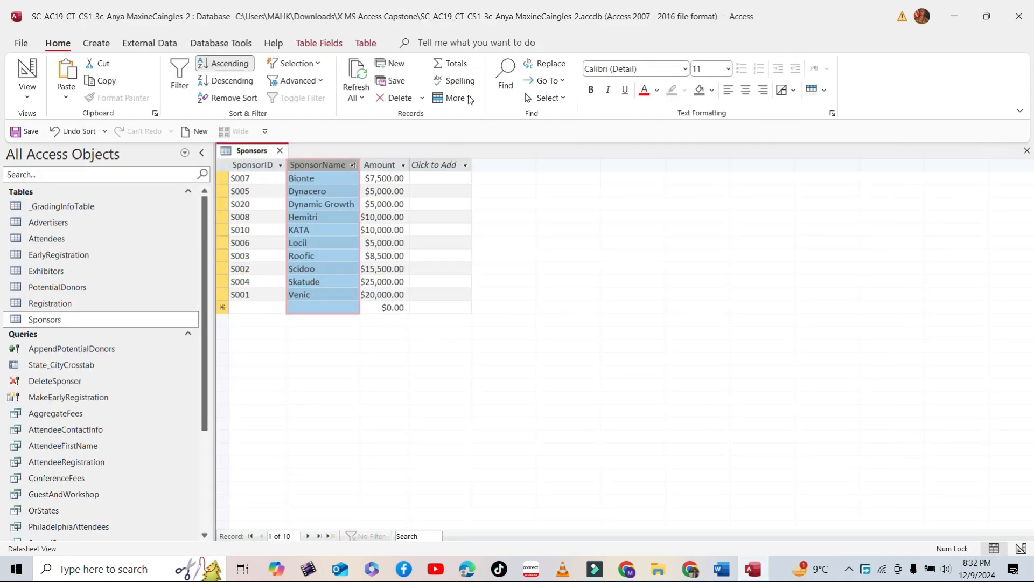
left_click(381, 178)
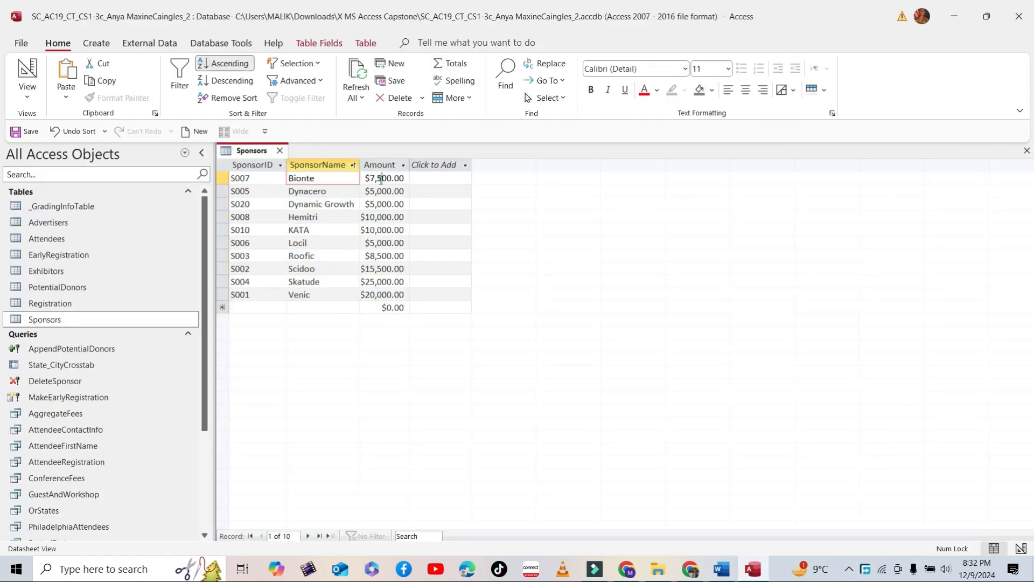
left_click(455, 63)
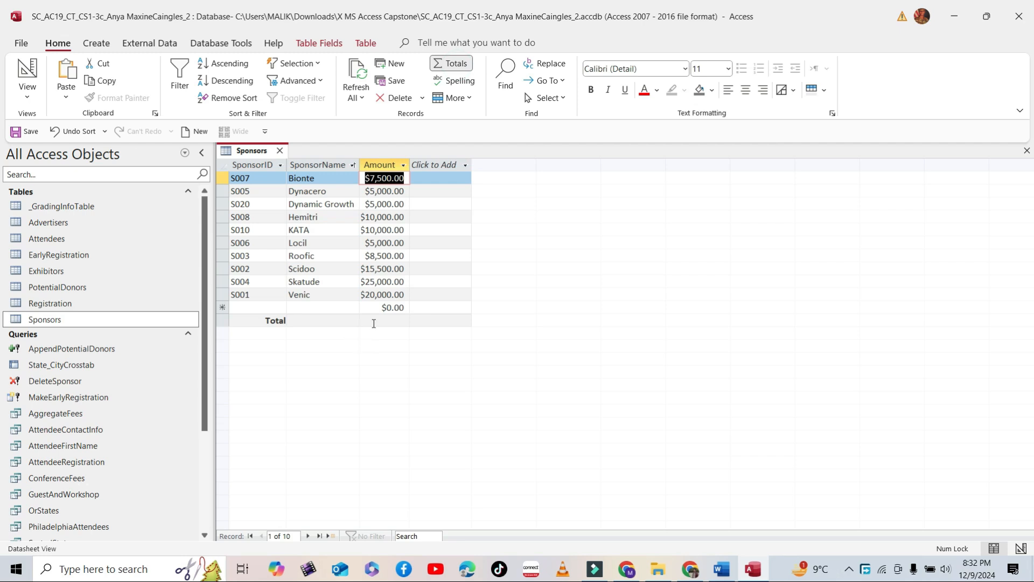
Set the total row of the Sponsors table to calculate the sum of the Amount field.
left_click(386, 308)
left_click(388, 321)
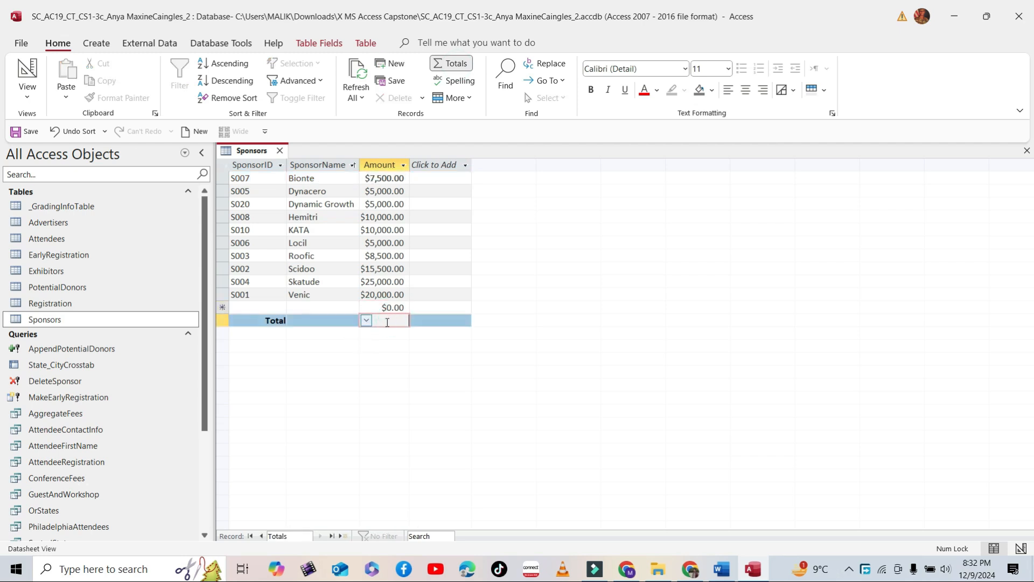
left_click(366, 321)
left_click(357, 345)
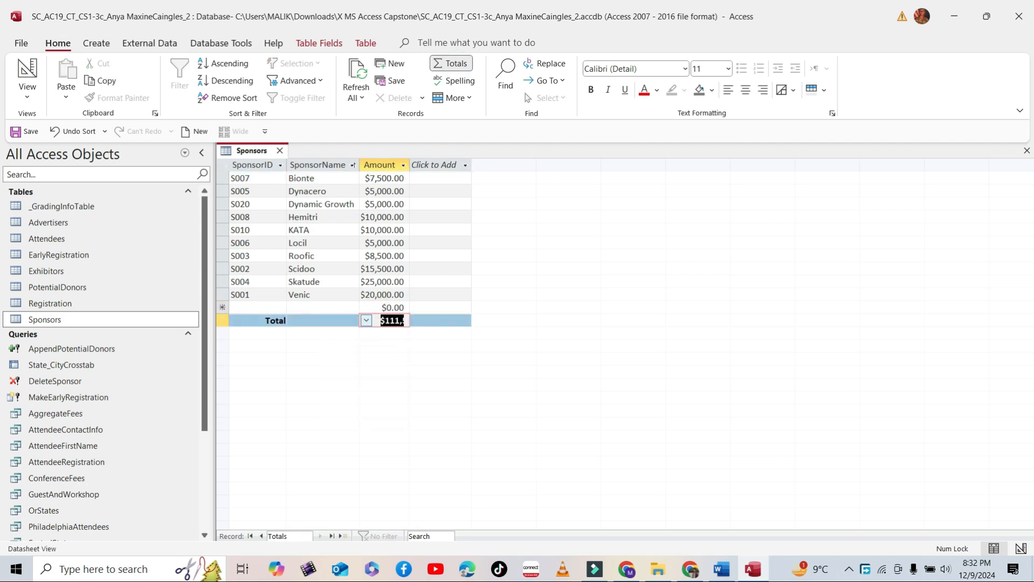
left_click(384, 294)
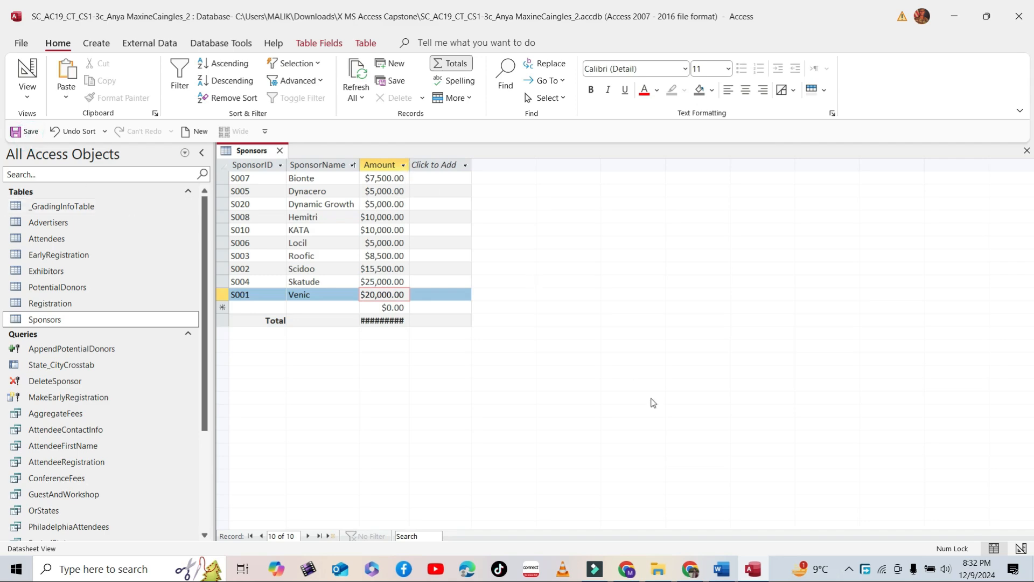
Fit the Amount column's width to its contents in Access and close the Sponsors table.
left_click(722, 569)
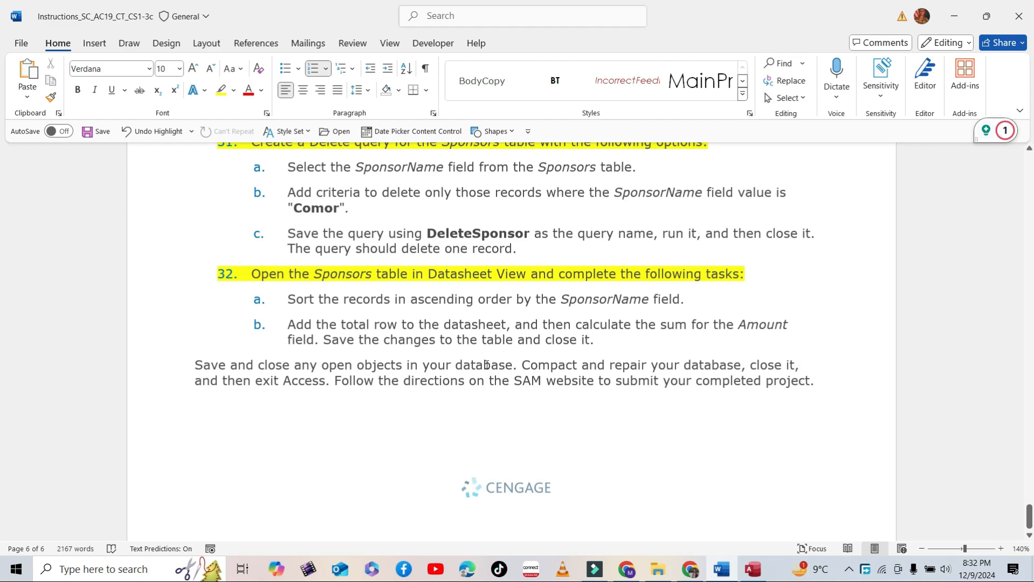
left_click(754, 569)
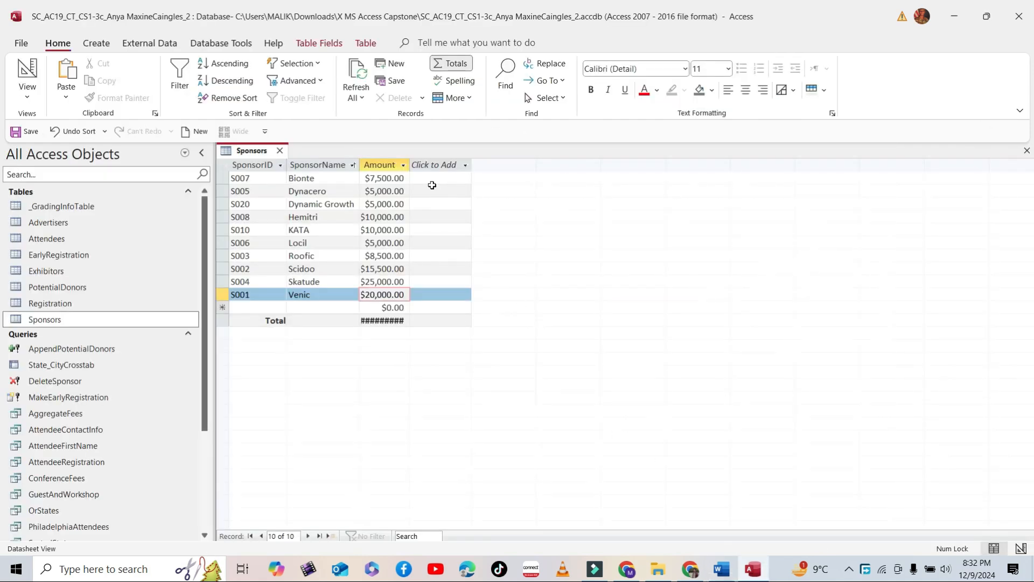
double_click(409, 166)
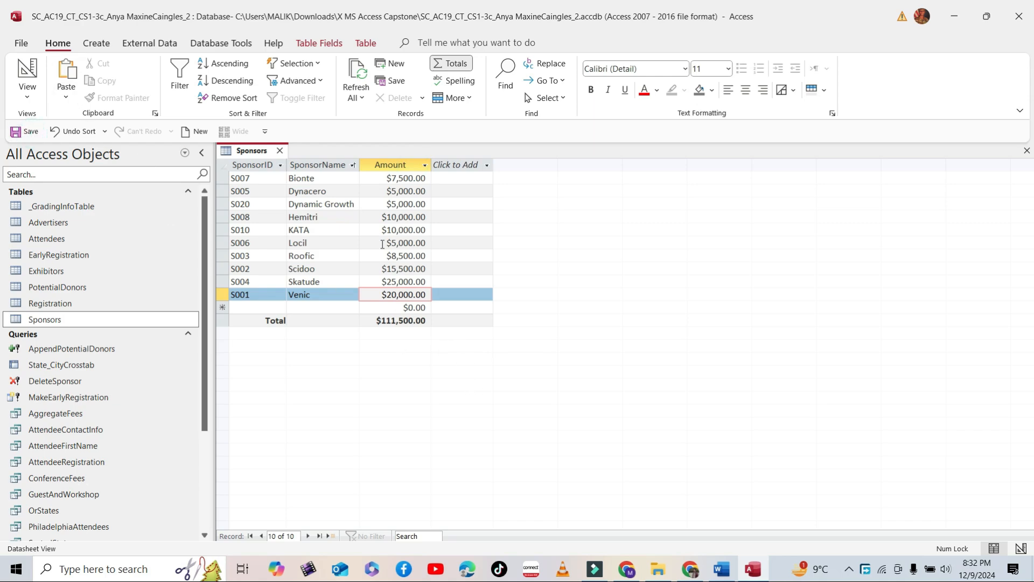
left_click(280, 151)
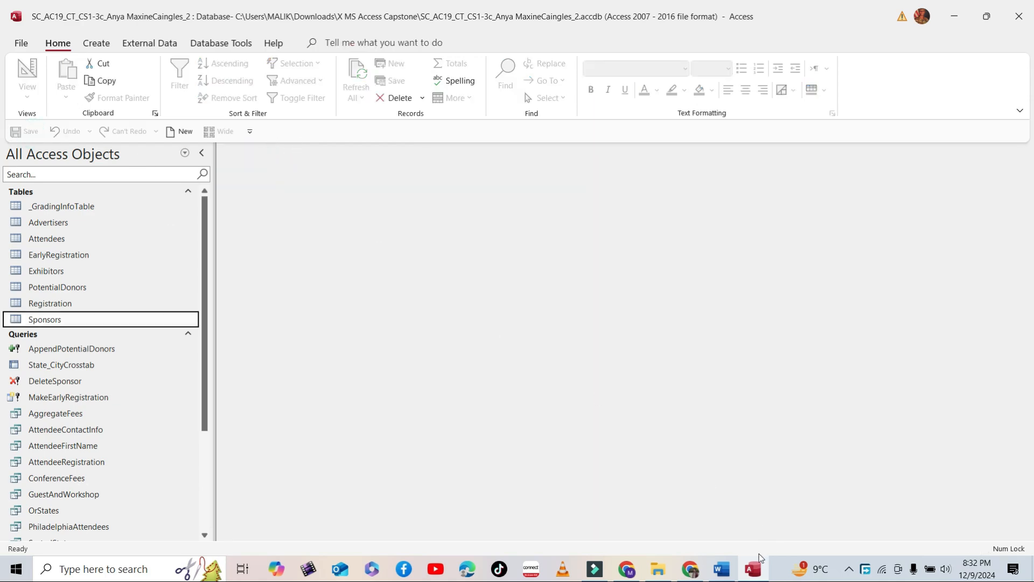
Switch to Word and select the closing paragraph about compacting the database and submitting the project to read it.
left_click(731, 570)
scroll(534, 380, "down", 1)
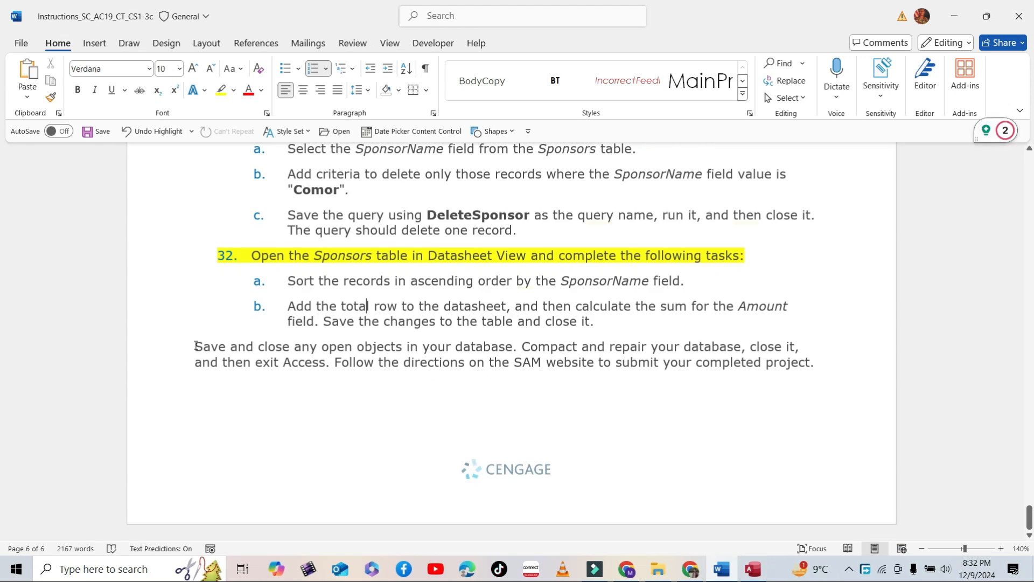
left_click_drag(196, 346, 820, 366)
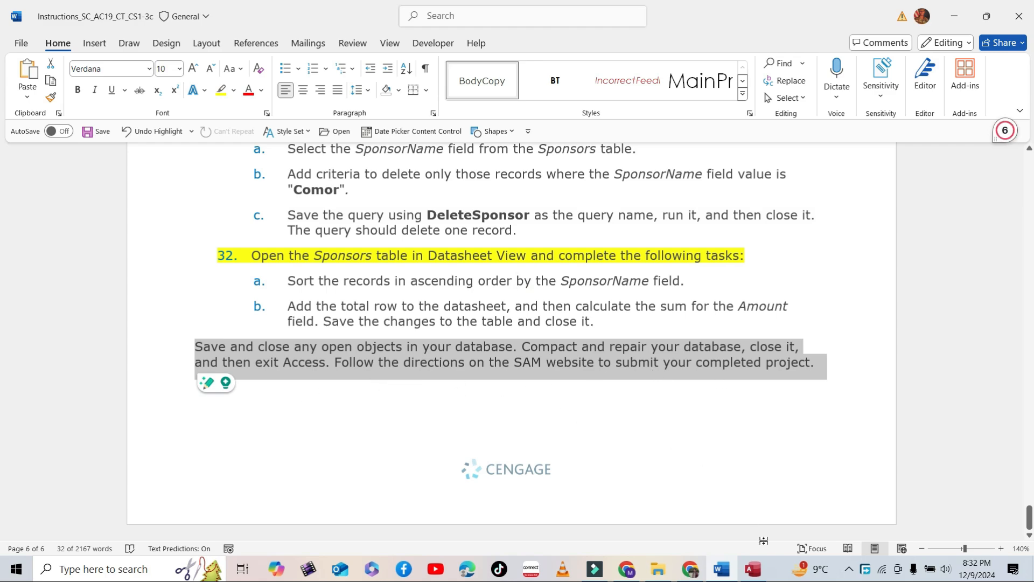
Switch to Access, compact and repair the database, and exit Access.
left_click(753, 569)
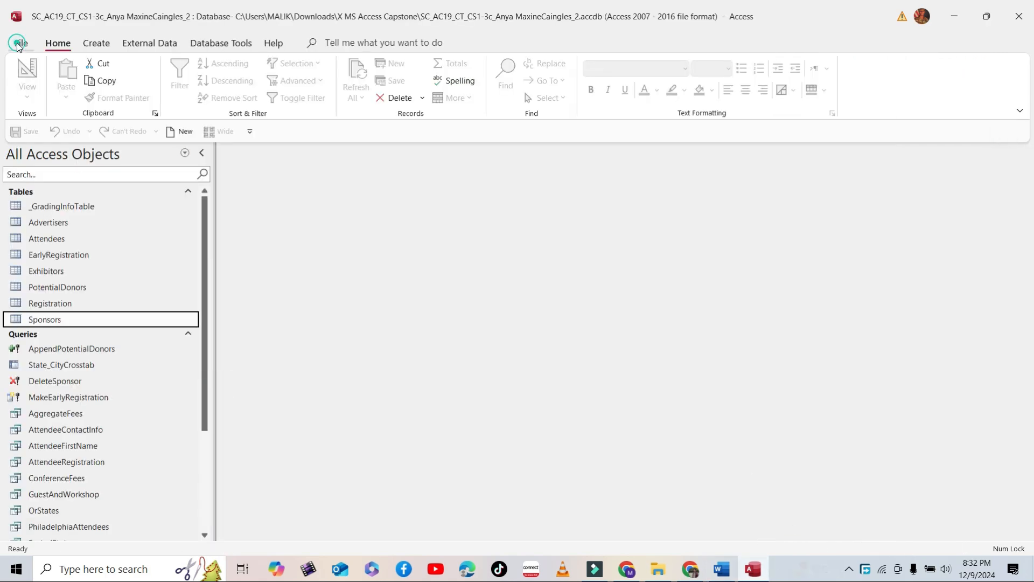
left_click(20, 43)
left_click(37, 172)
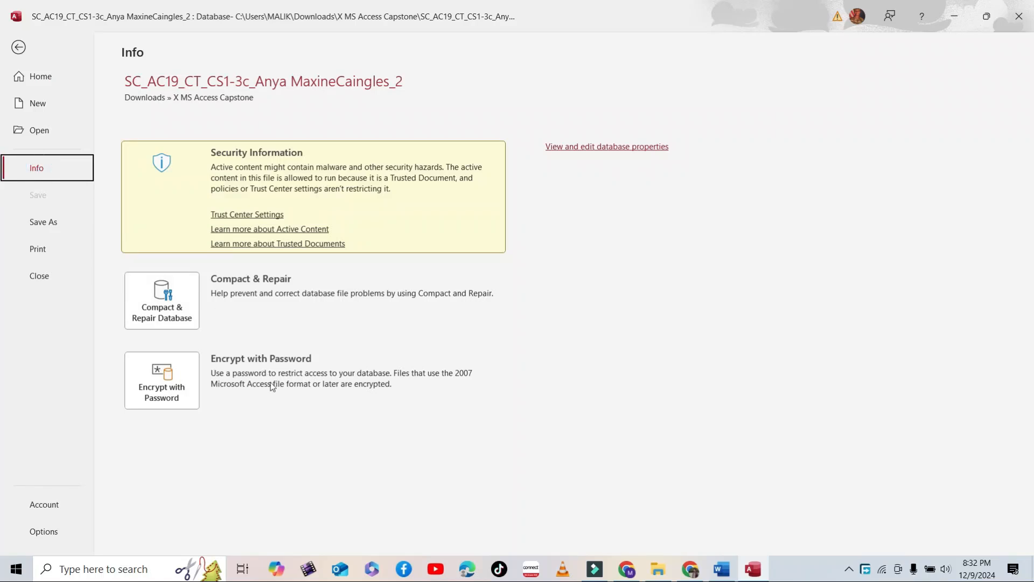
left_click(189, 328)
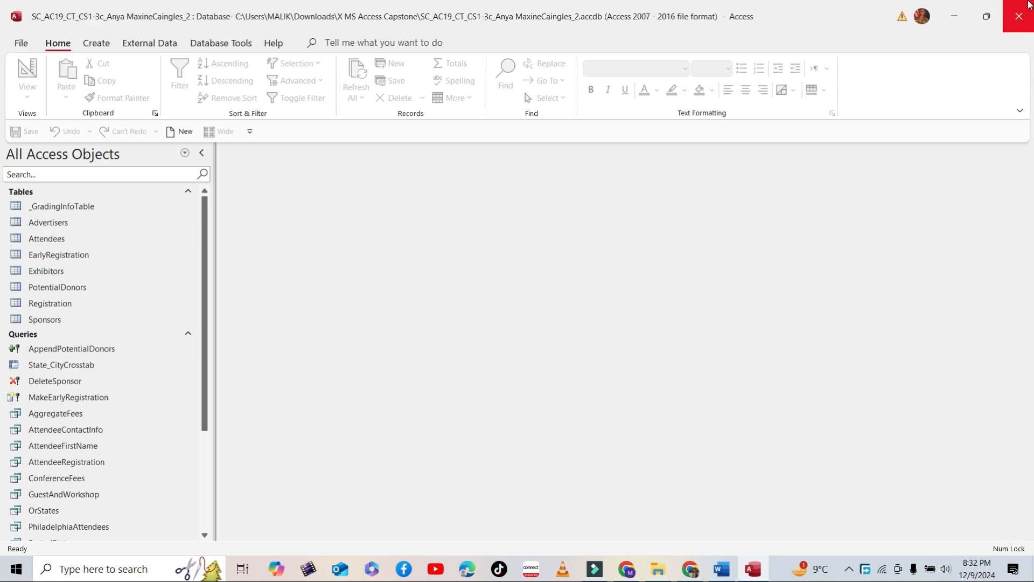
left_click(1019, 16)
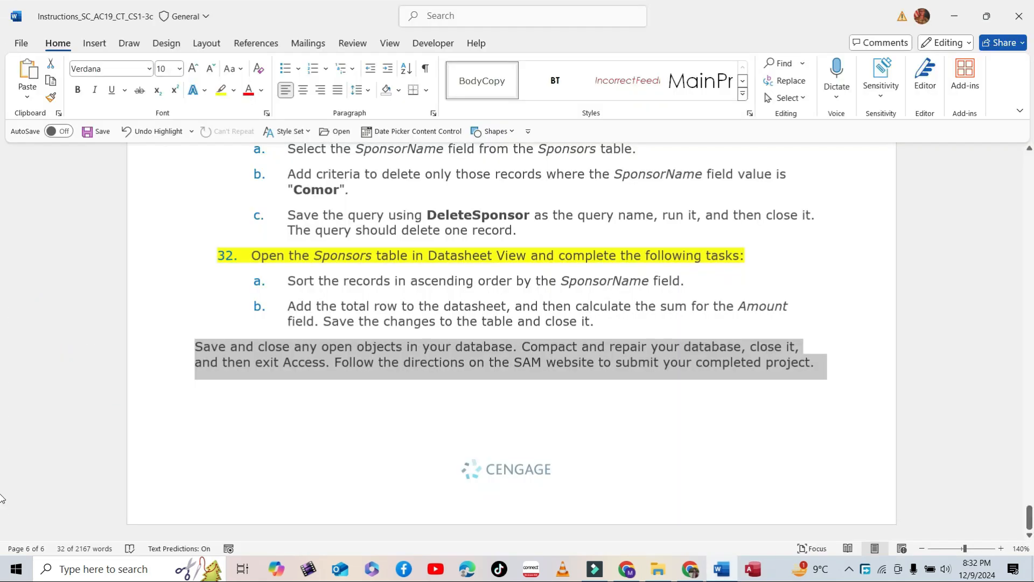
Try to upload the database file ending in _2 from the X MS Access Capstone folder to the SAM assignment page in Chrome.
scroll(0, 499, "up", 20)
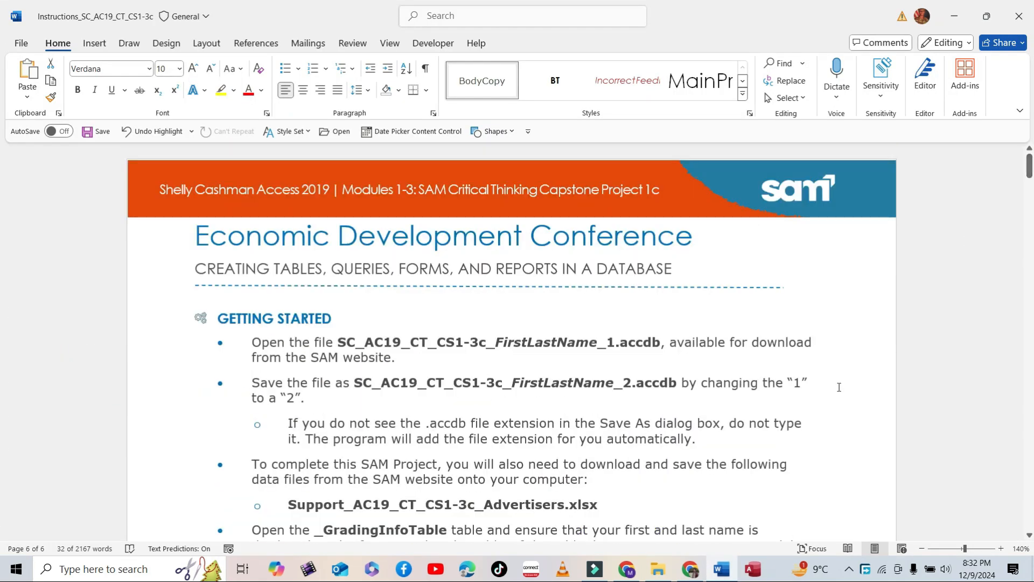
left_click(691, 569)
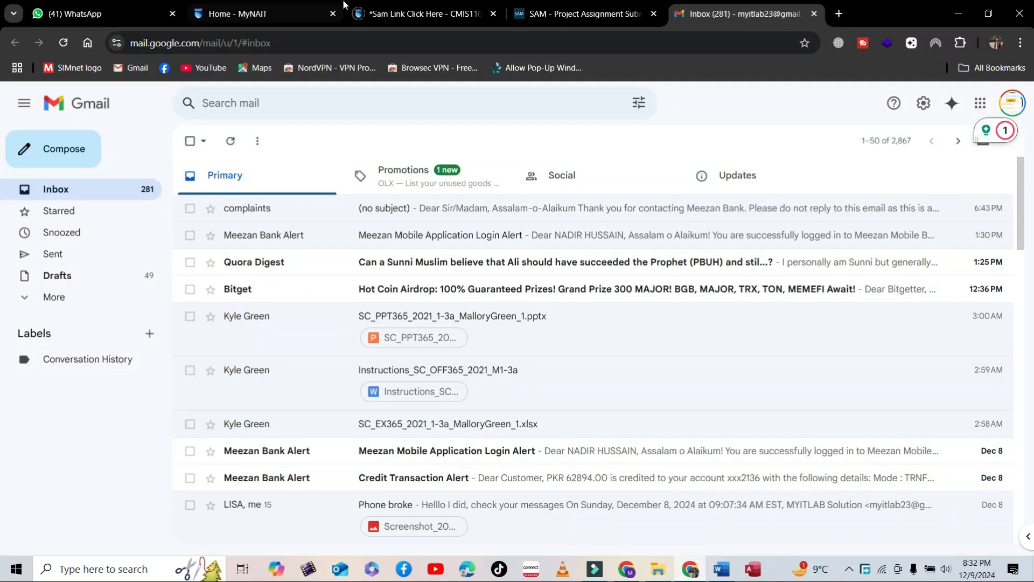
left_click(569, 4)
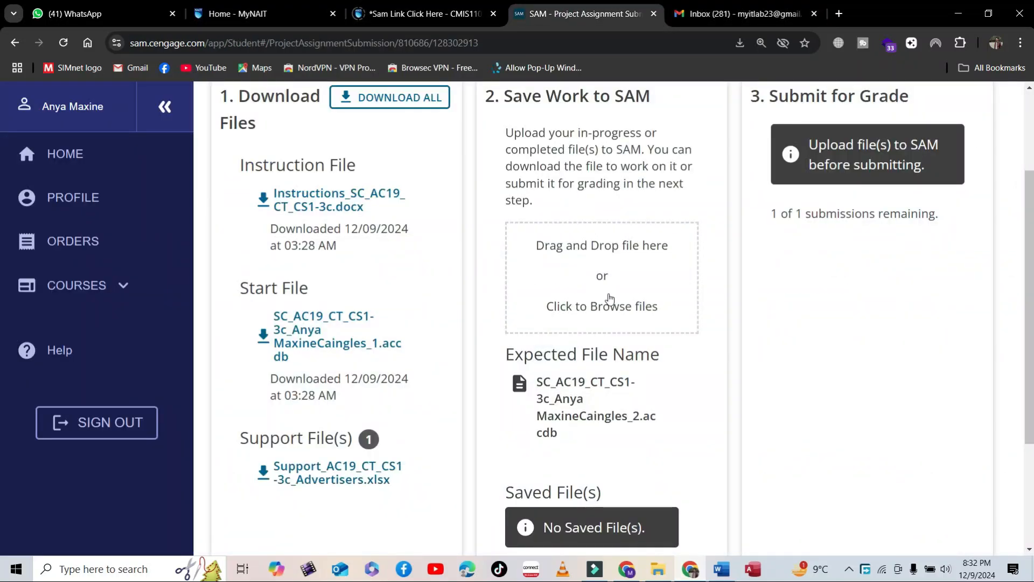
left_click(658, 569)
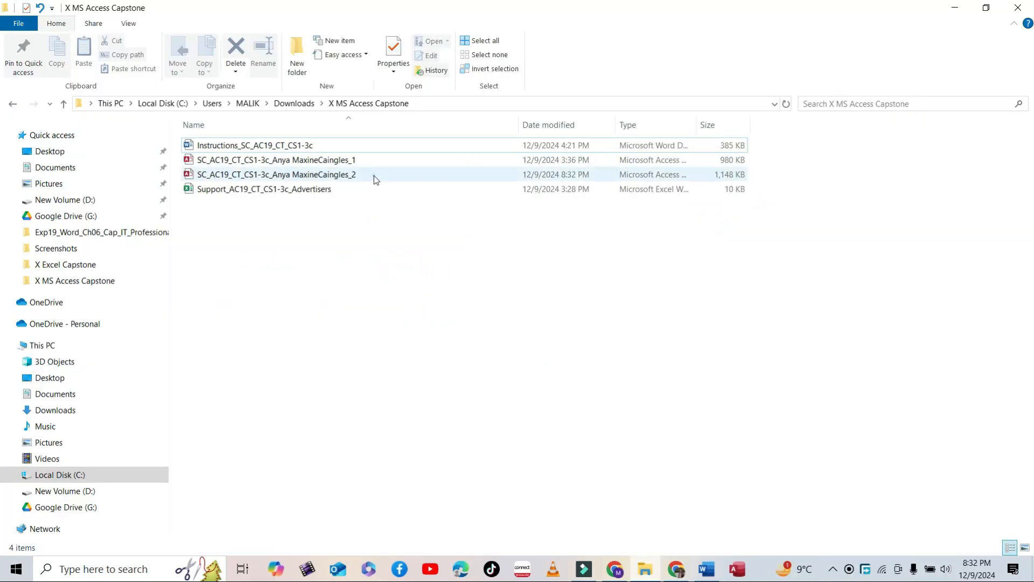
left_click(321, 177)
left_click_drag(321, 179, 642, 303)
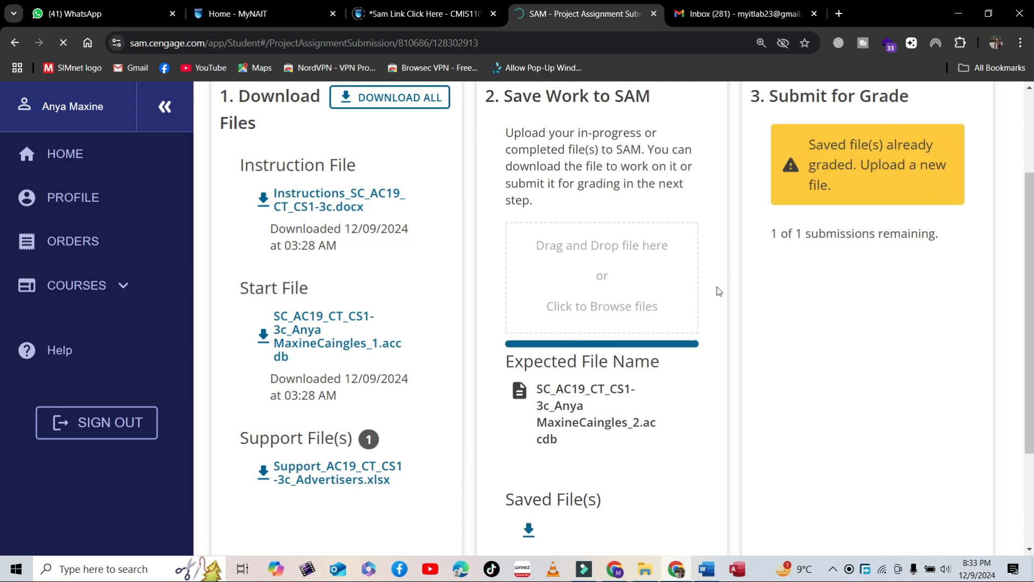
scroll(716, 289, "up", 3)
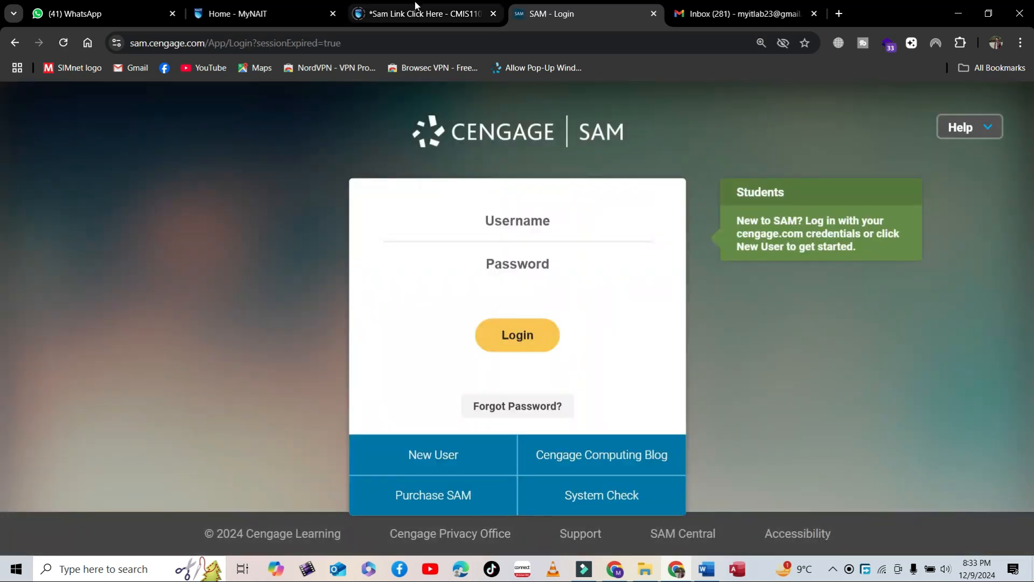
Close the SAM login and Sam Link tabs and open Brightspace from the myNAIT home page with the student's account.
left_click(418, 13)
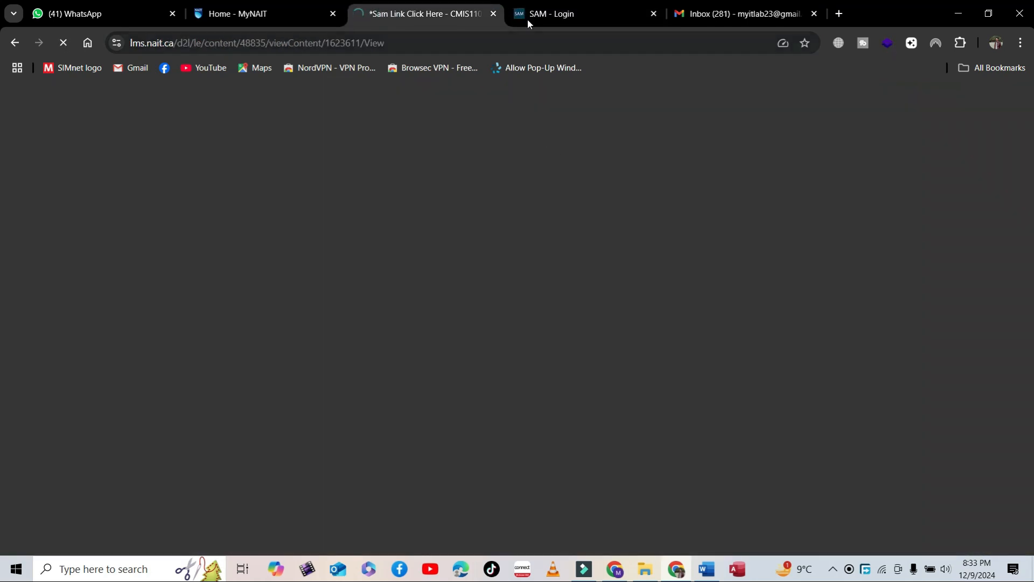
left_click(653, 14)
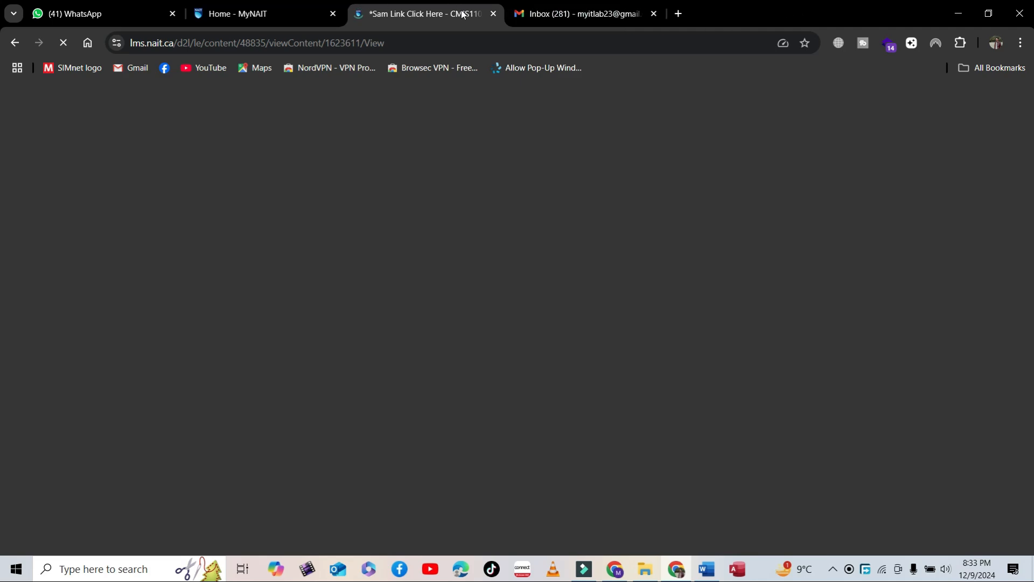
left_click(494, 14)
left_click(278, 13)
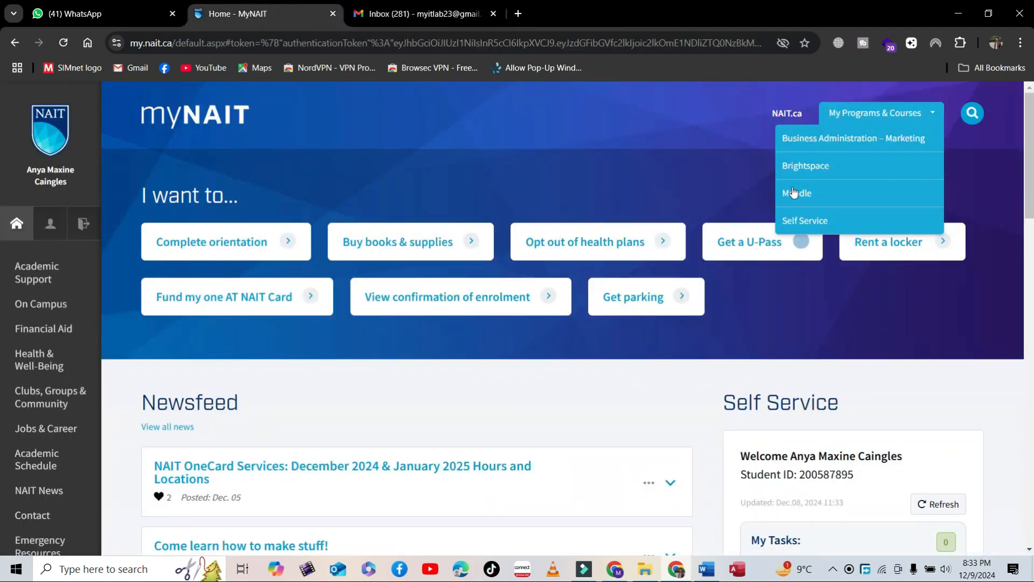
left_click(817, 171)
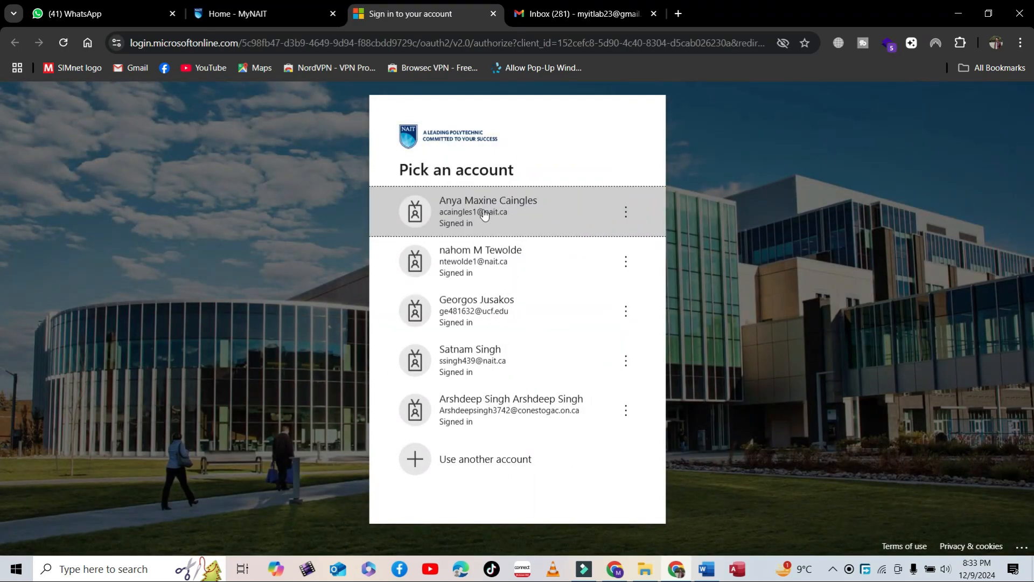
left_click(620, 202)
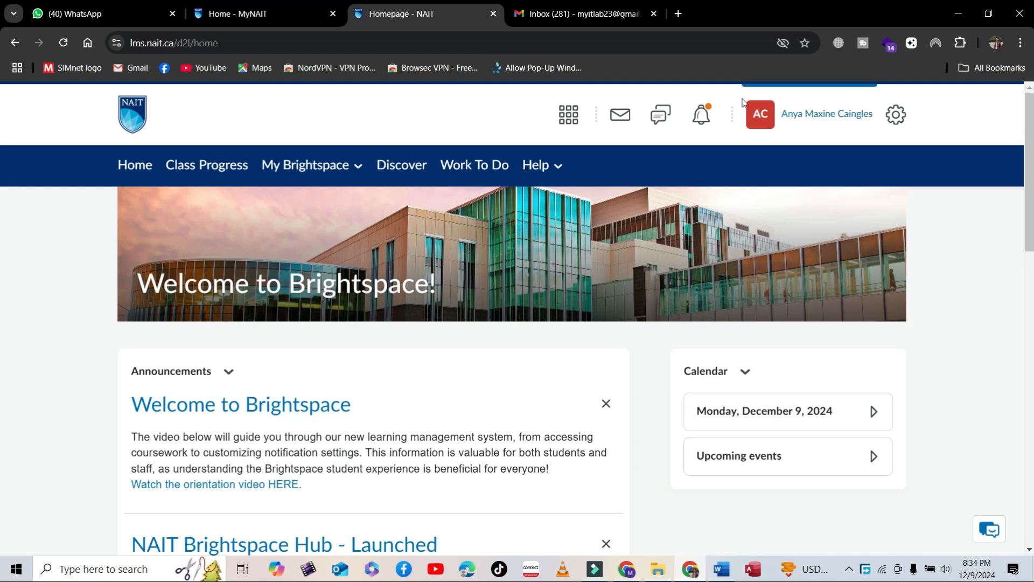
Open the CMIS1101 course content in Brightspace and launch SAM through the Sam Link Click Here topic.
left_click(569, 114)
left_click(522, 174)
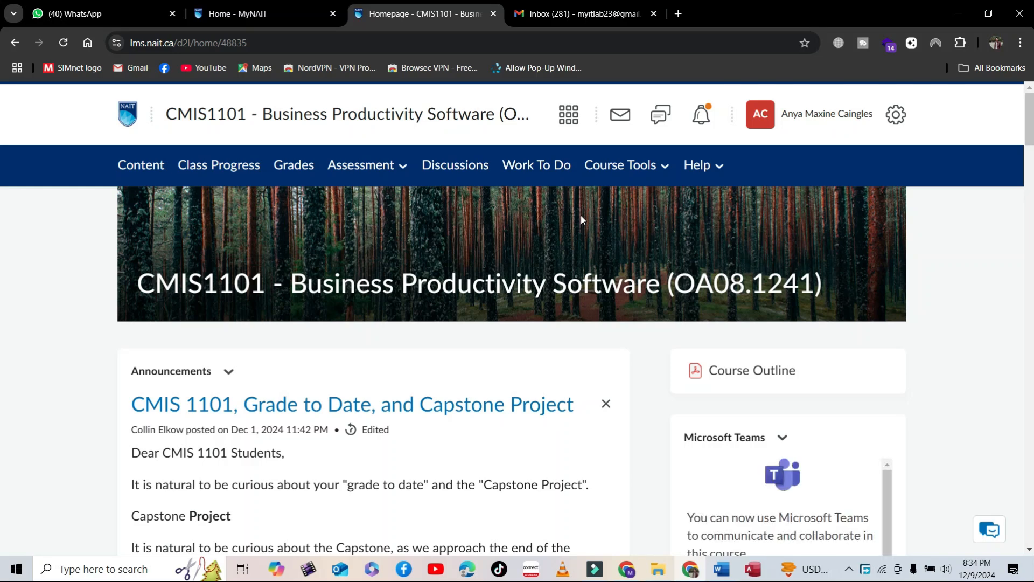
left_click(139, 166)
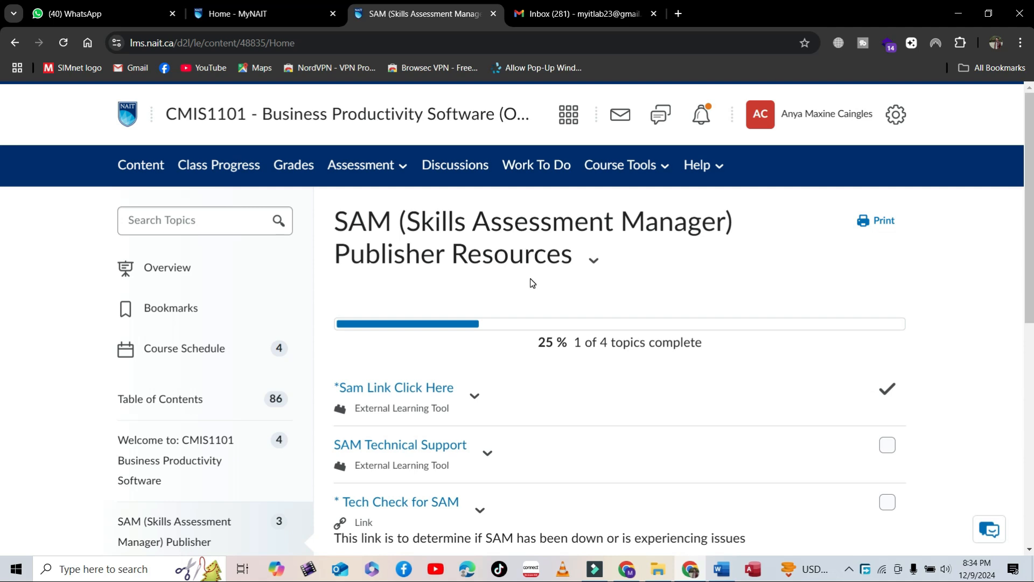
left_click(414, 388)
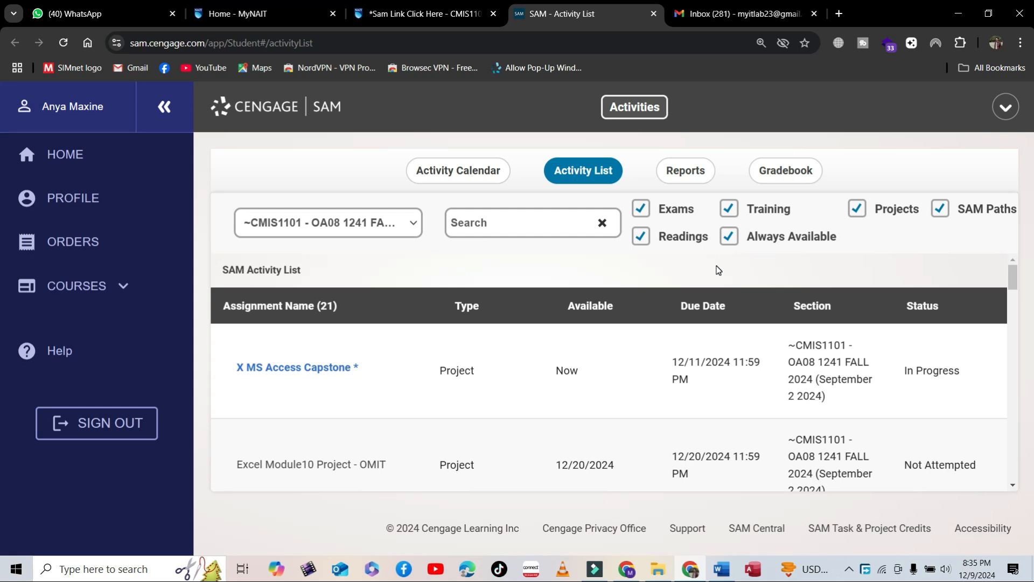
Start the X MS Access Capstone project in SAM and upload the database file ending in _2 from the X MS Access Capstone folder.
left_click(316, 370)
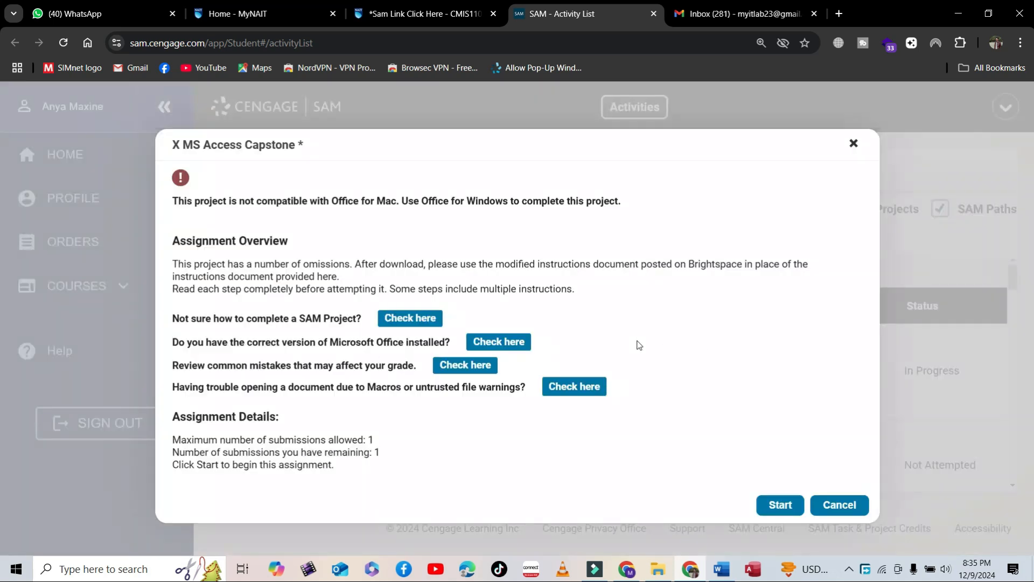
left_click(789, 507)
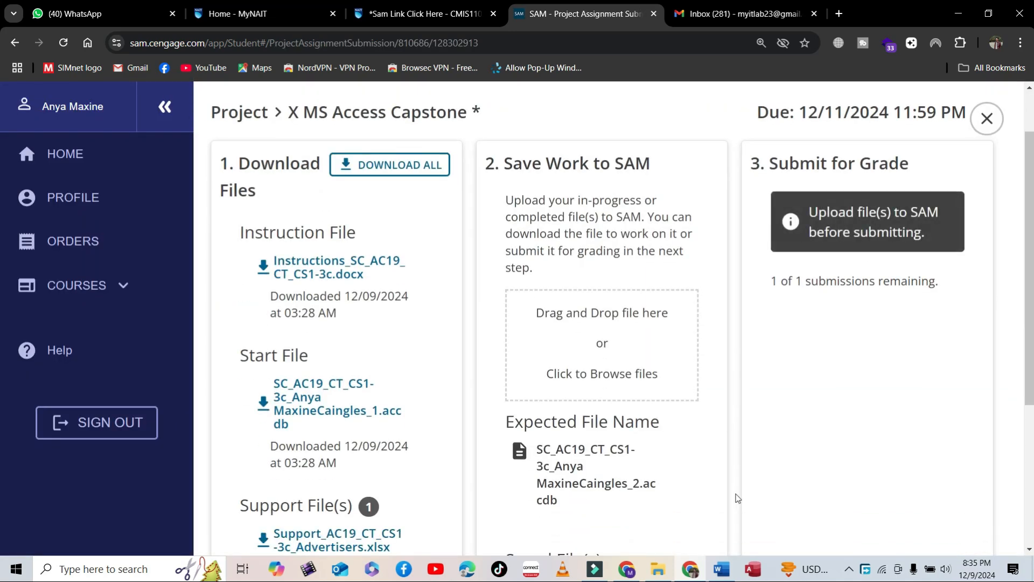
left_click(659, 569)
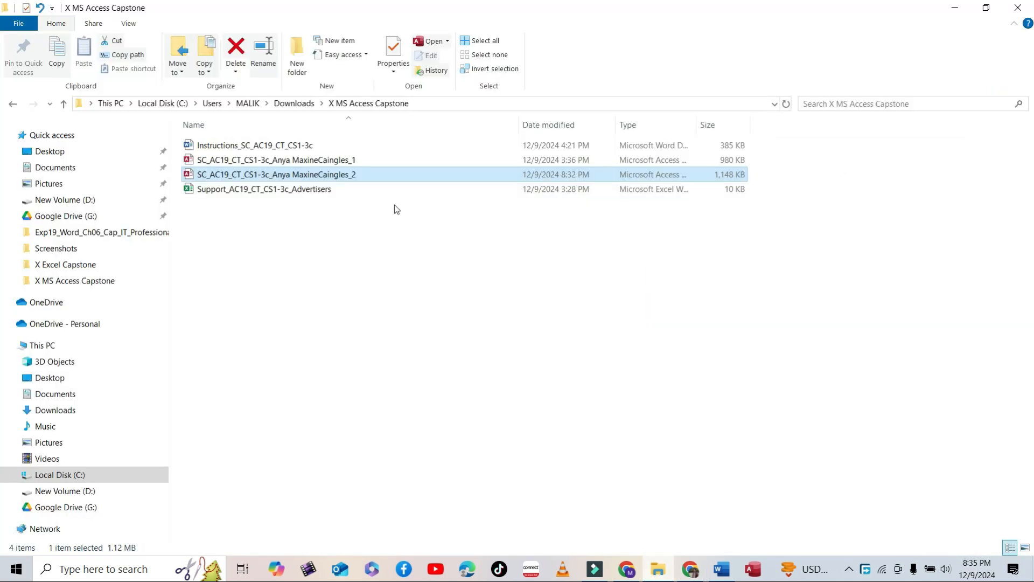
left_click_drag(367, 173, 582, 363)
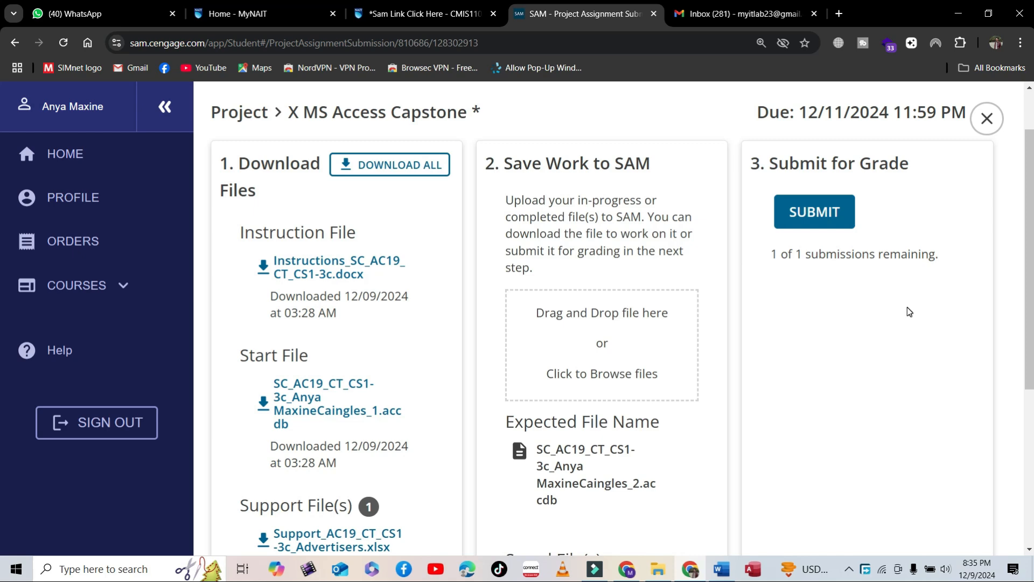
Submit the uploaded capstone database for grading and return to the SAM Activity List to look through the remaining assignments.
left_click(819, 218)
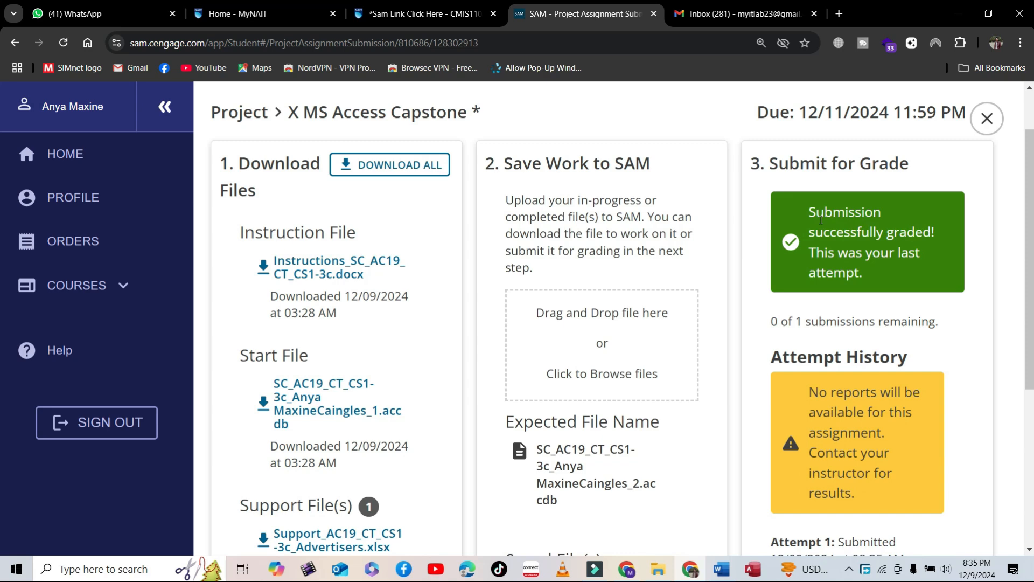
left_click(987, 118)
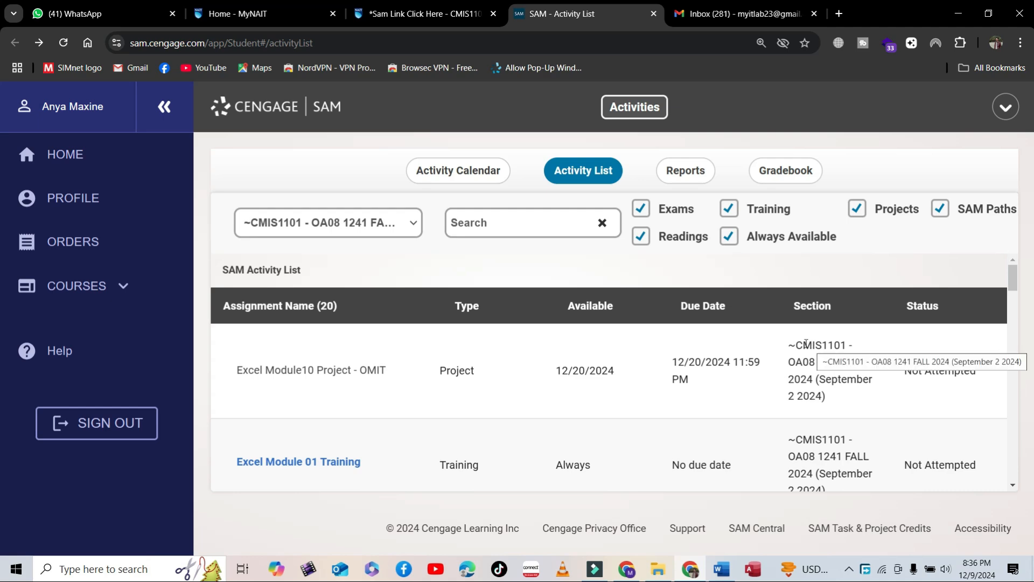
scroll(496, 392, "down", 10)
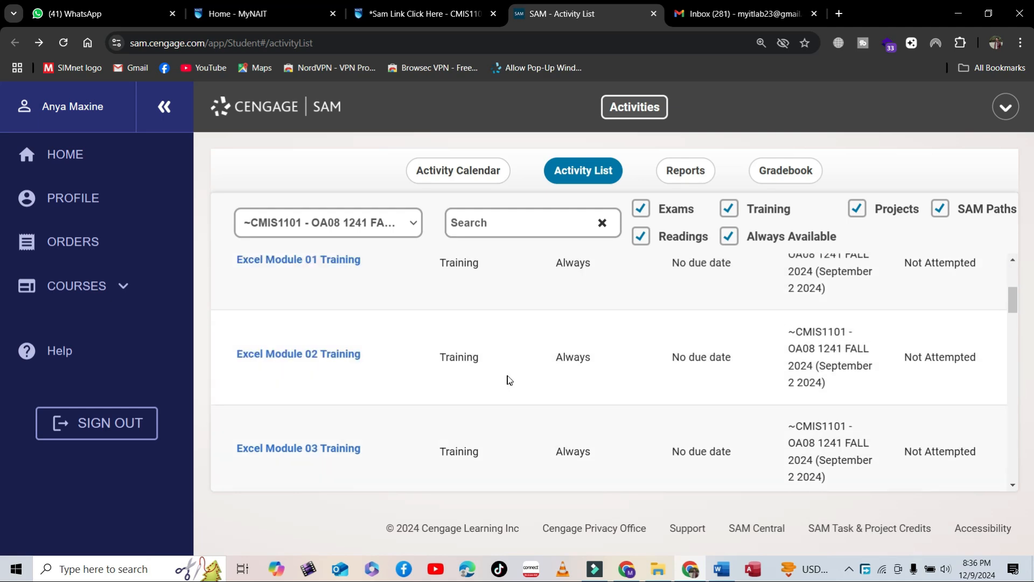
scroll(548, 371, "down", 15)
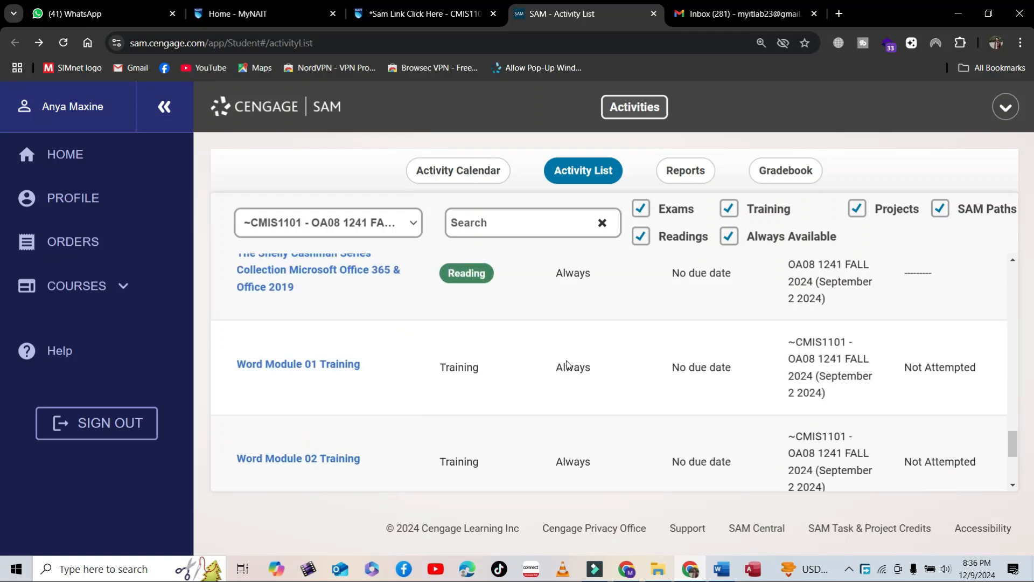
scroll(720, 364, "up", 15)
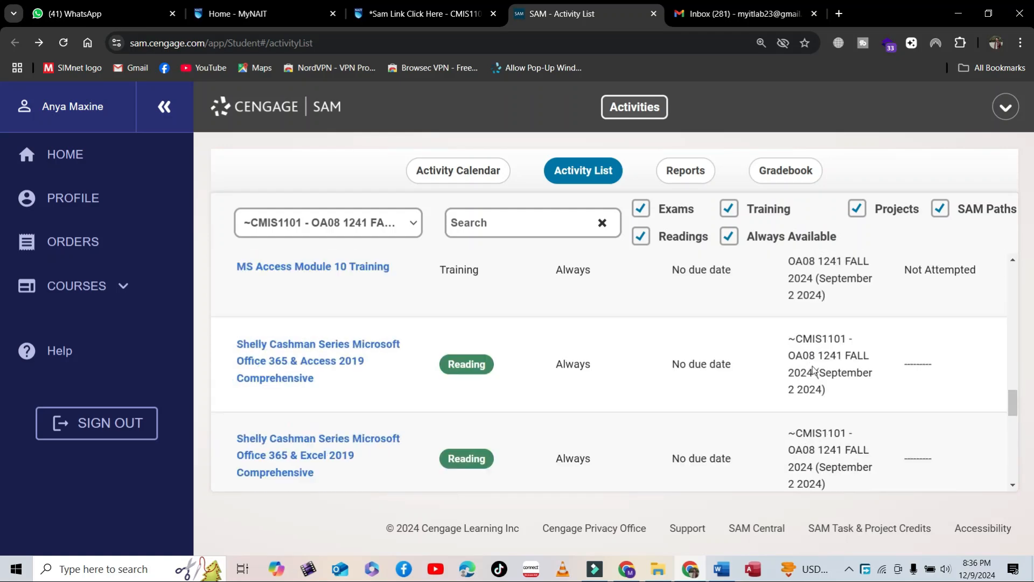
scroll(977, 359, "up", 10)
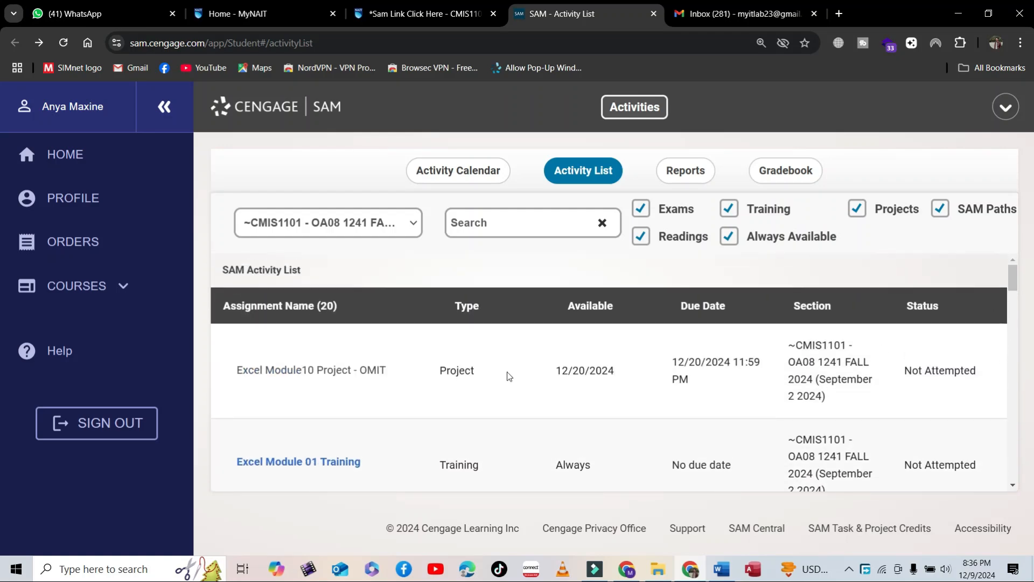